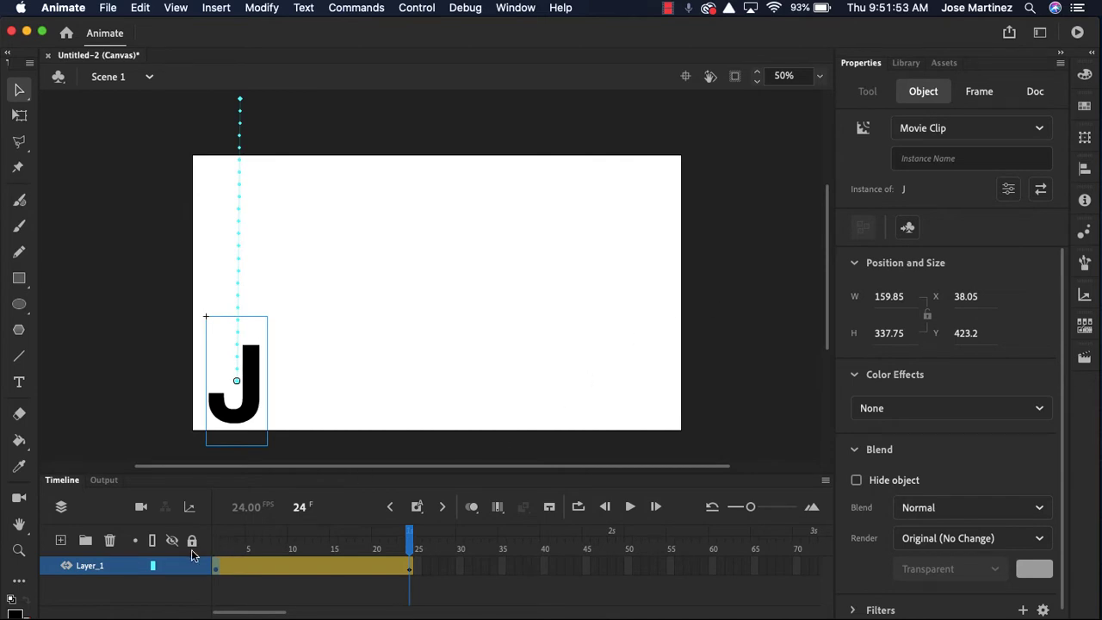
Step: Preview the J's drop-in, then rename Layer_1 to Letter_J
click(217, 549)
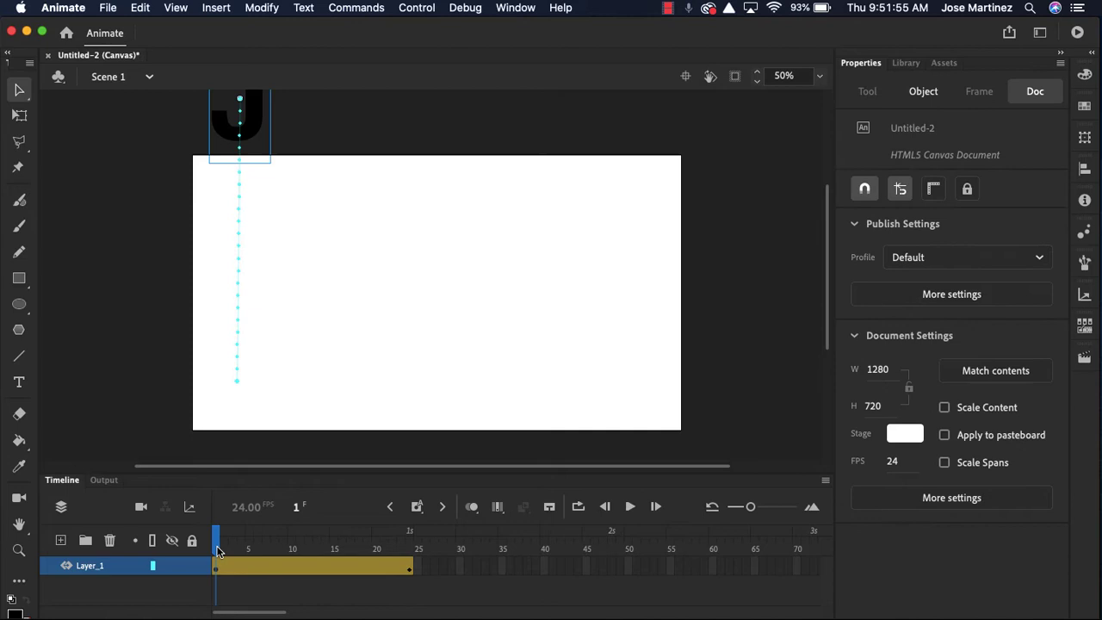
key(Return)
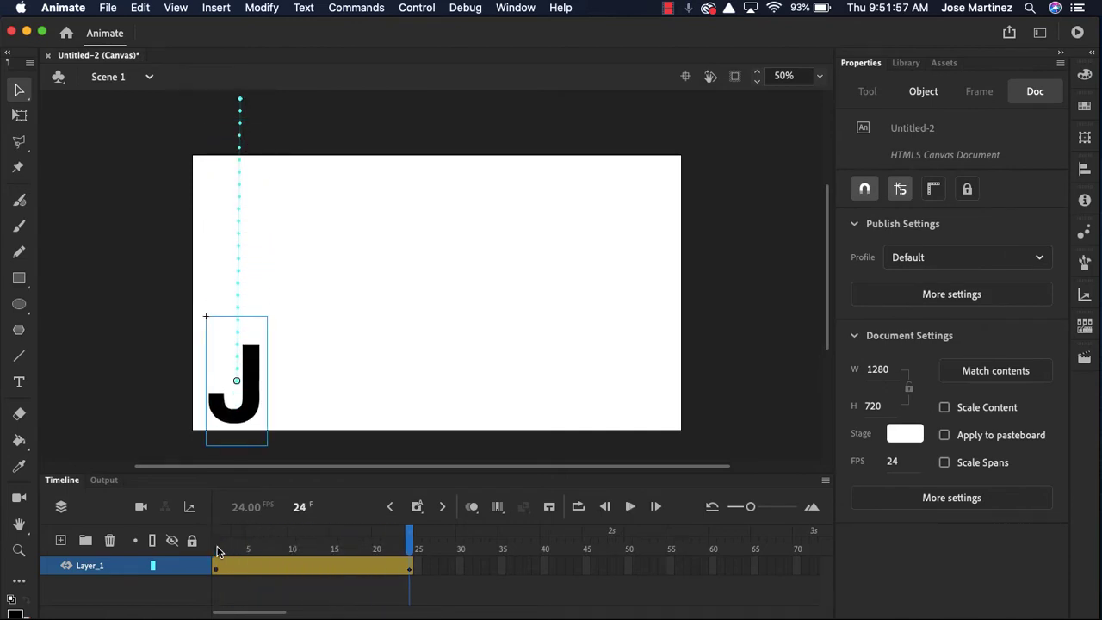
double_click(90, 566)
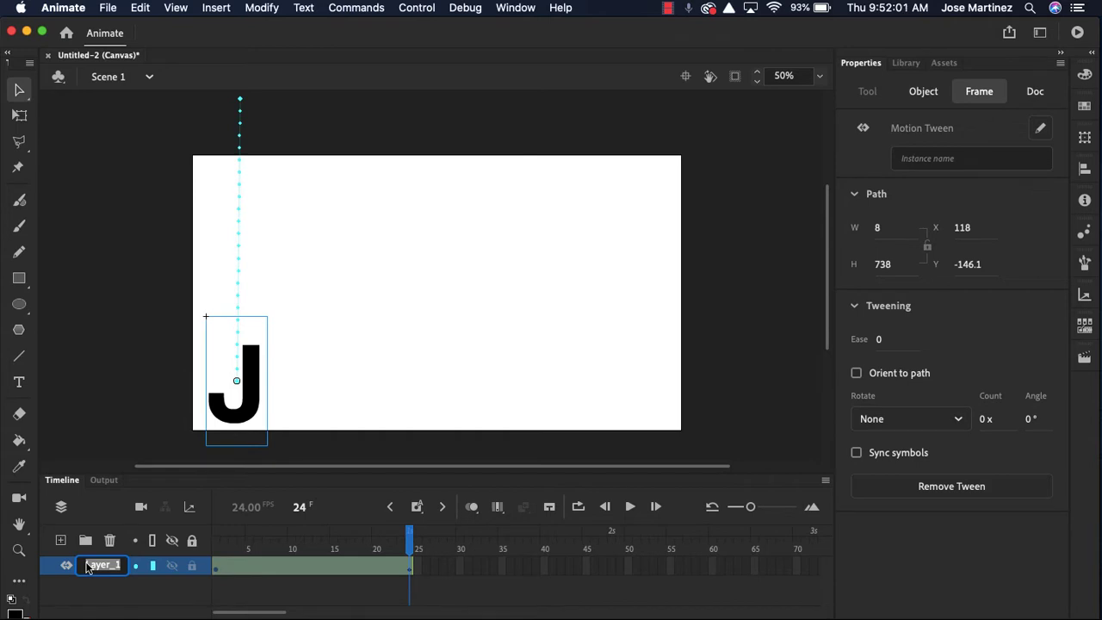
text(J)
text(etter J)
key(Return)
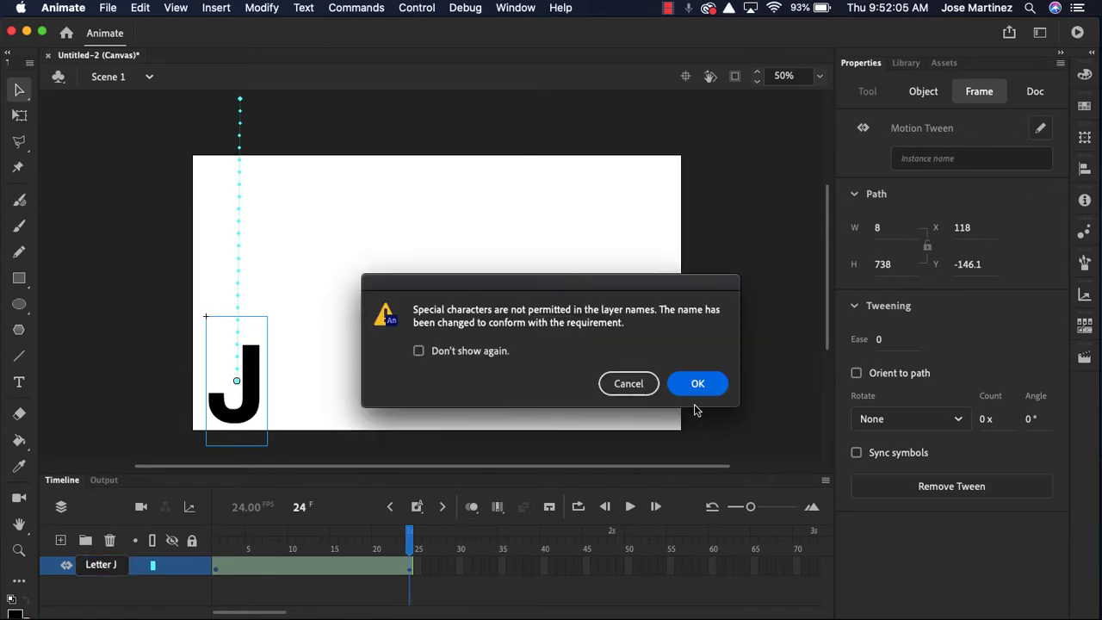
click(698, 385)
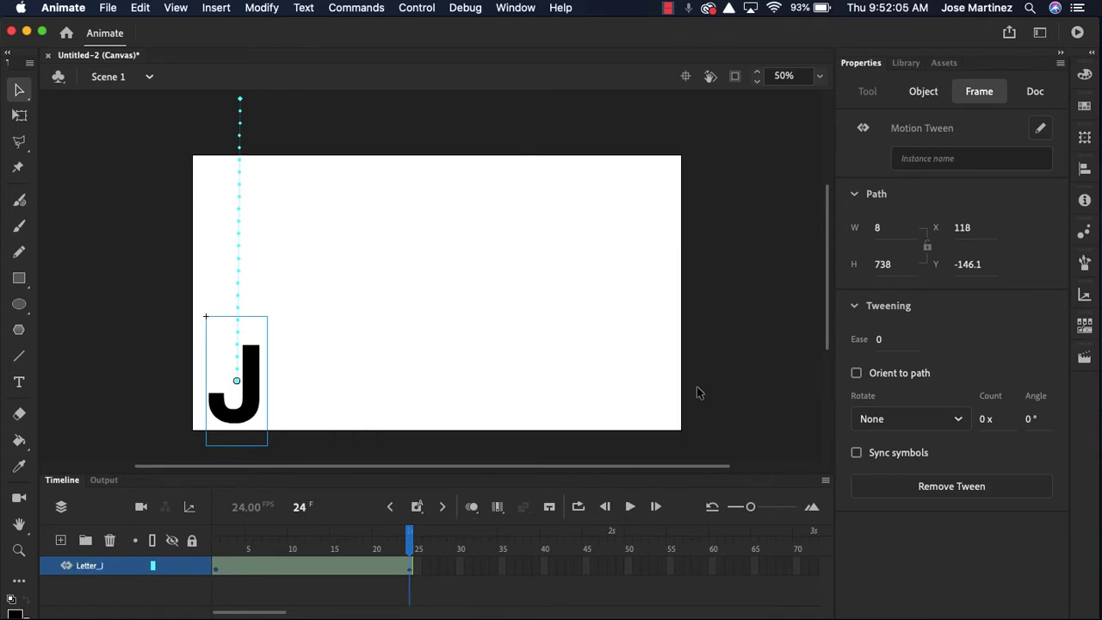
Step: Stretch the J's tween end from frame 24 to frame 35 and preview it
click(219, 549)
key(Return)
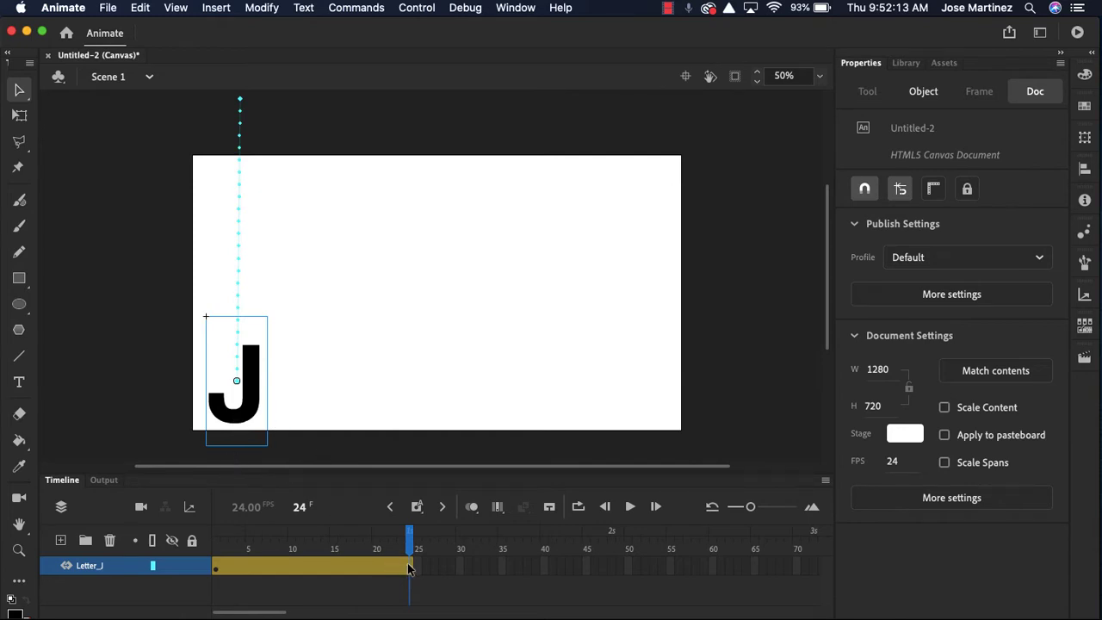
drag(412, 566, 503, 569)
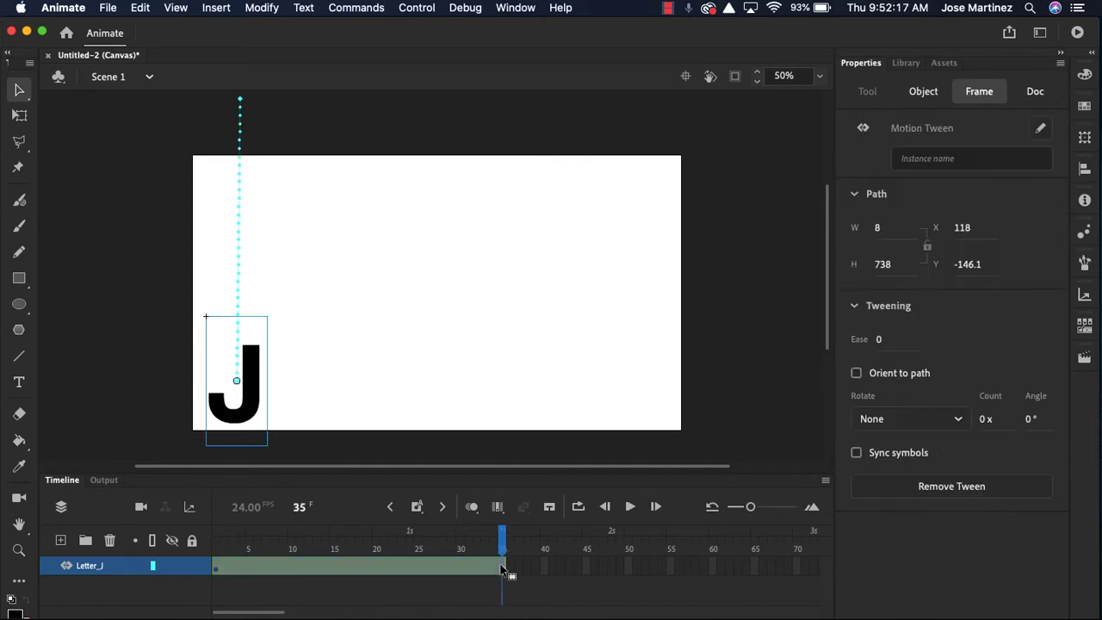
key(Return)
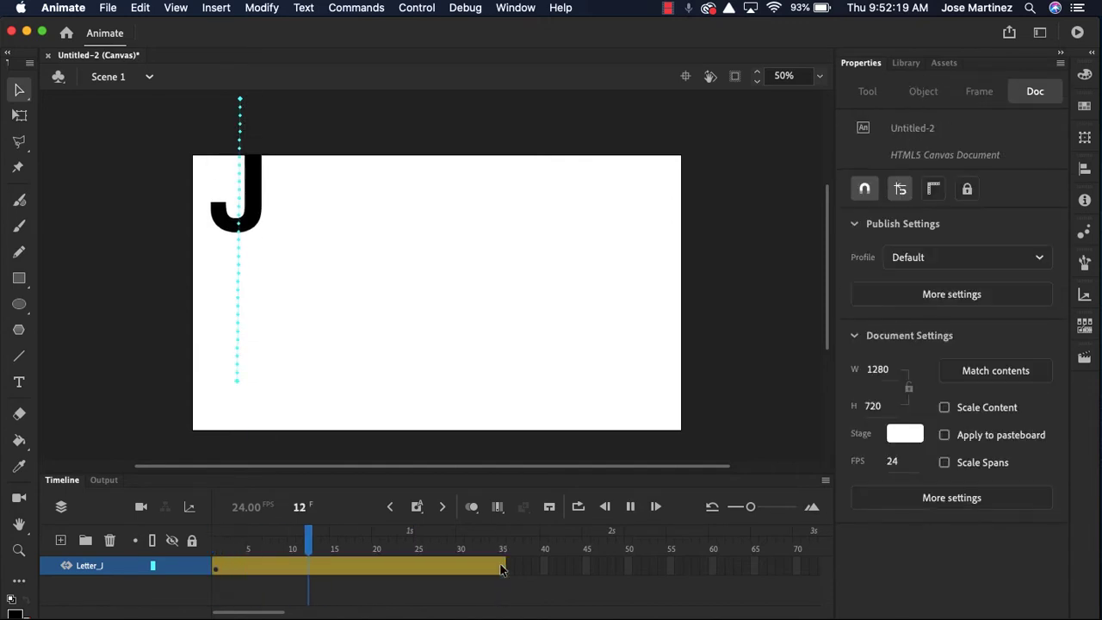
click(503, 568)
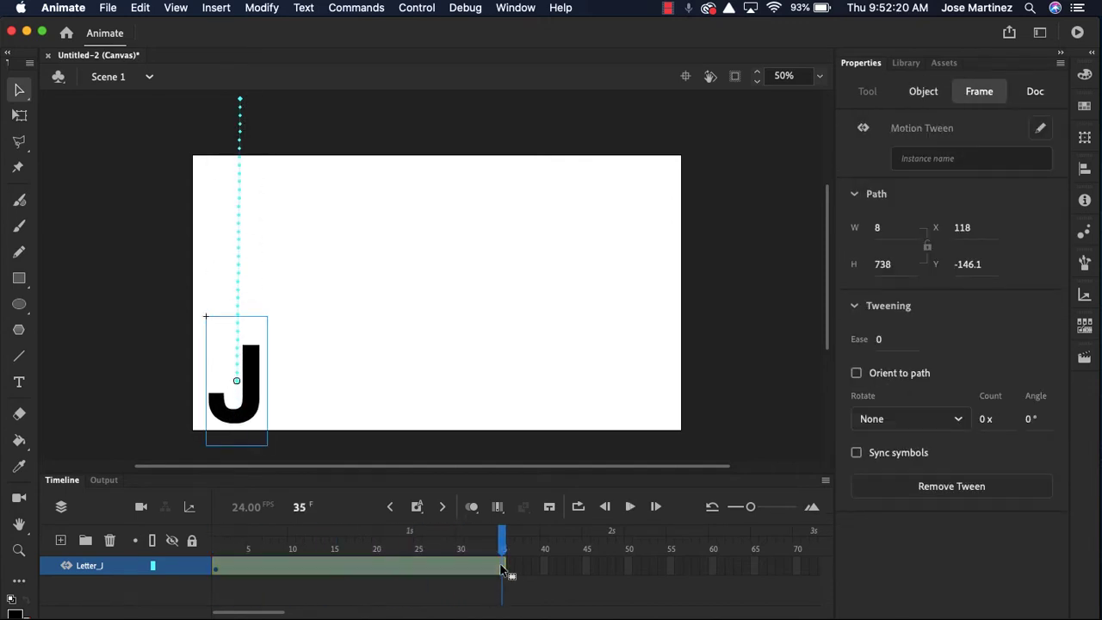
Step: Add a new layer above Letter_J named LetterO
click(60, 540)
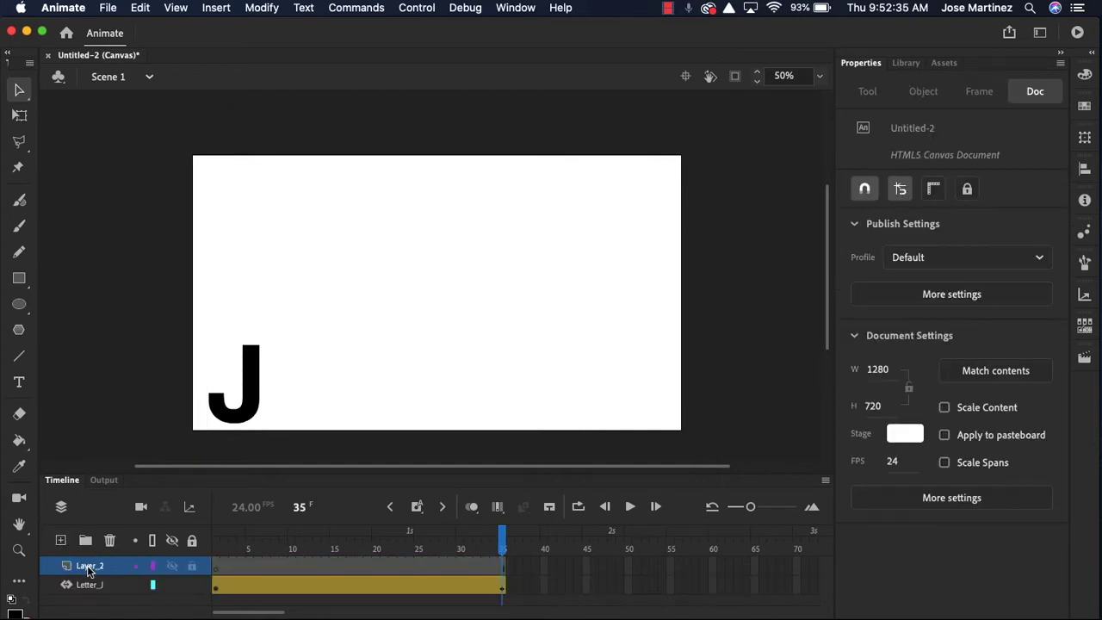
double_click(87, 566)
text(LetterO)
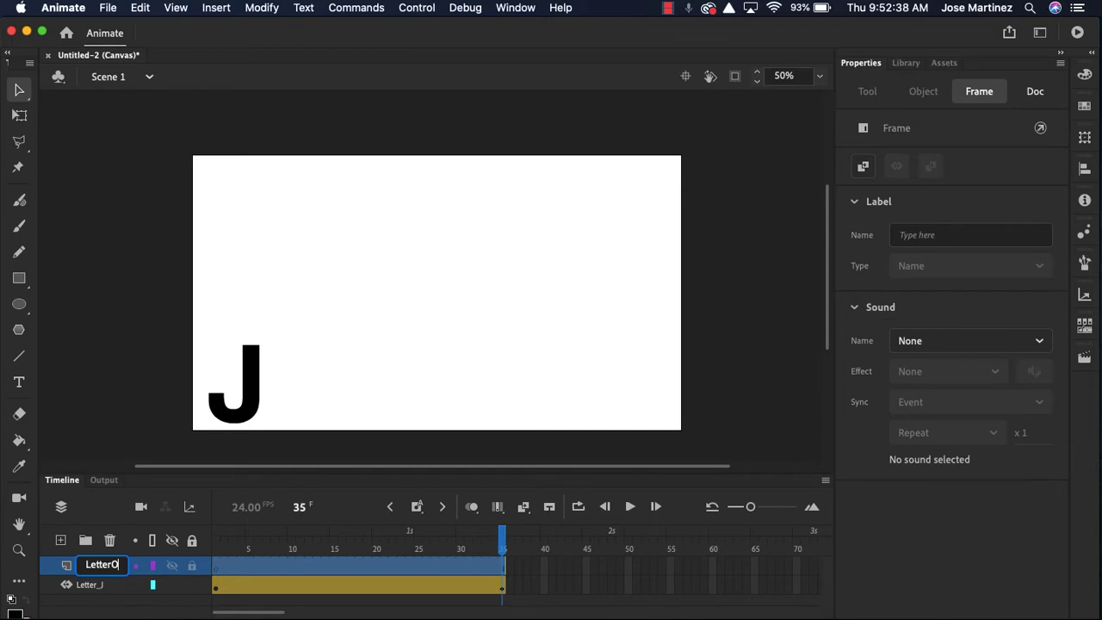
key(Return)
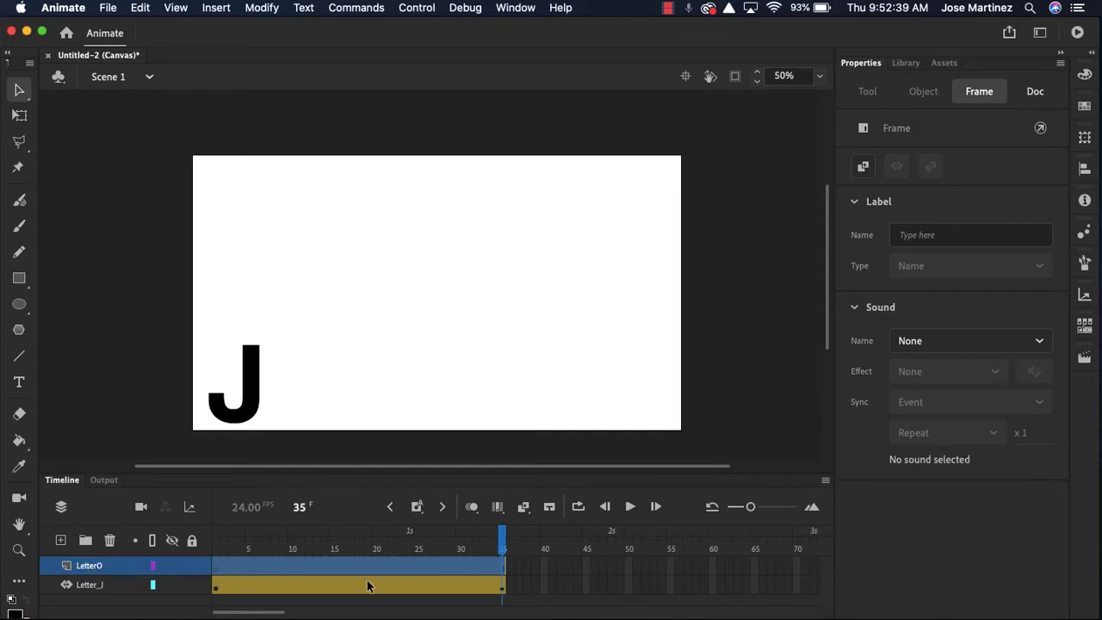
Step: Insert a blank keyframe at frame 35 on the LetterO layer
click(498, 564)
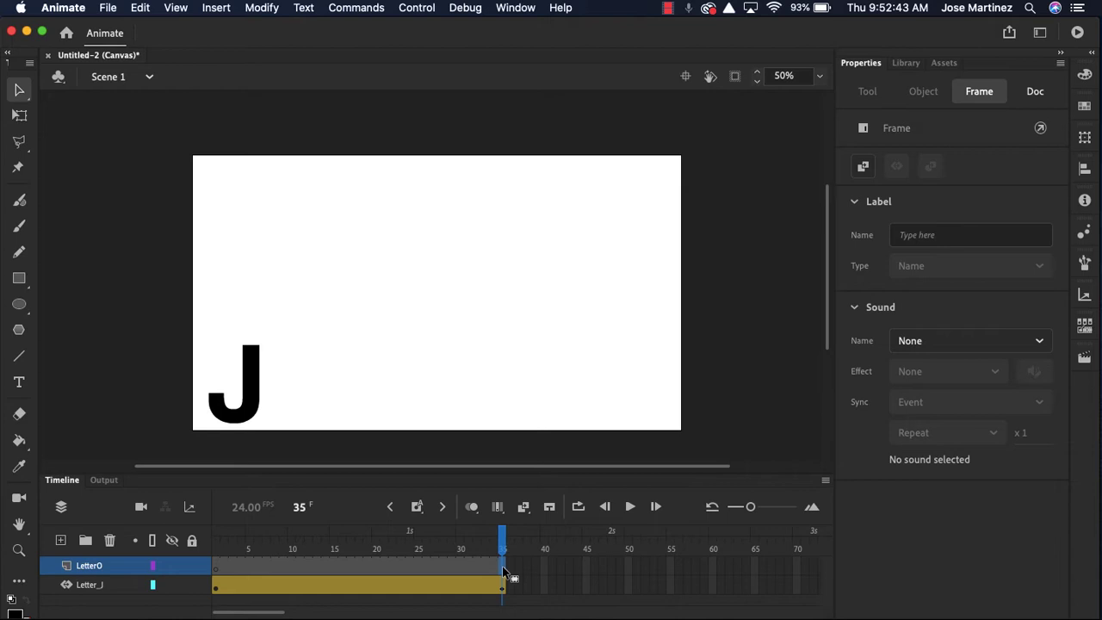
right_click(504, 571)
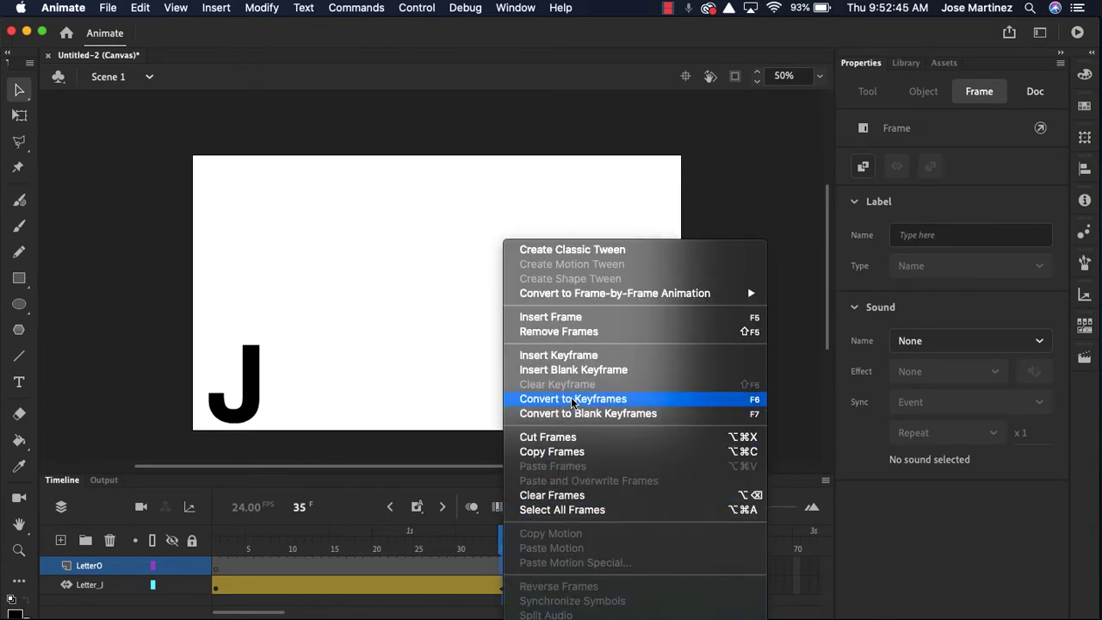
click(654, 374)
click(552, 566)
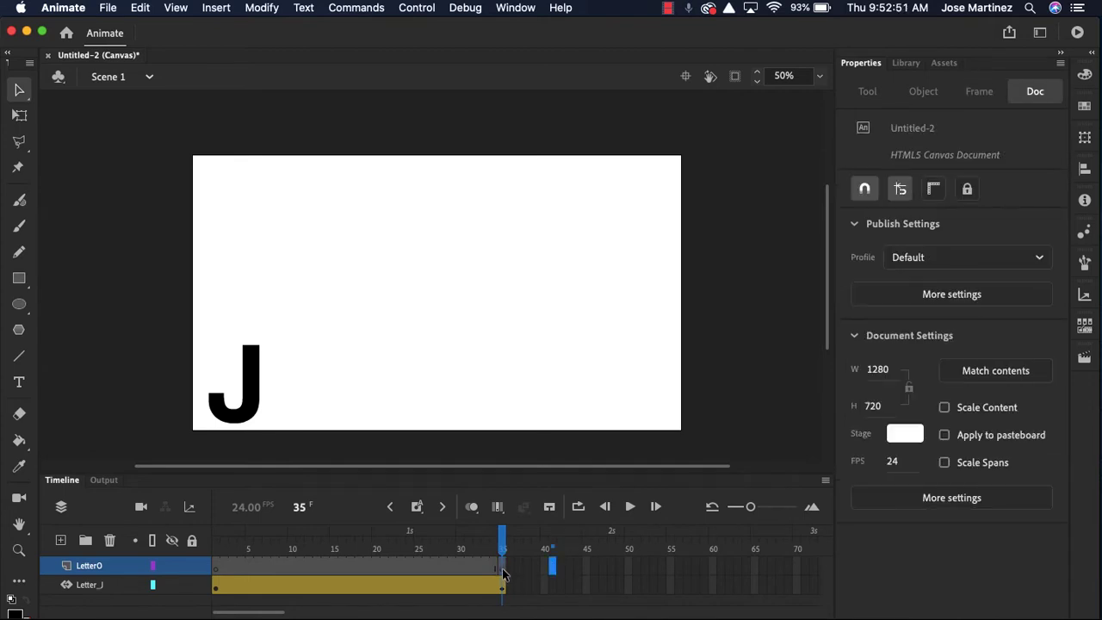
click(504, 570)
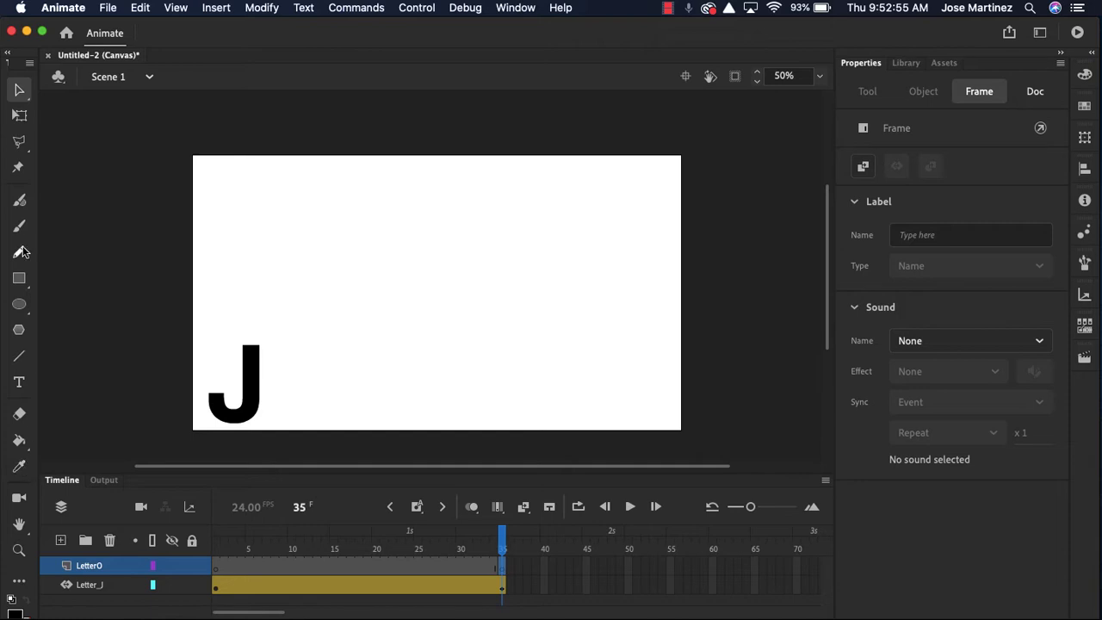
Step: Type an O right of the stage, level it with the J, and make it movie clip symbol O
click(19, 383)
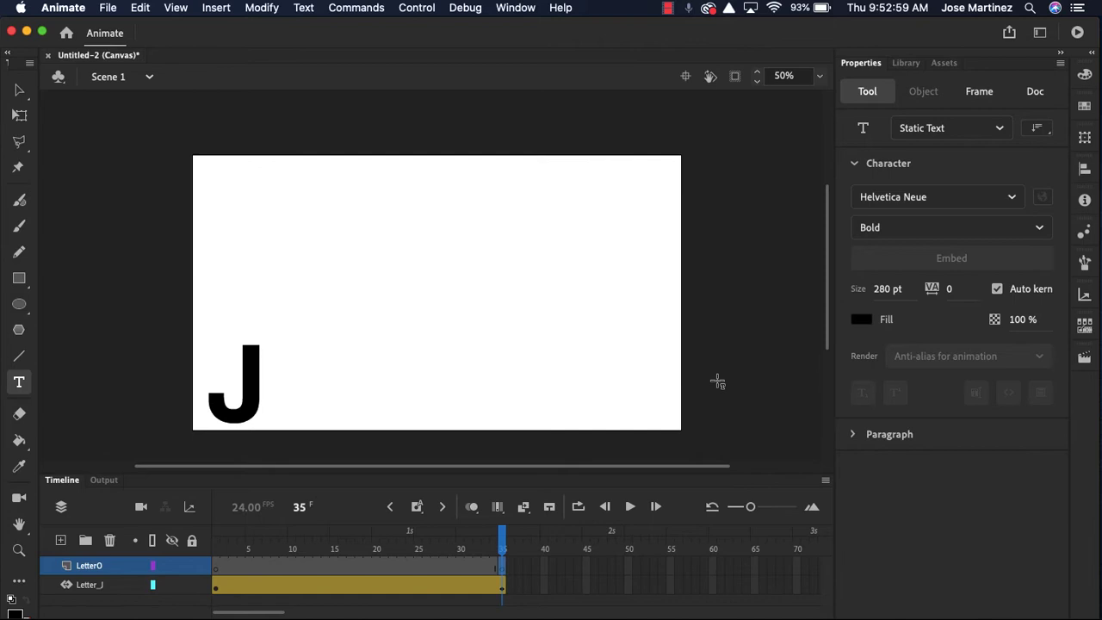
click(709, 396)
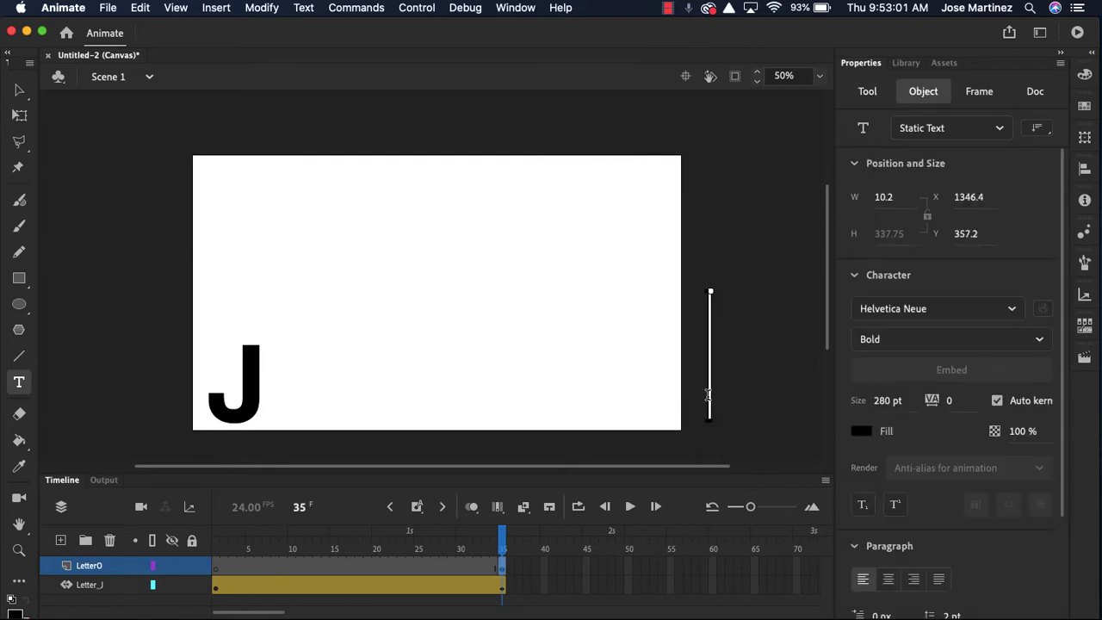
text(O)
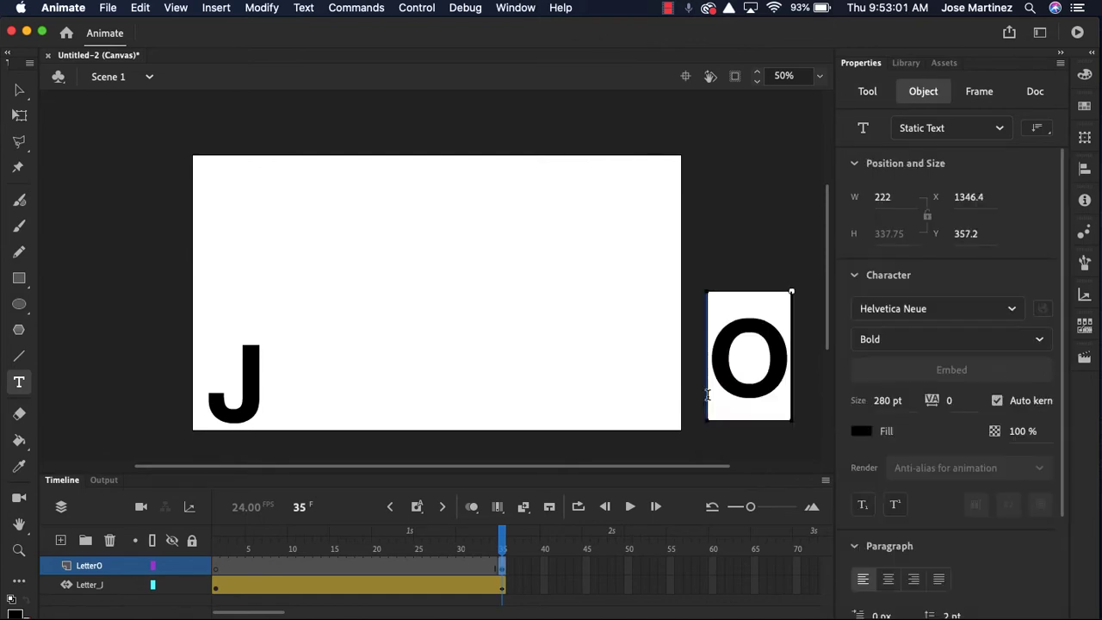
click(21, 93)
drag(728, 346, 708, 375)
click(261, 7)
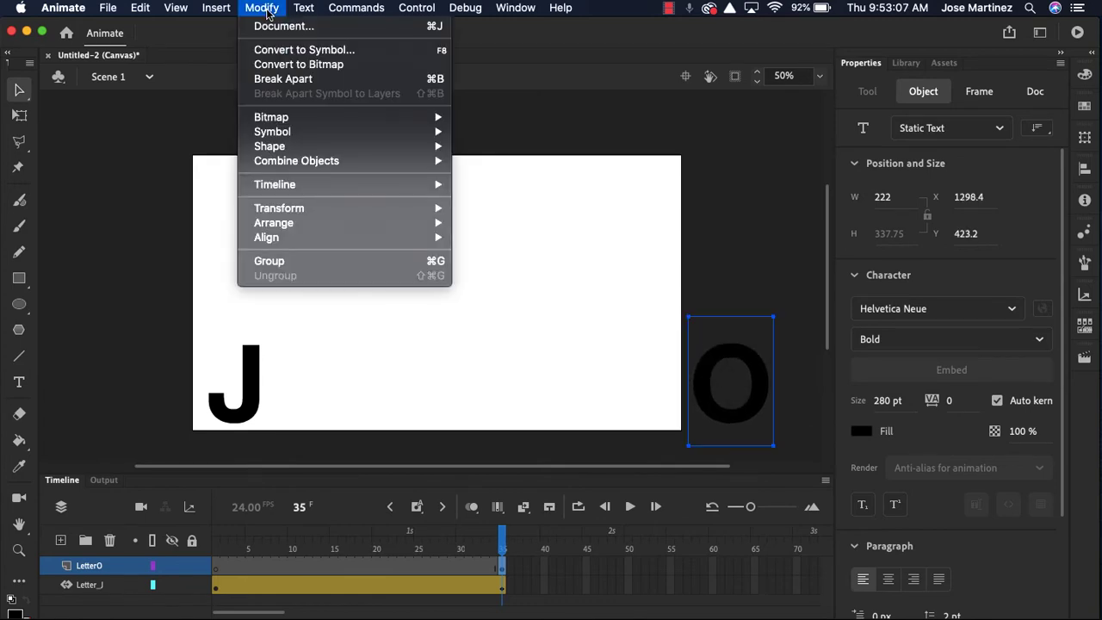
click(273, 50)
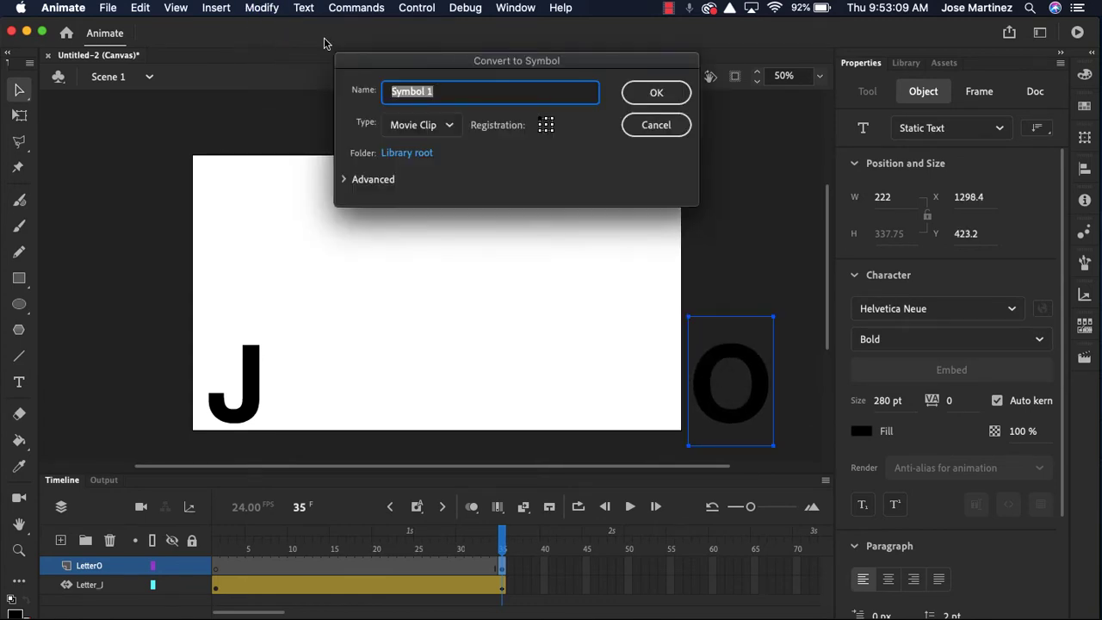
text(O)
key(Return)
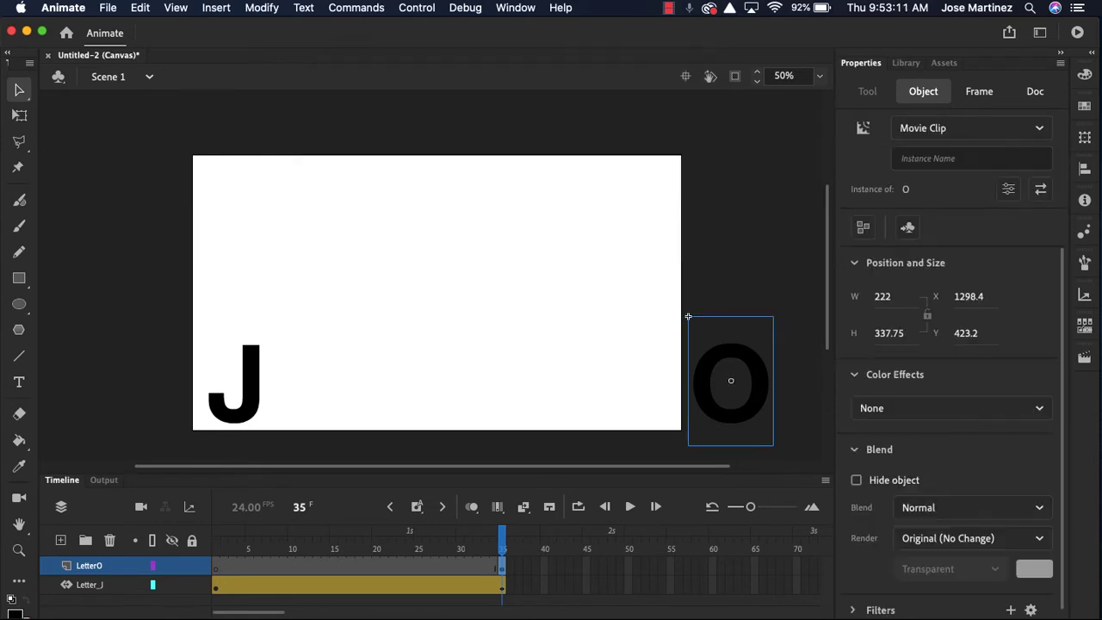
Step: Give the O a motion tween starting at frame 35 on LetterO
click(251, 8)
mouse_move(226, 8)
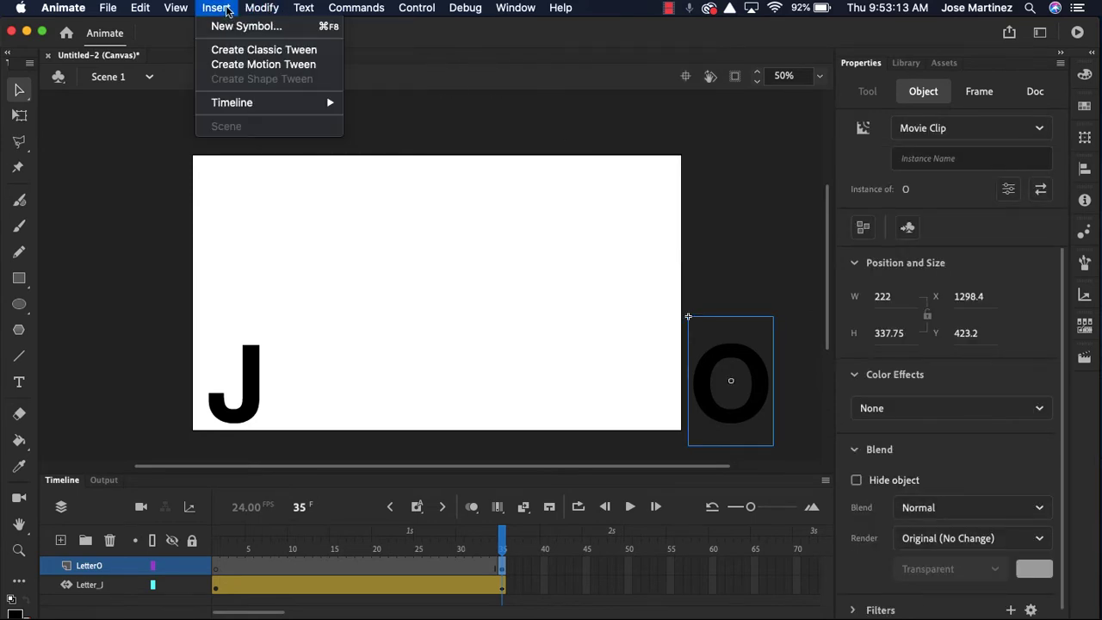
click(237, 65)
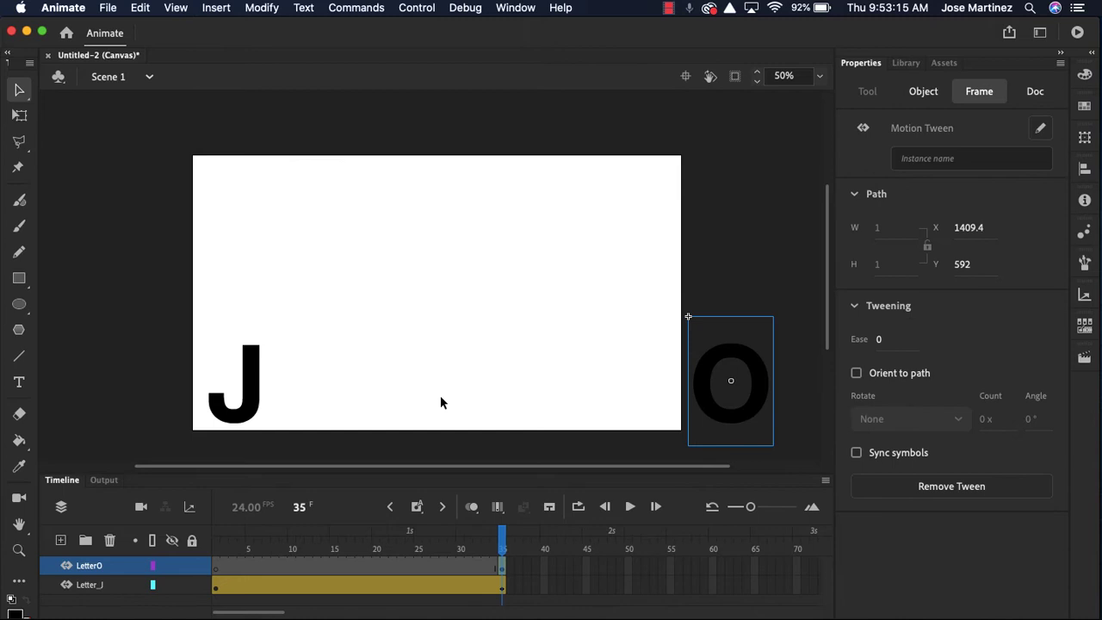
click(564, 566)
click(505, 571)
click(519, 568)
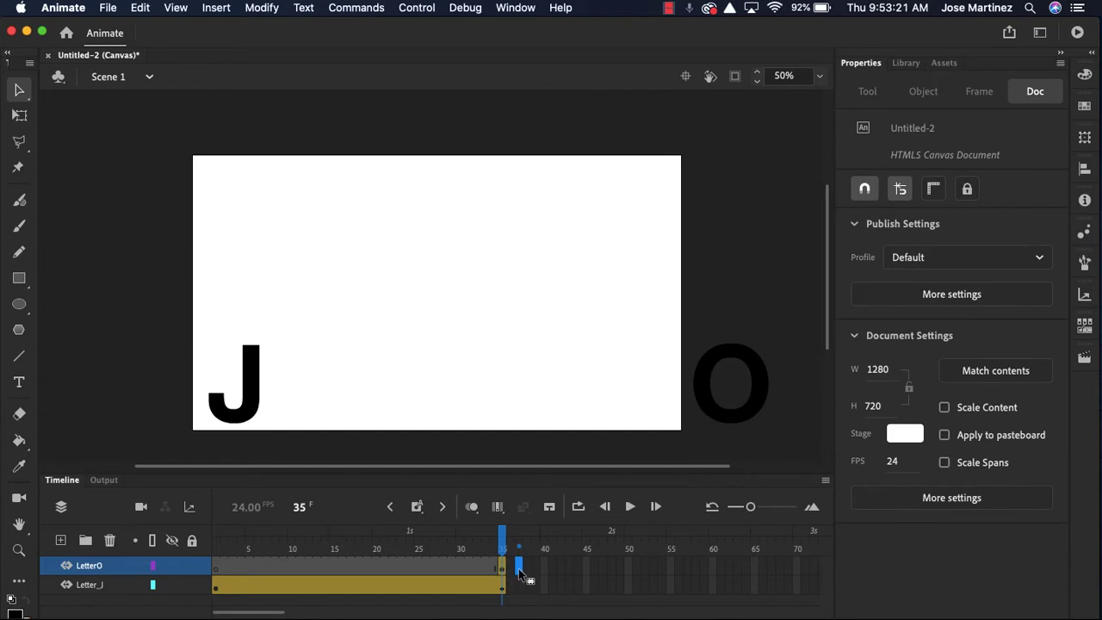
Step: Extend the O's tween to frame 72 and move the O onto the stage
click(815, 565)
right_click(814, 562)
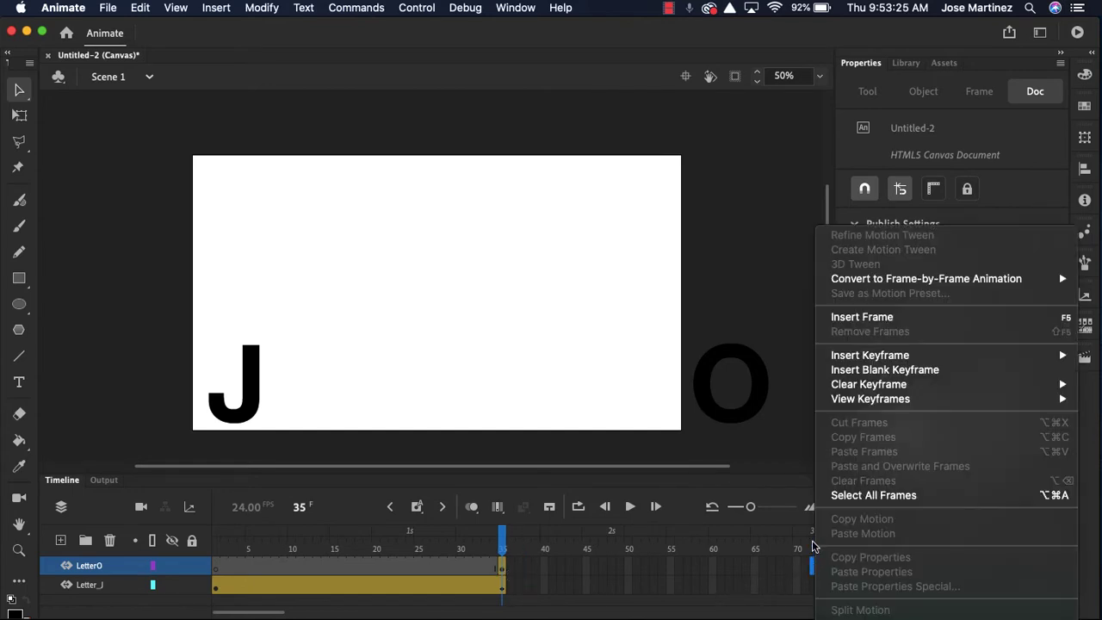
click(896, 319)
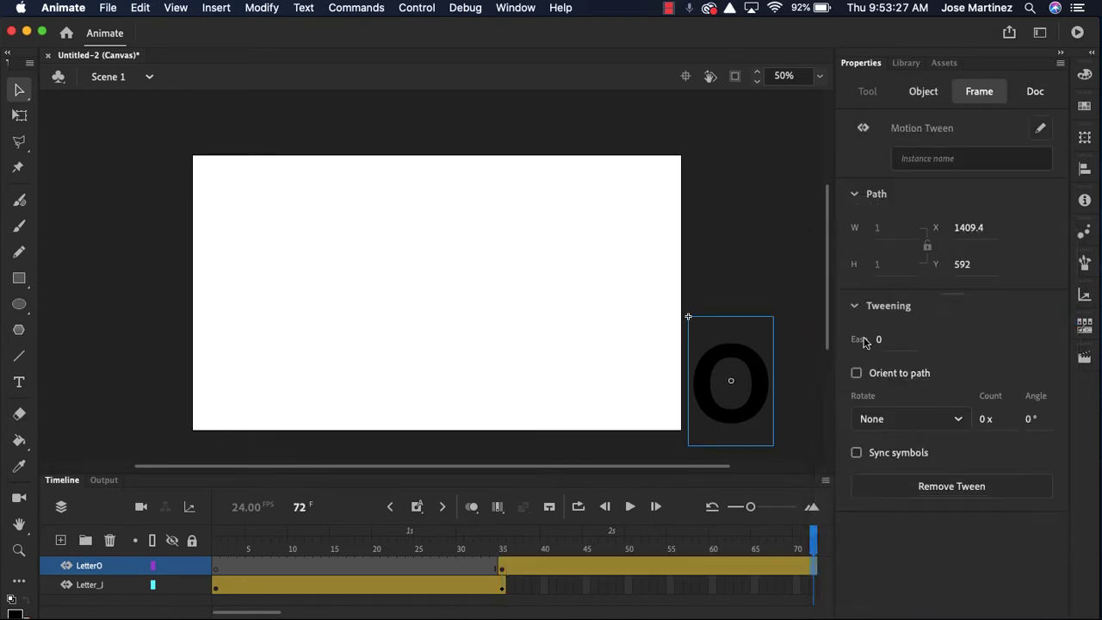
drag(699, 424, 367, 420)
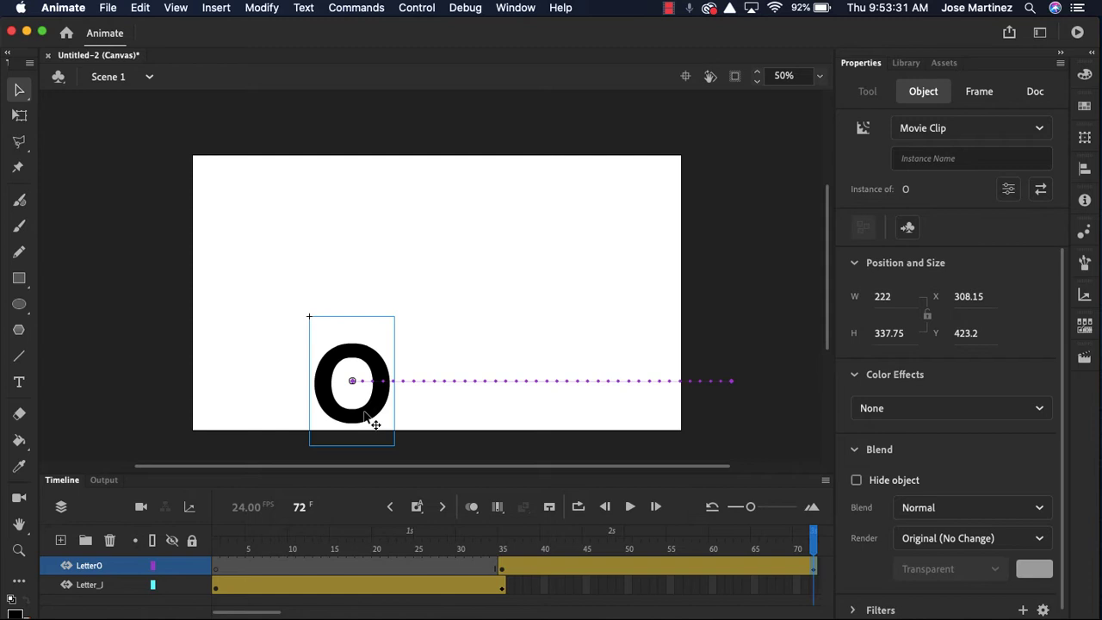
Step: Preview the animation, then extend the Letter_J layer through frame 72
click(214, 549)
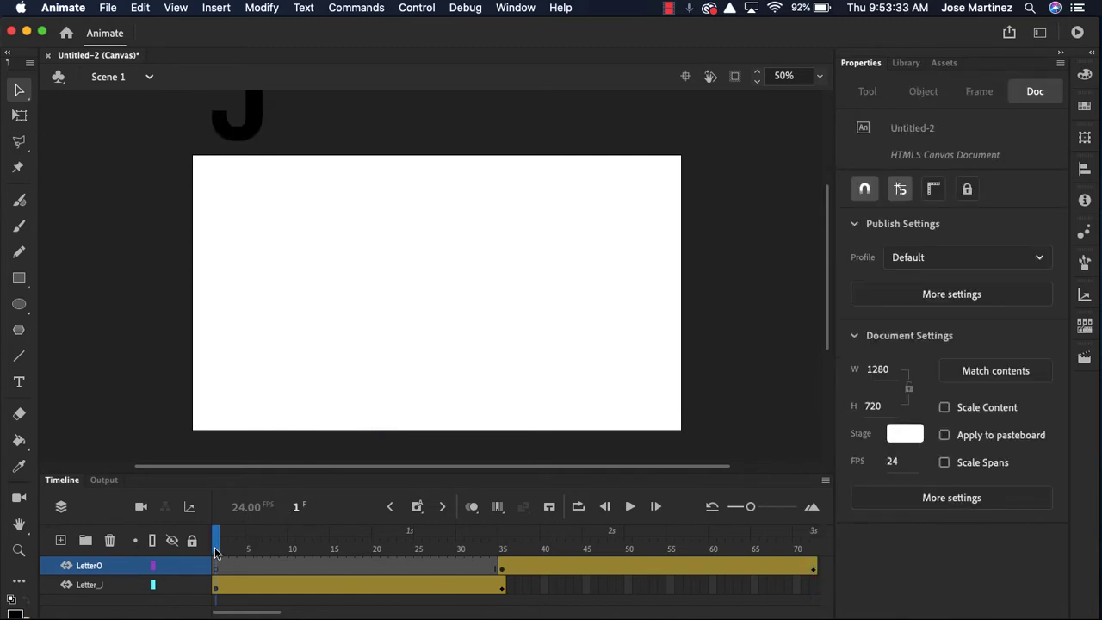
key(Return)
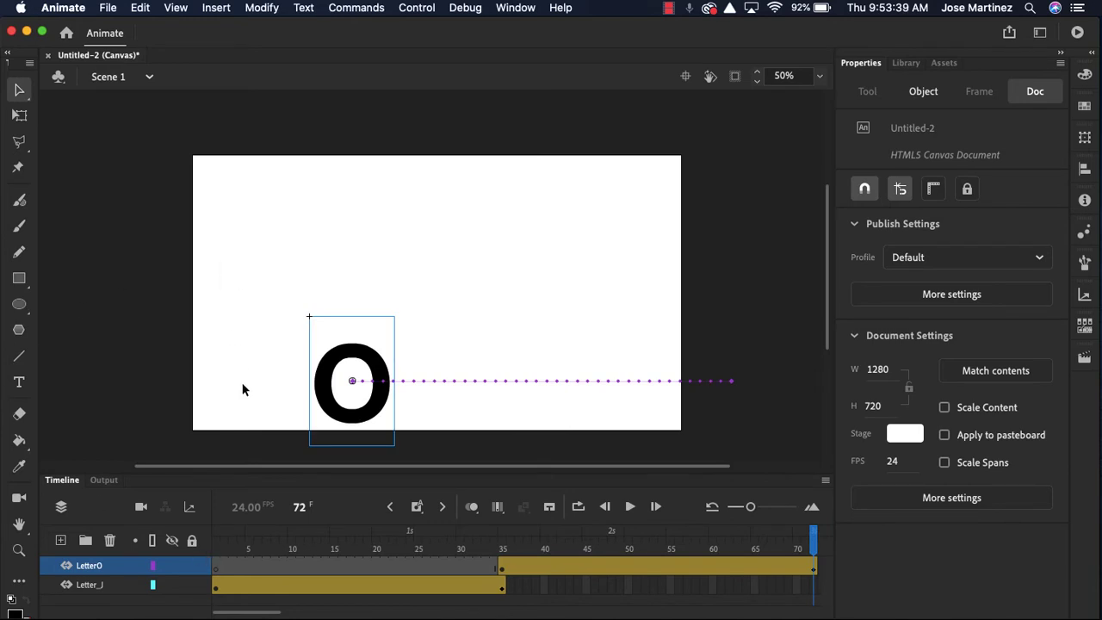
click(97, 587)
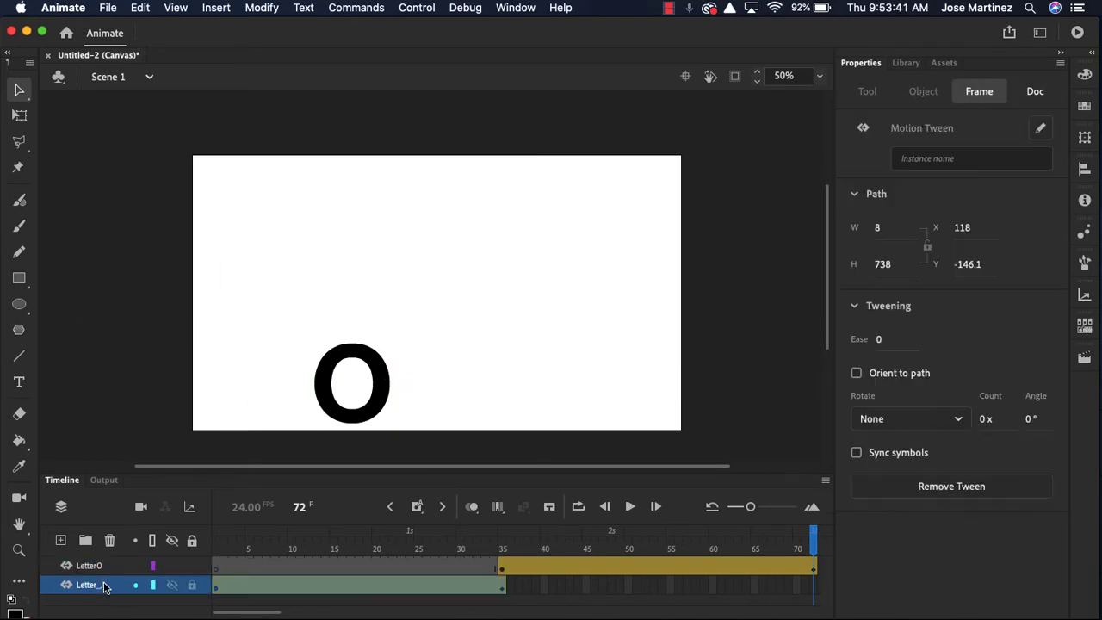
click(503, 587)
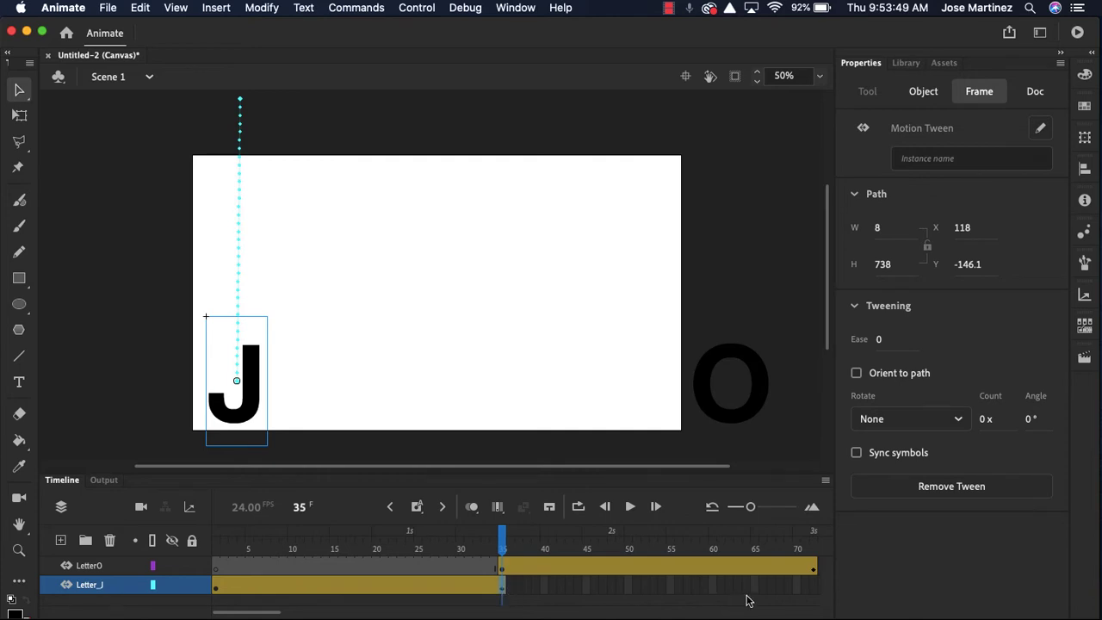
click(817, 593)
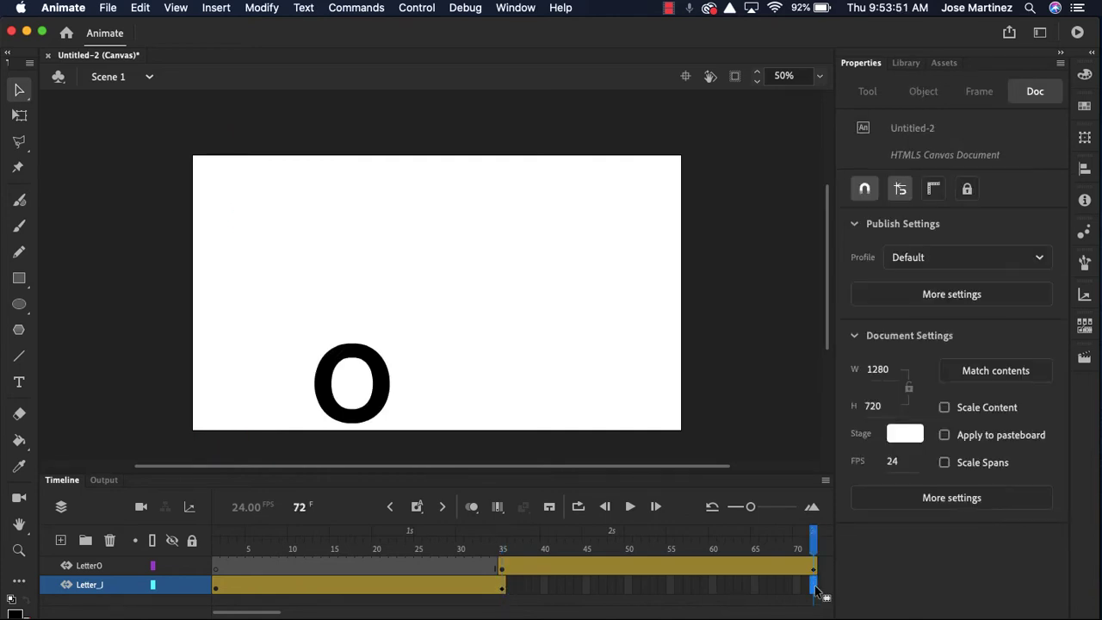
right_click(817, 592)
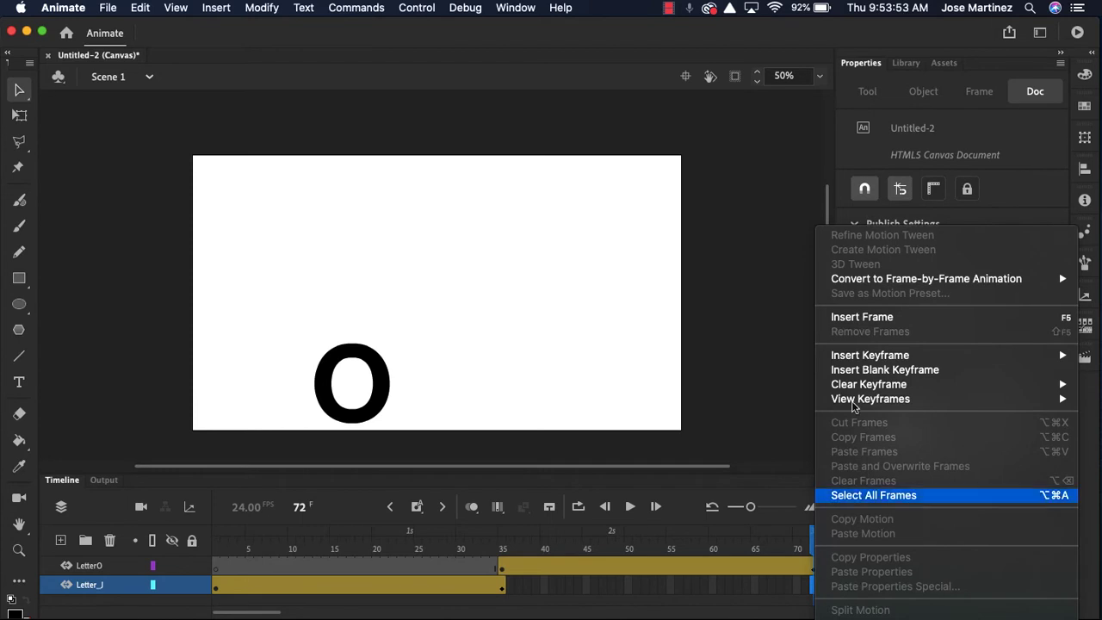
click(913, 316)
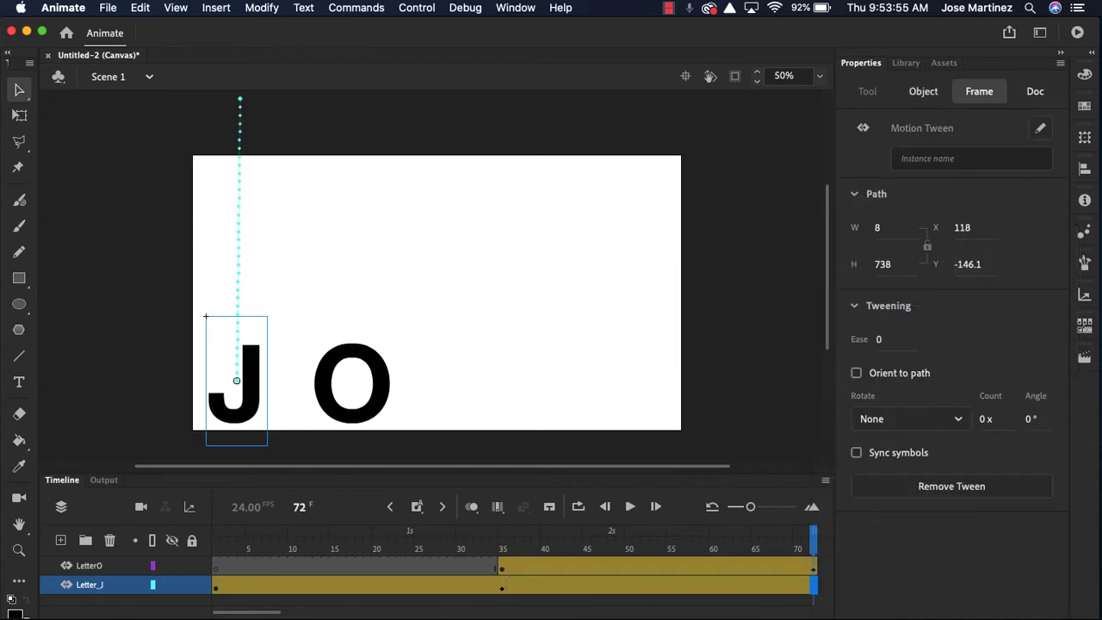
Step: Move the O at frame 72 left beside the J to read JO, and preview
click(218, 546)
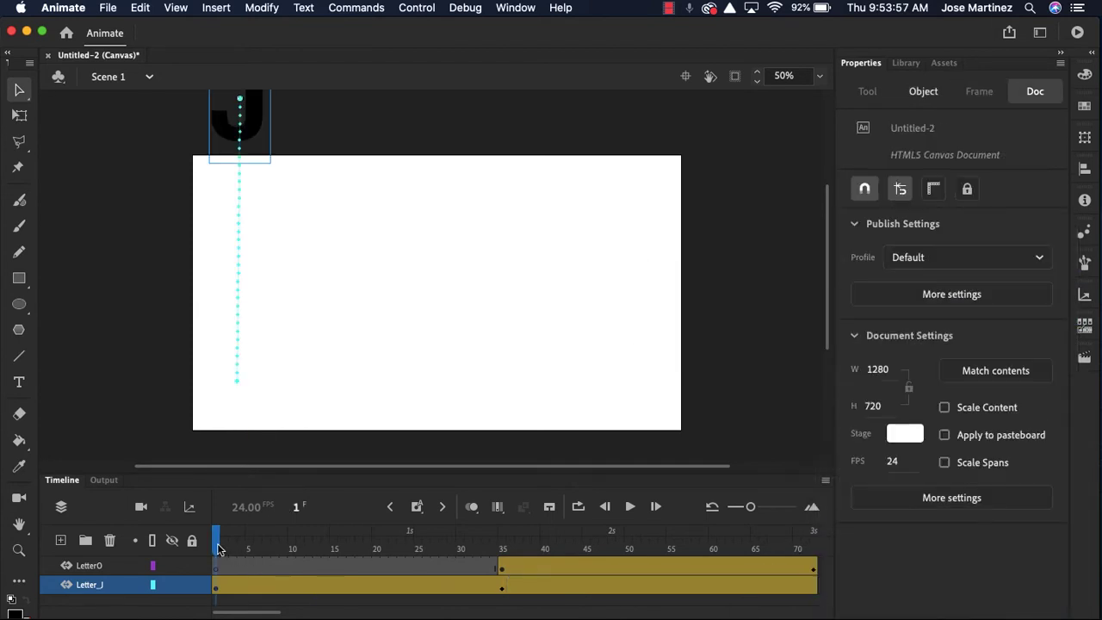
key(Return)
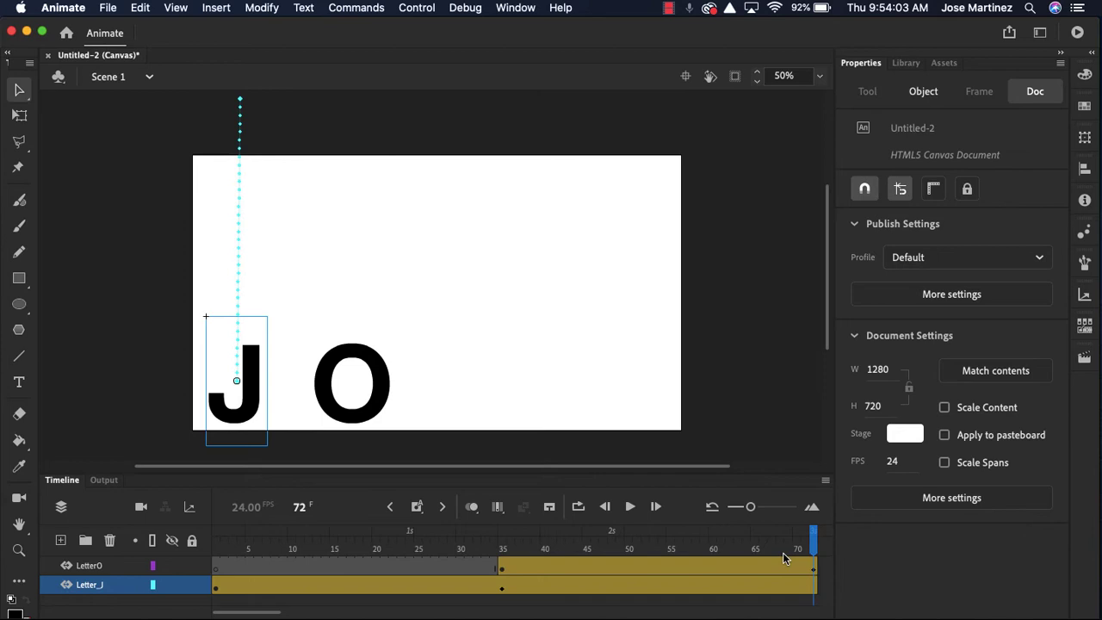
click(815, 570)
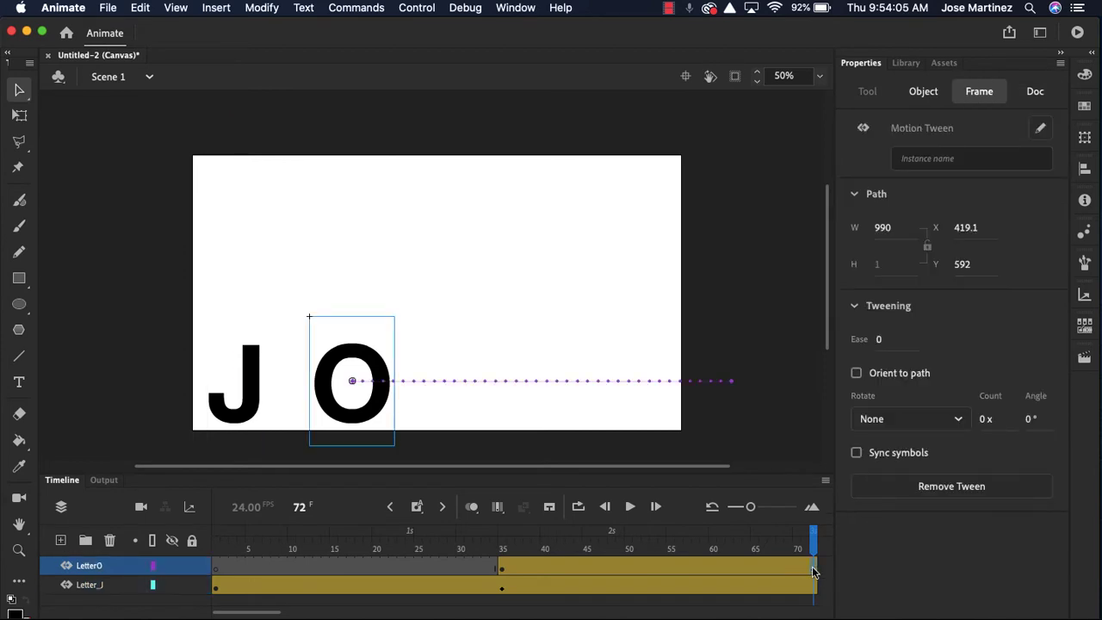
drag(335, 401, 279, 403)
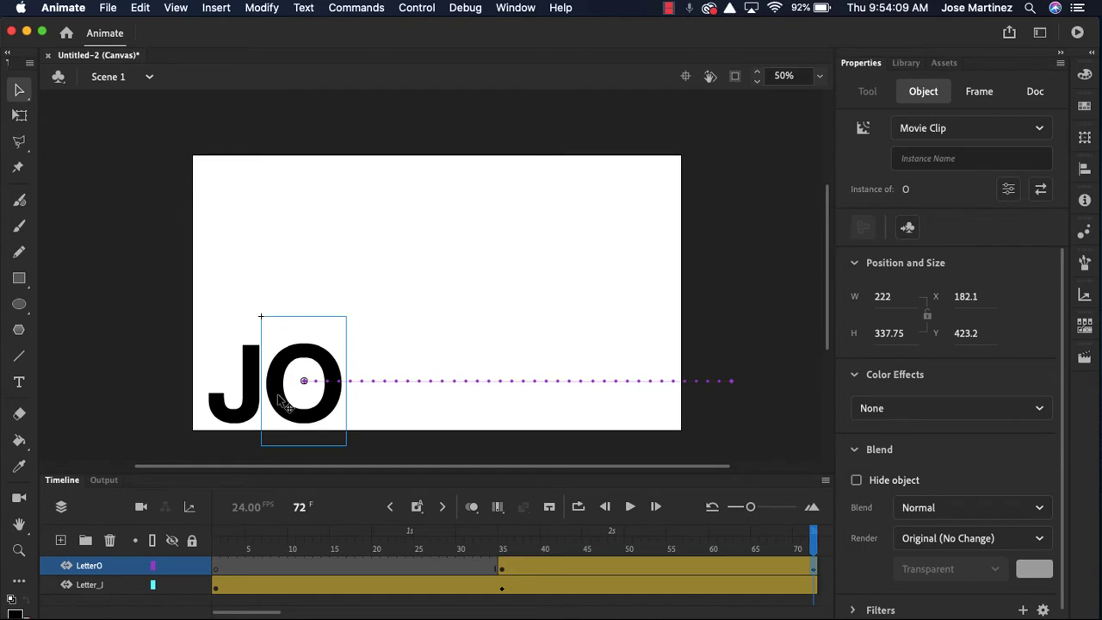
key(Return)
Step: Add a new layer named Letters above LetterO
scroll(278, 397, right, 3)
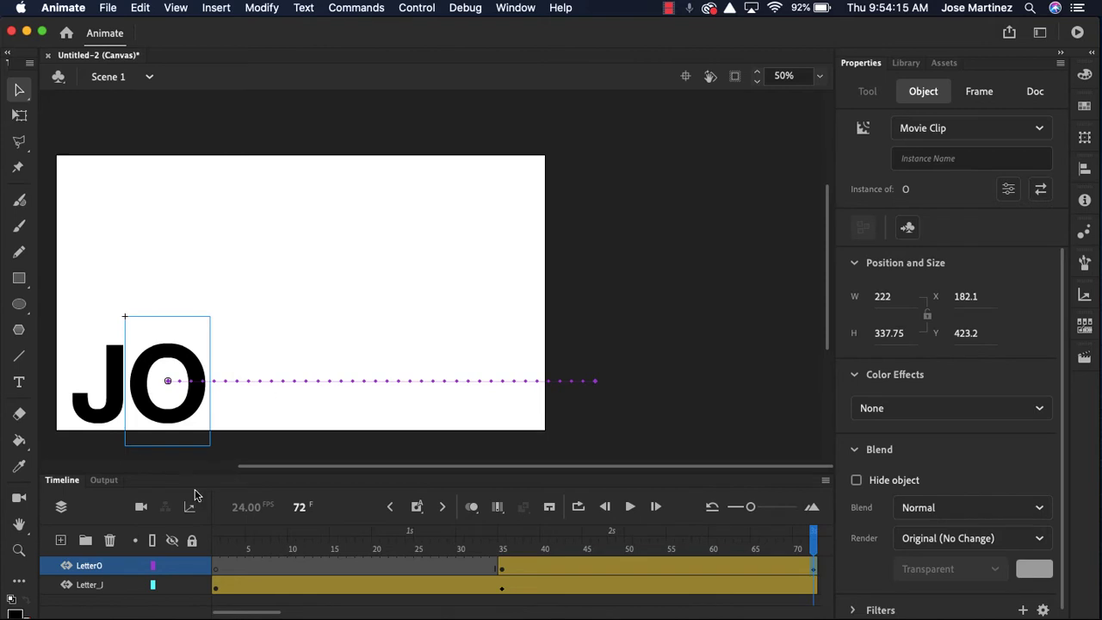
click(61, 541)
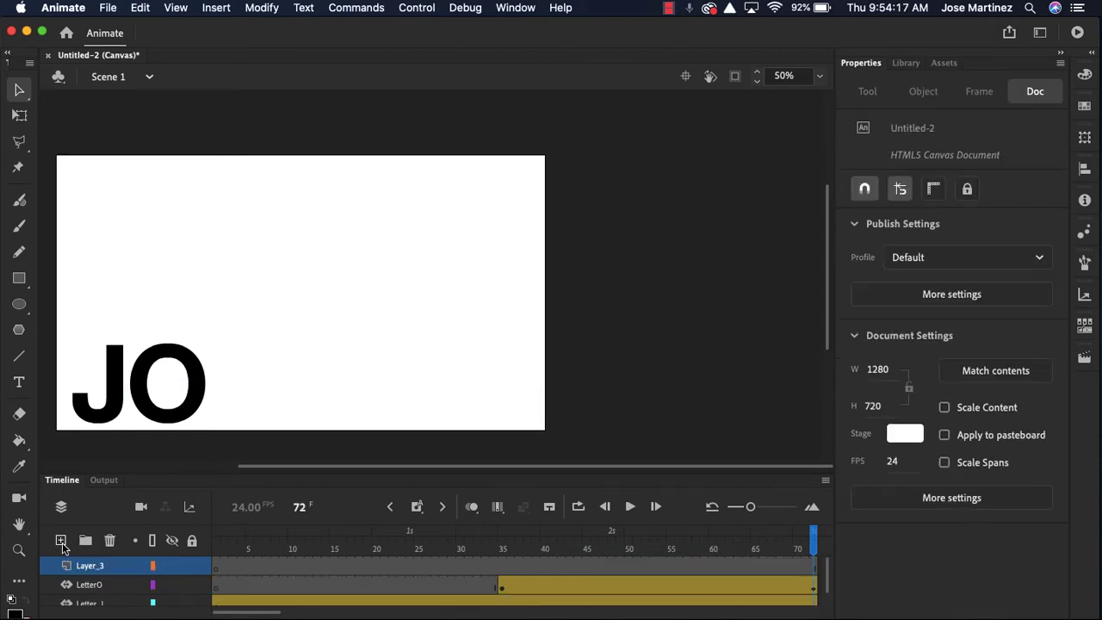
double_click(90, 565)
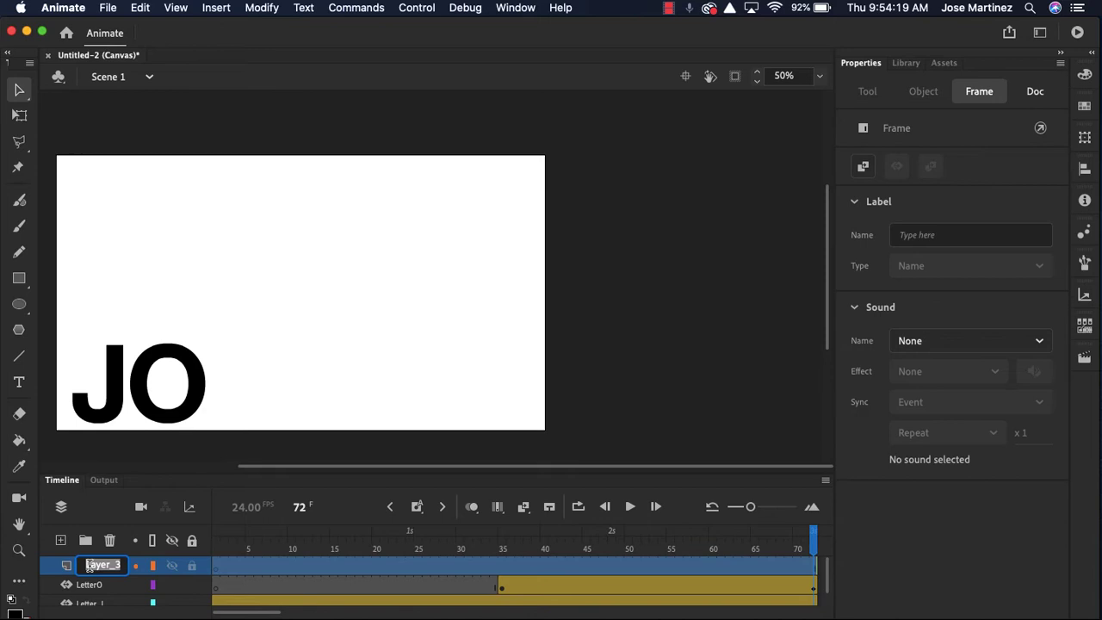
text(Letters)
key(Return)
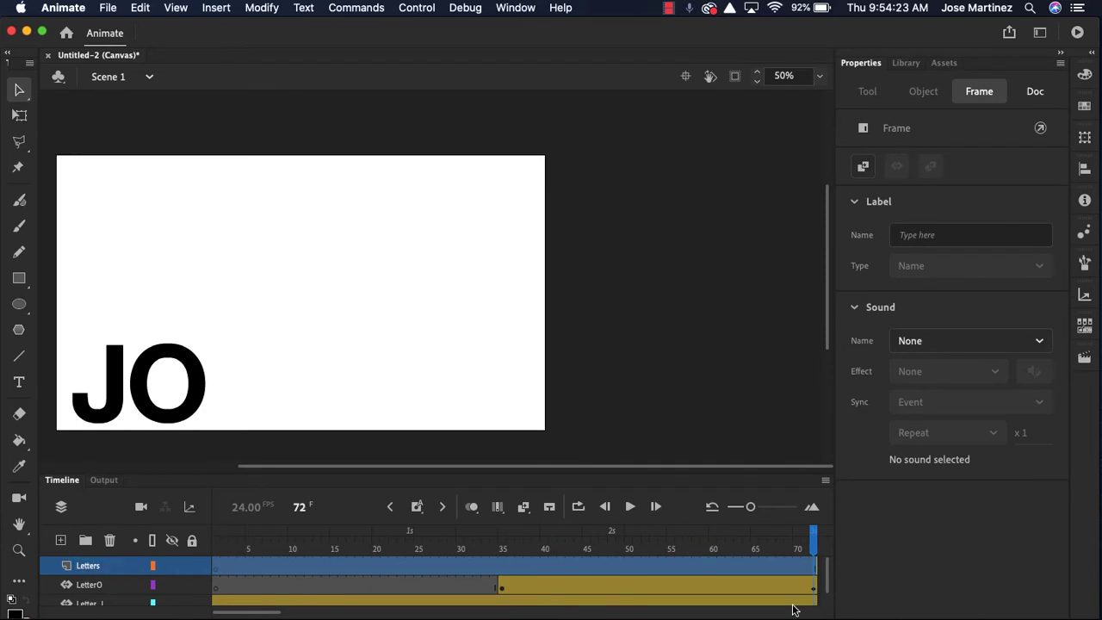
Step: Insert a blank keyframe at frame 72 on Letters and start a text box above the stage
click(812, 567)
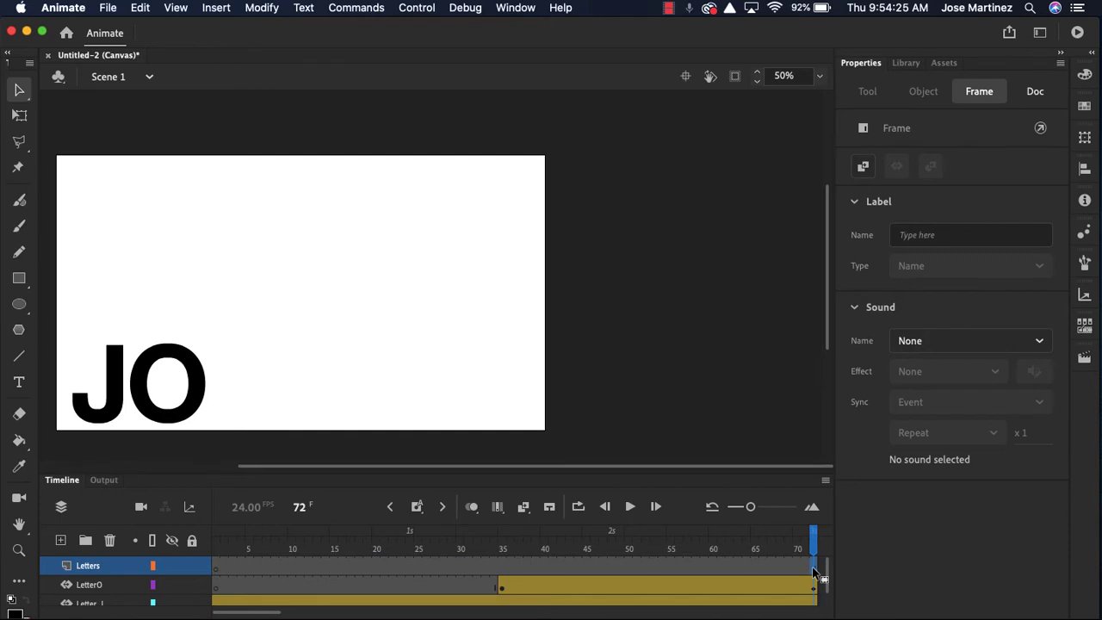
right_click(813, 567)
click(868, 372)
click(19, 382)
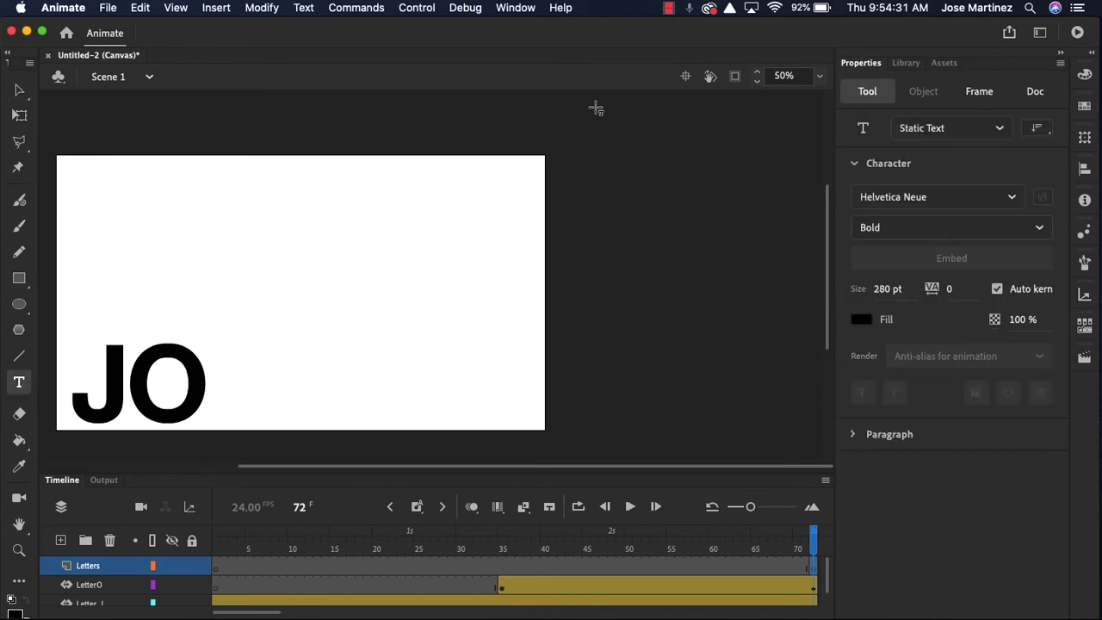
click(560, 135)
Step: Type S and convert it to a movie clip symbol named S
text(S)
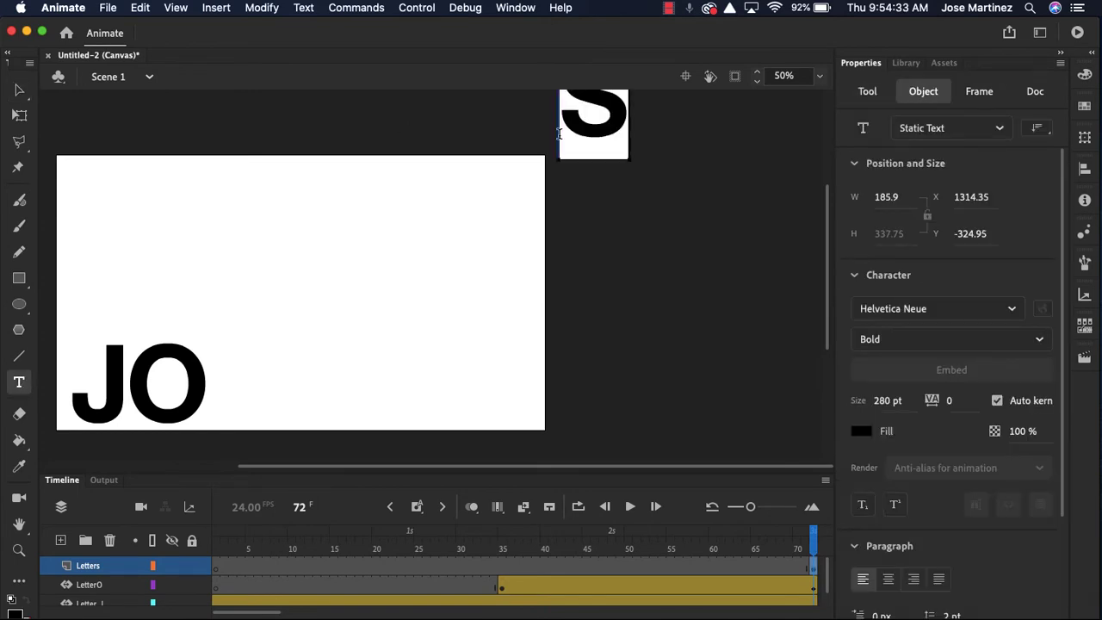
key(super+minus)
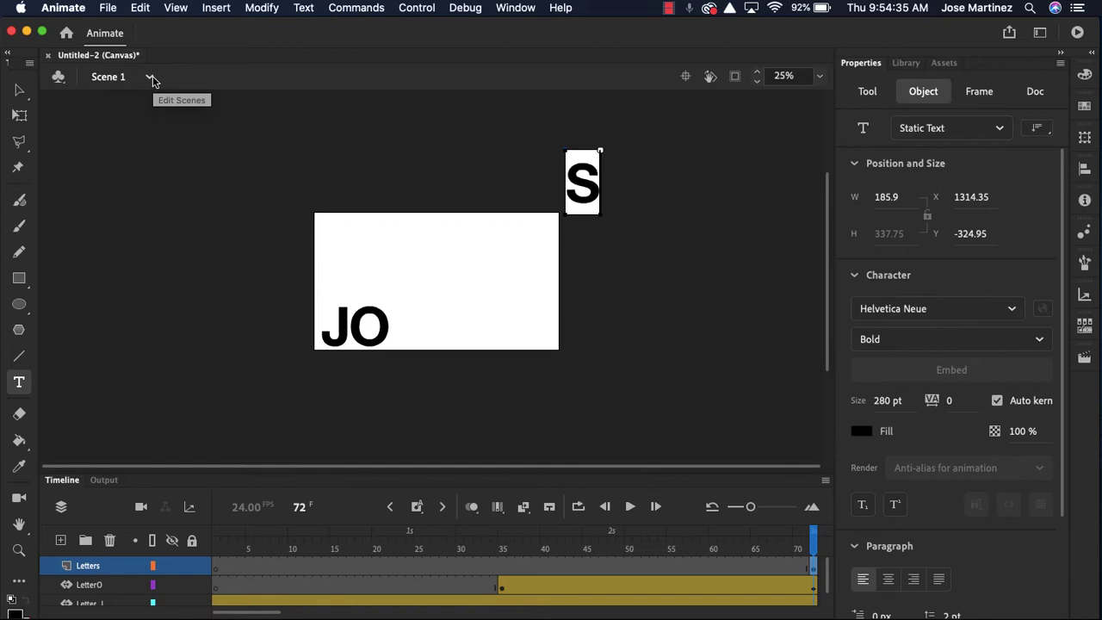
click(20, 90)
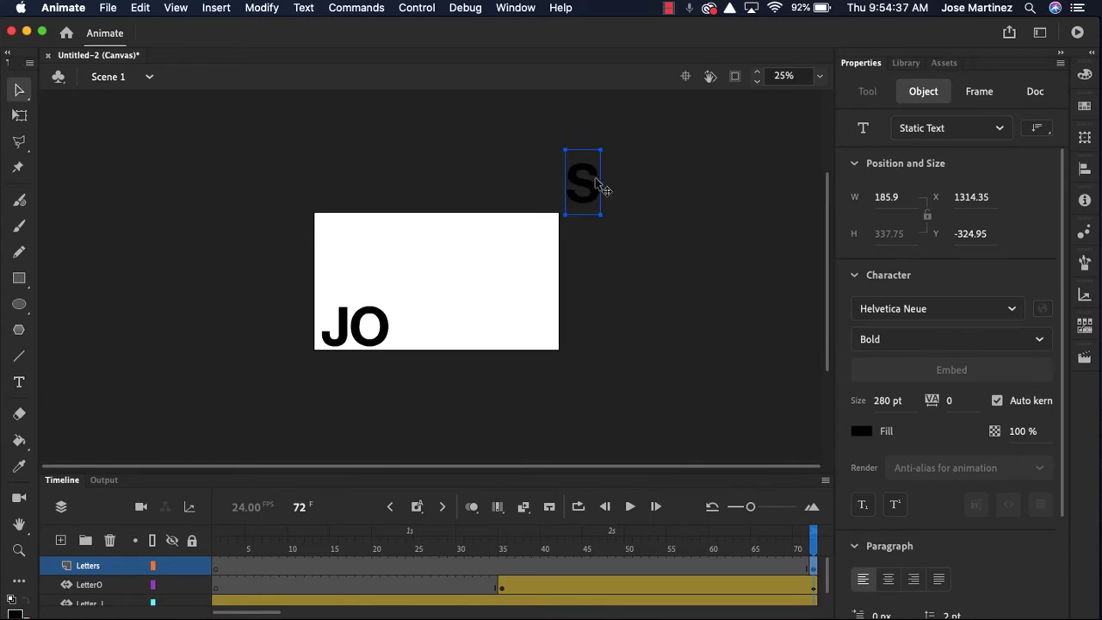
click(262, 8)
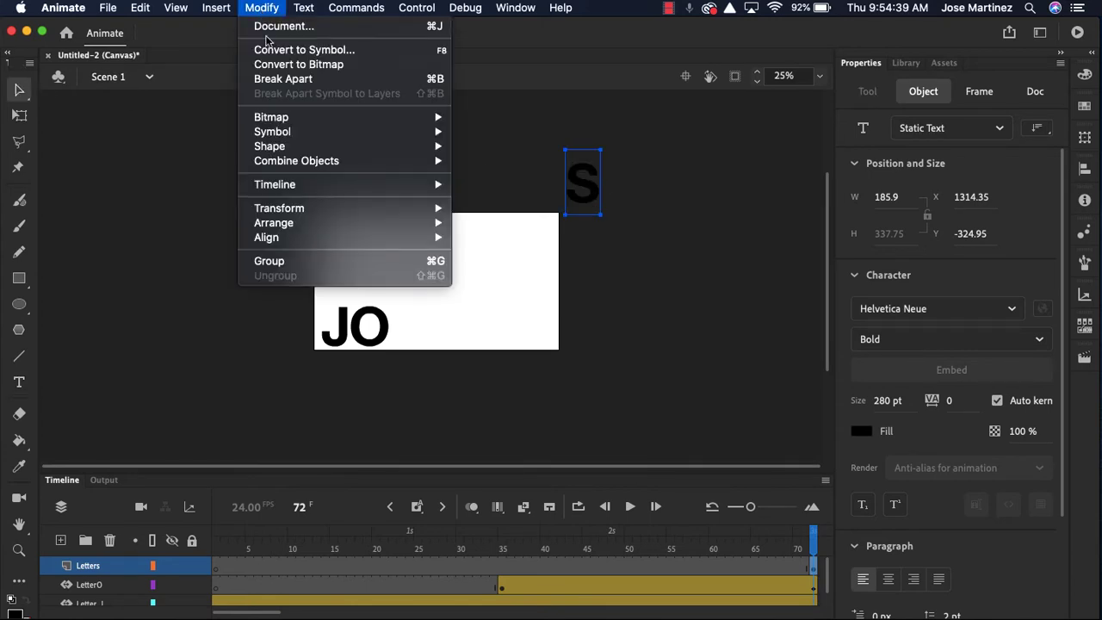
click(271, 50)
text(S)
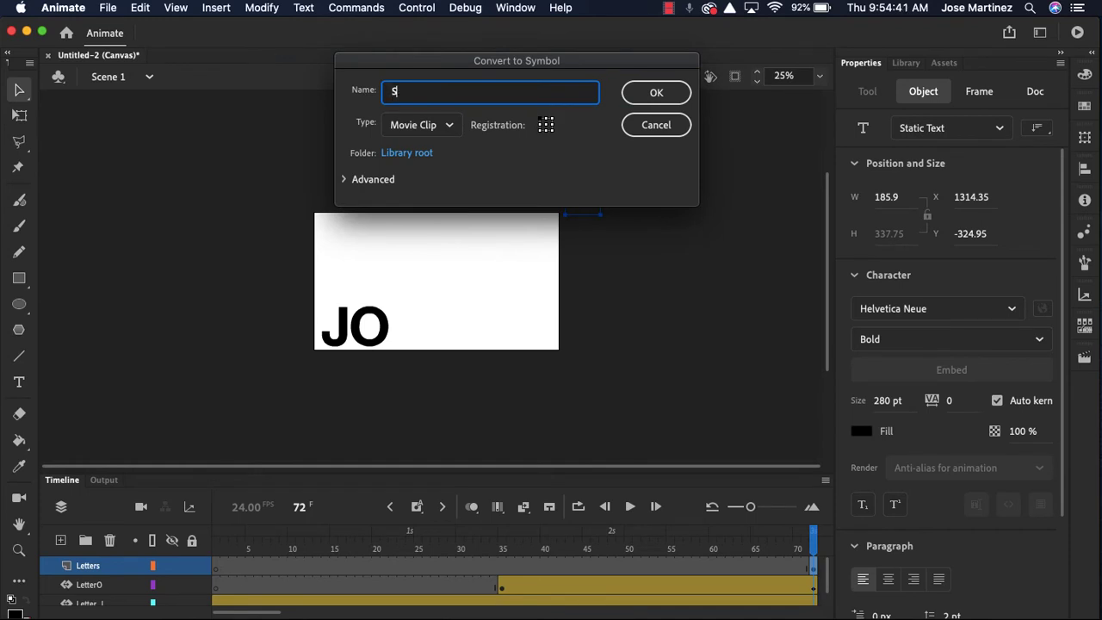
key(Return)
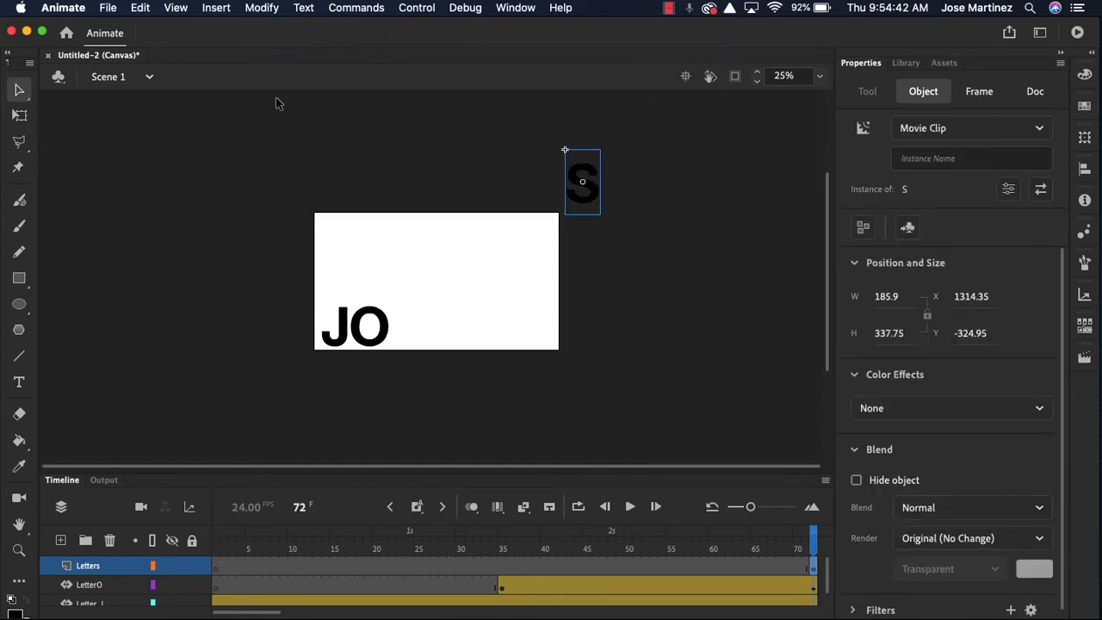
Step: Give the S a motion tween from frame 72 on Letters
click(214, 10)
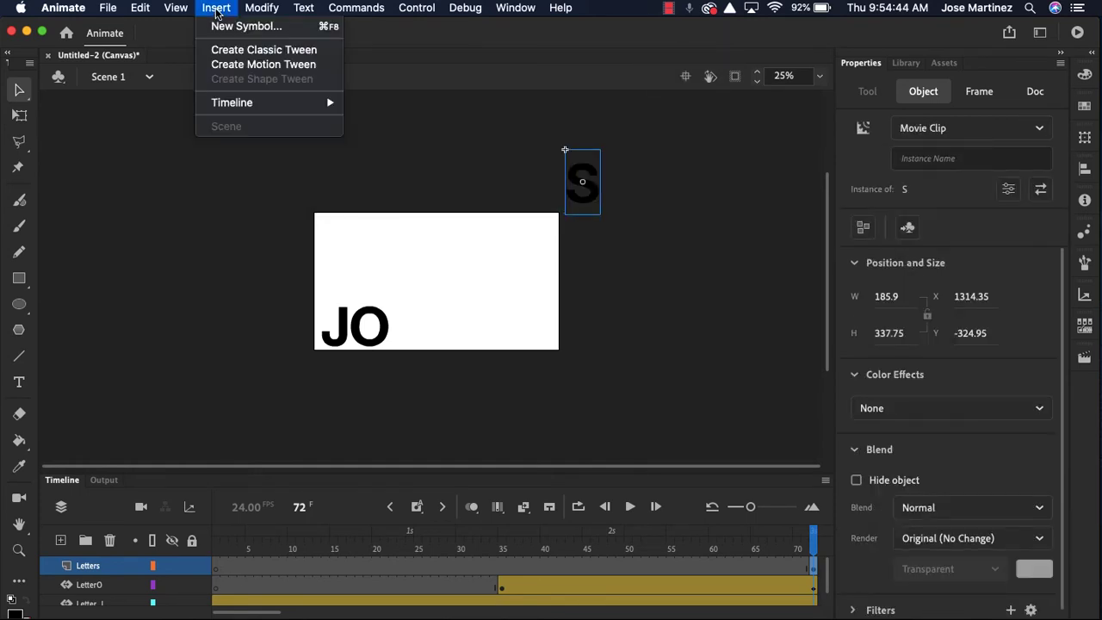
click(226, 64)
scroll(564, 579, right, 10)
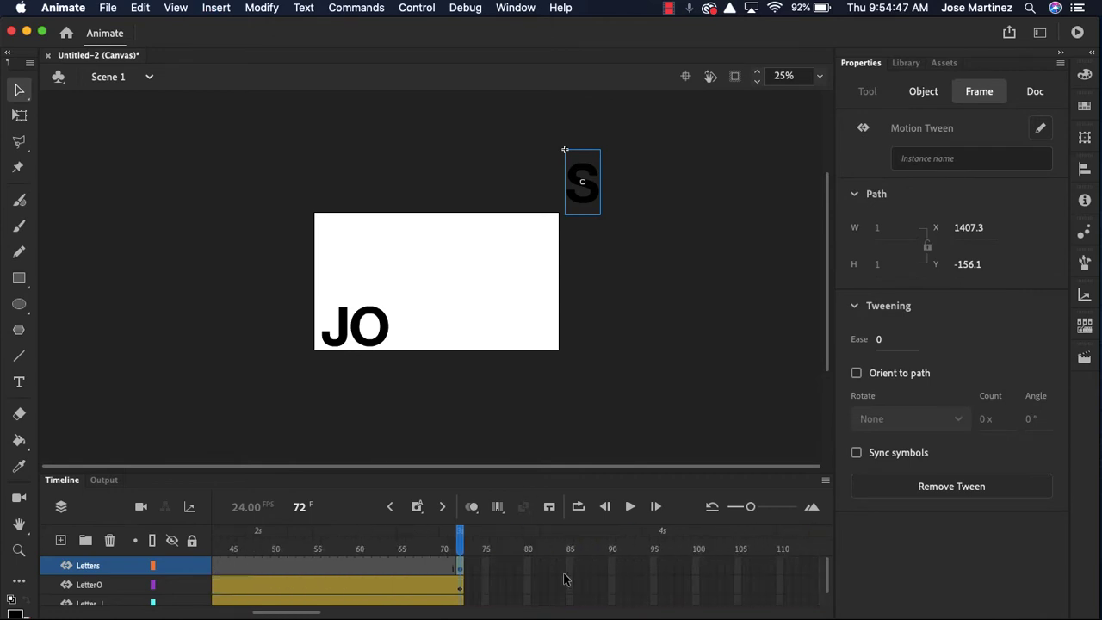
Step: Extend the S's tween to frame 96, ending with the S on the stage's lower edge
click(664, 568)
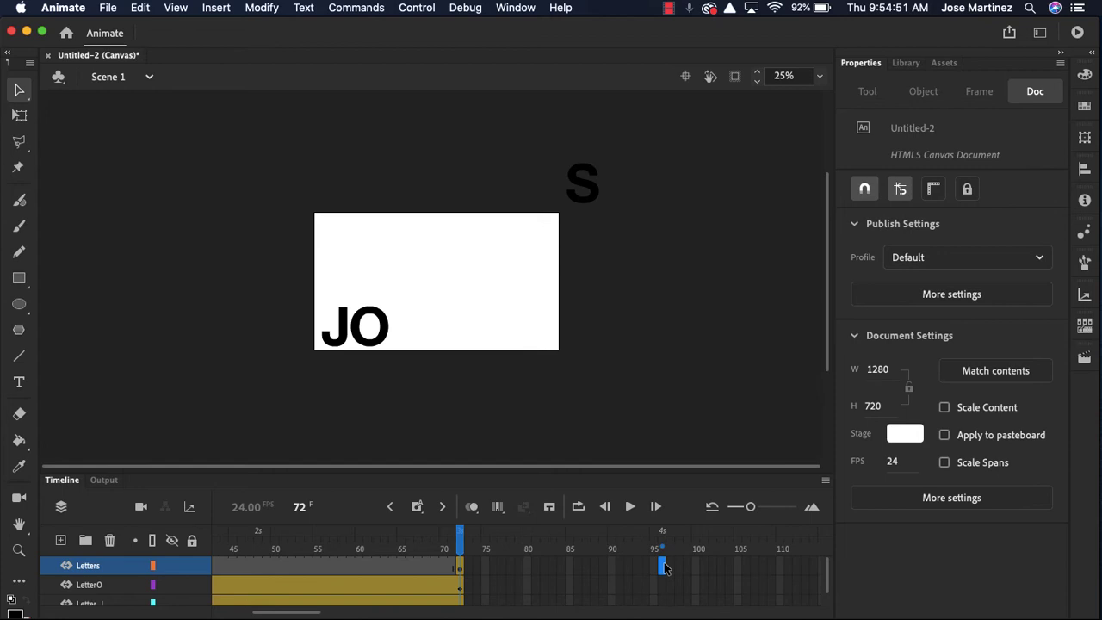
right_click(664, 568)
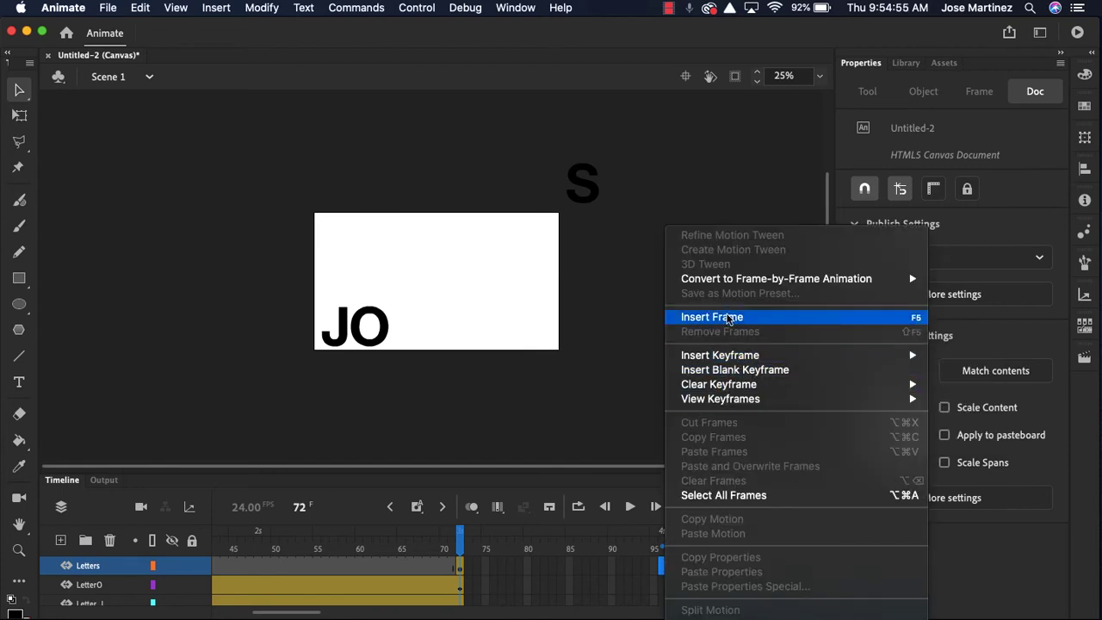
click(729, 317)
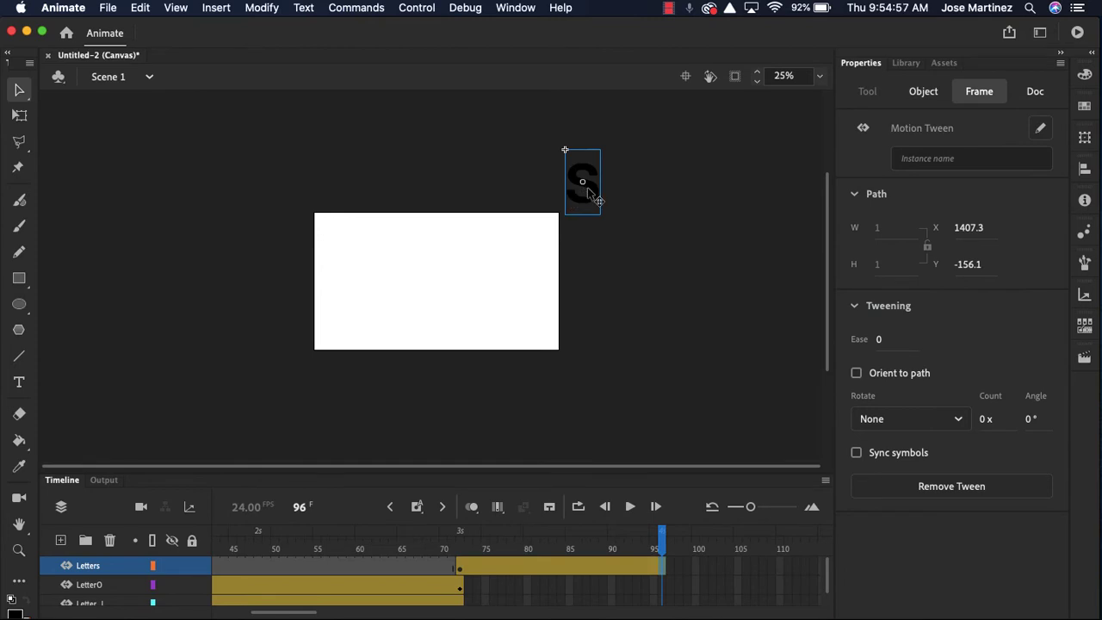
drag(588, 187, 453, 342)
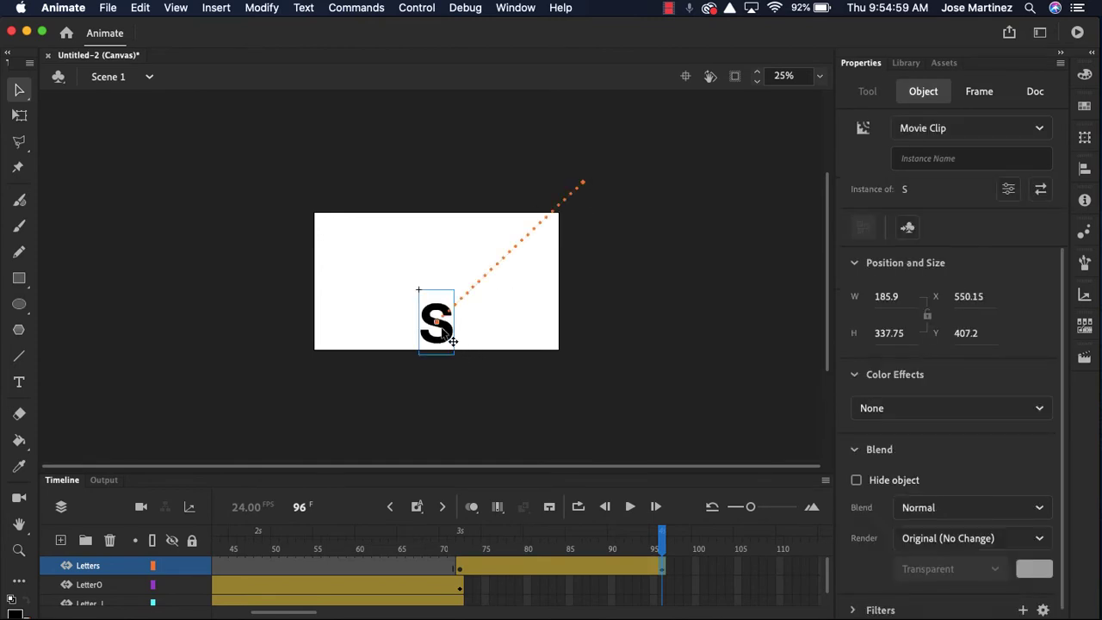
Step: Extend the LetterO and Letter_J layers through frame 96
click(665, 591)
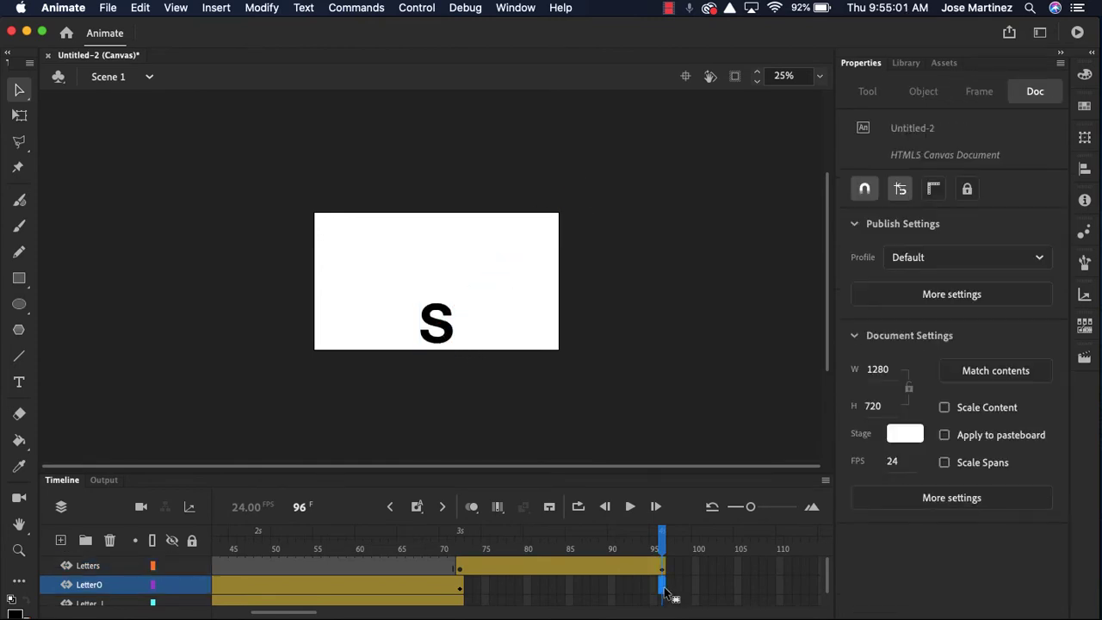
right_click(665, 591)
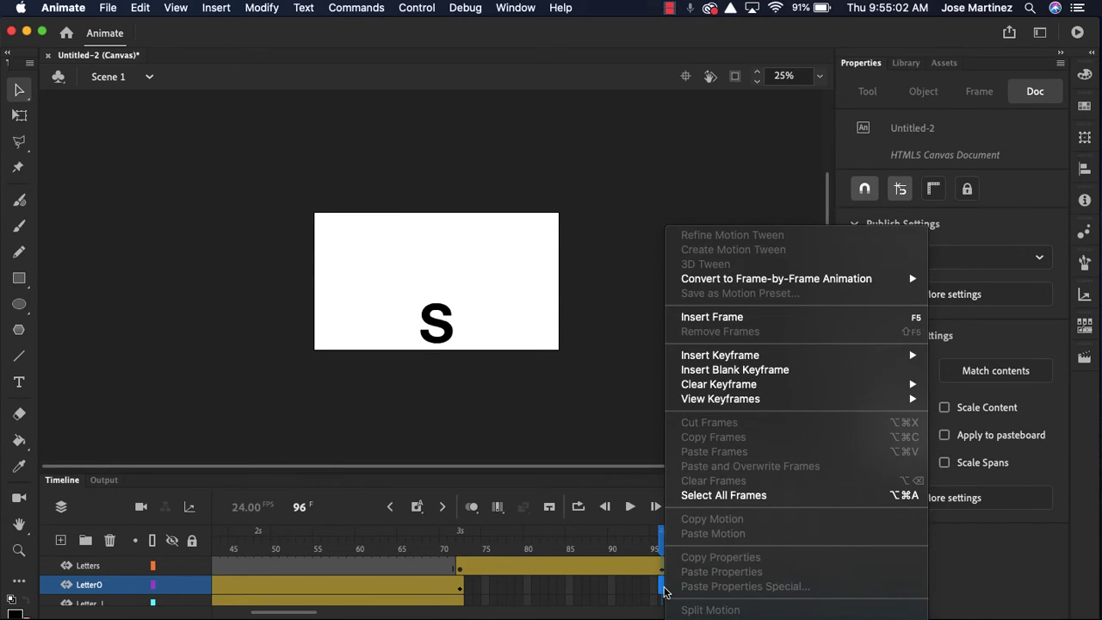
click(750, 320)
click(665, 601)
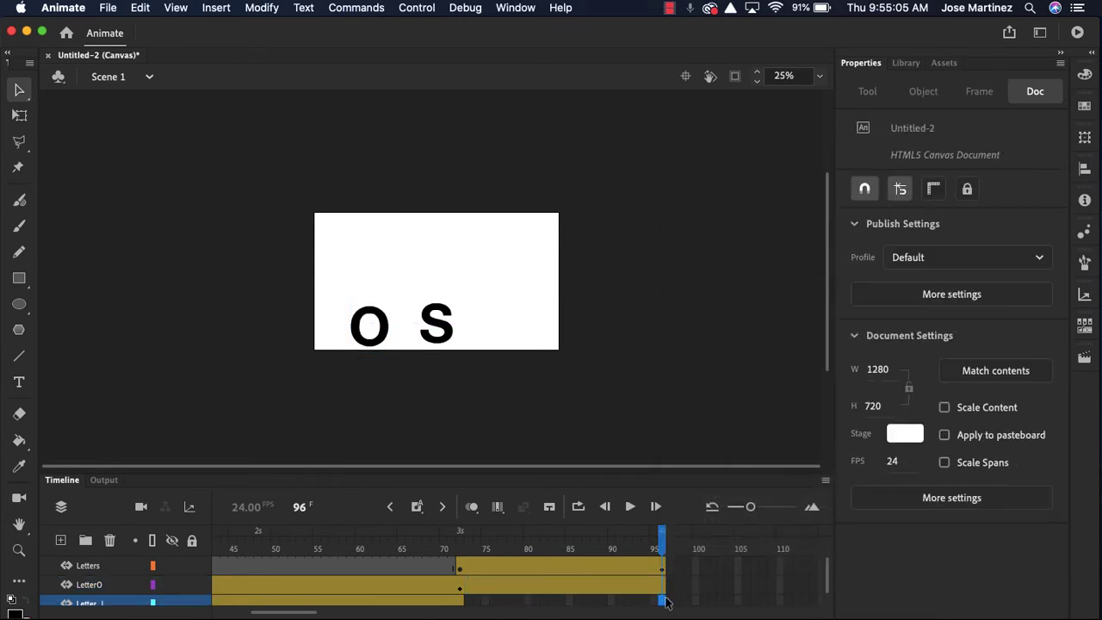
right_click(665, 601)
click(760, 318)
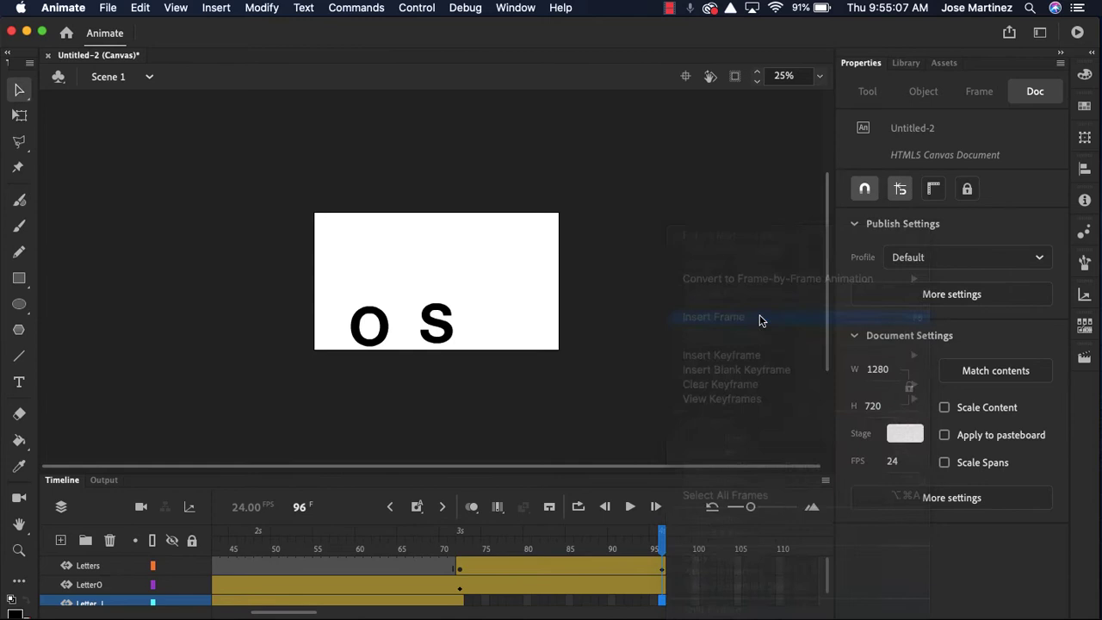
Step: Move the S at frame 96 left beside JO and nudge it slightly up
click(663, 565)
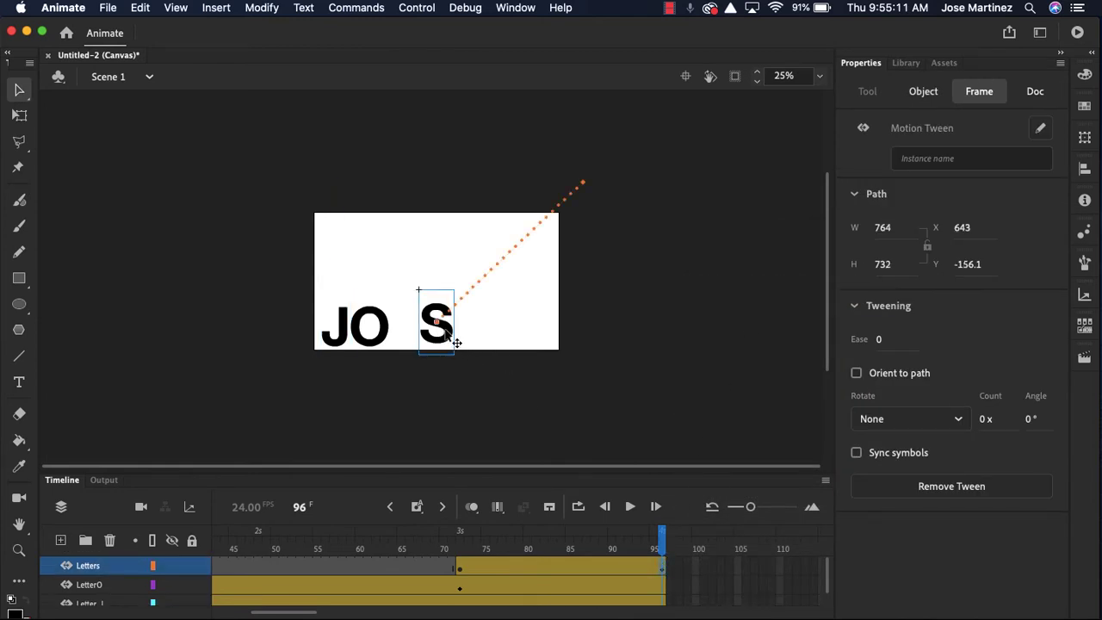
drag(446, 344, 421, 342)
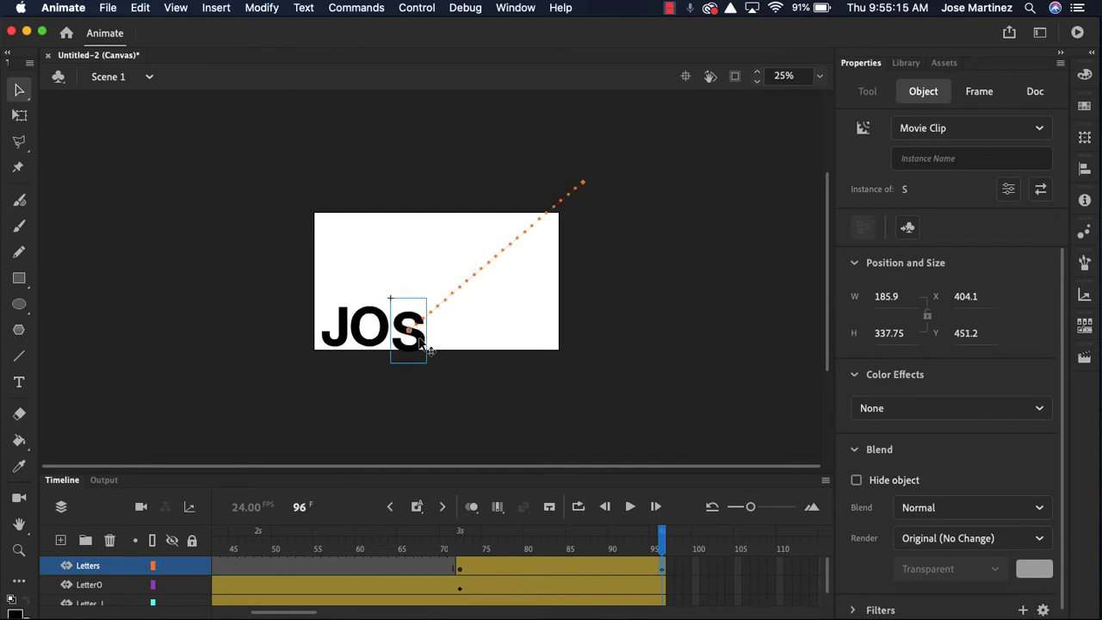
key(shift+Up)
key(shift+Up)
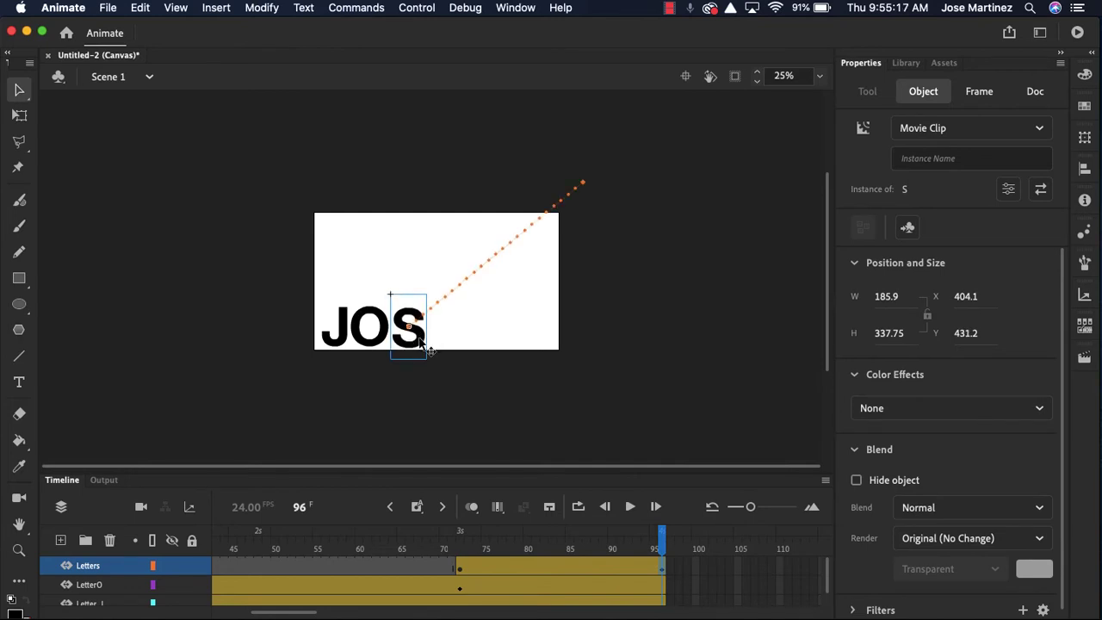
Step: Set the S's motion tween rotation to Clockwise
click(517, 244)
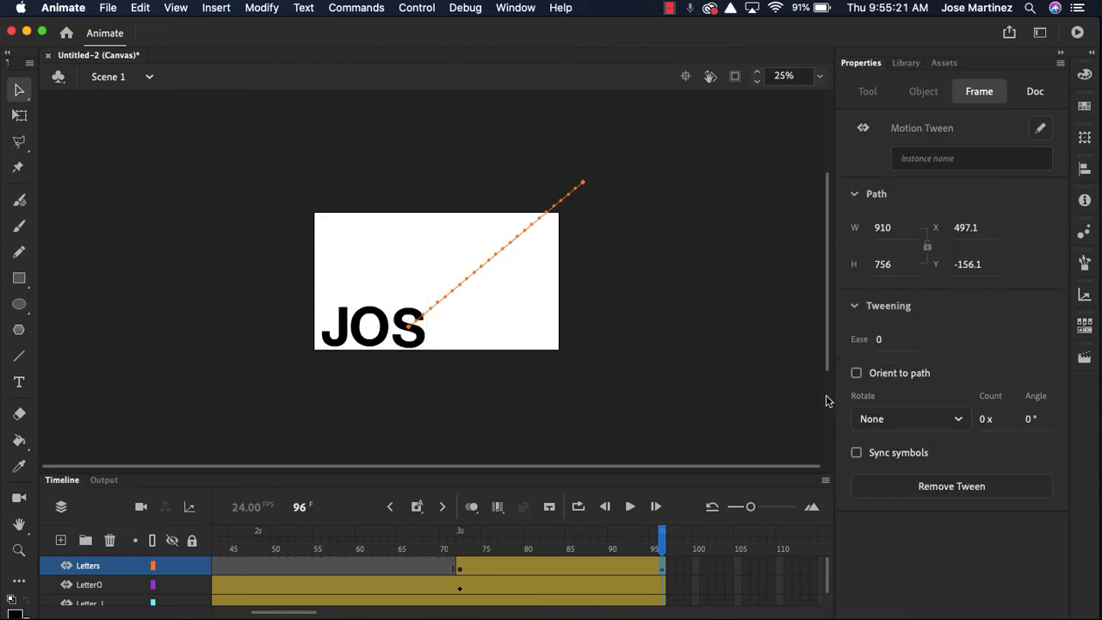
click(642, 295)
click(495, 259)
click(484, 331)
click(420, 338)
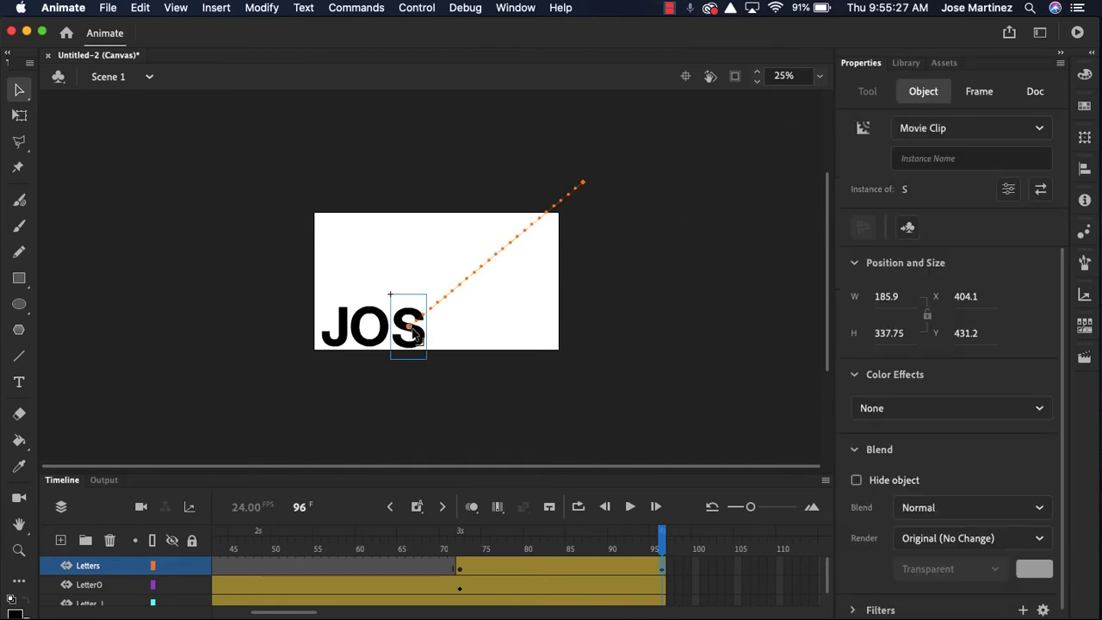
click(464, 286)
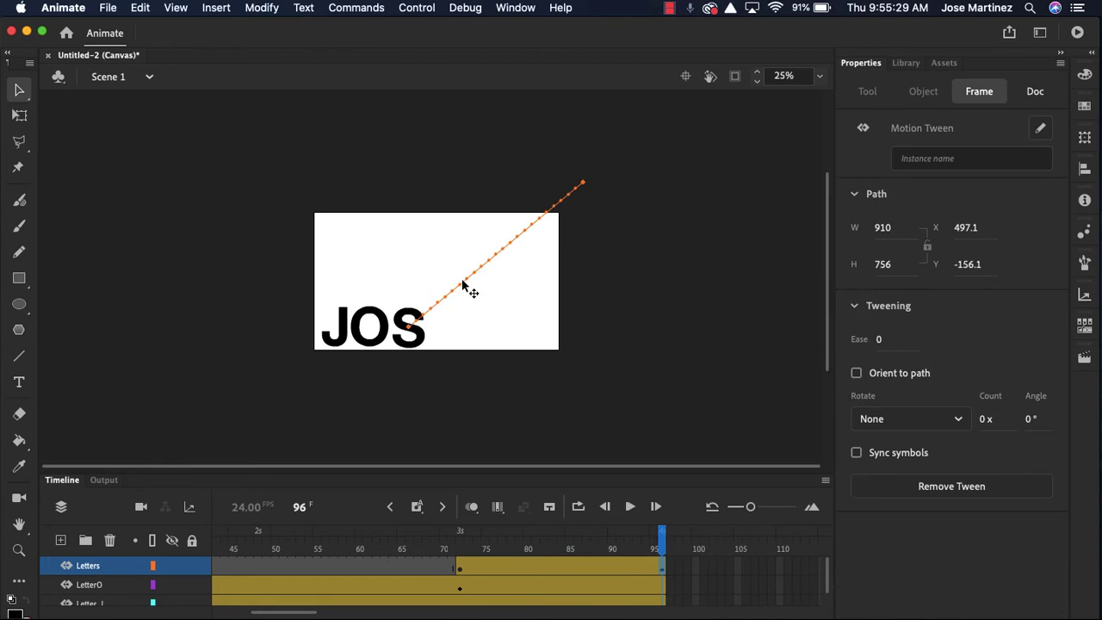
click(969, 420)
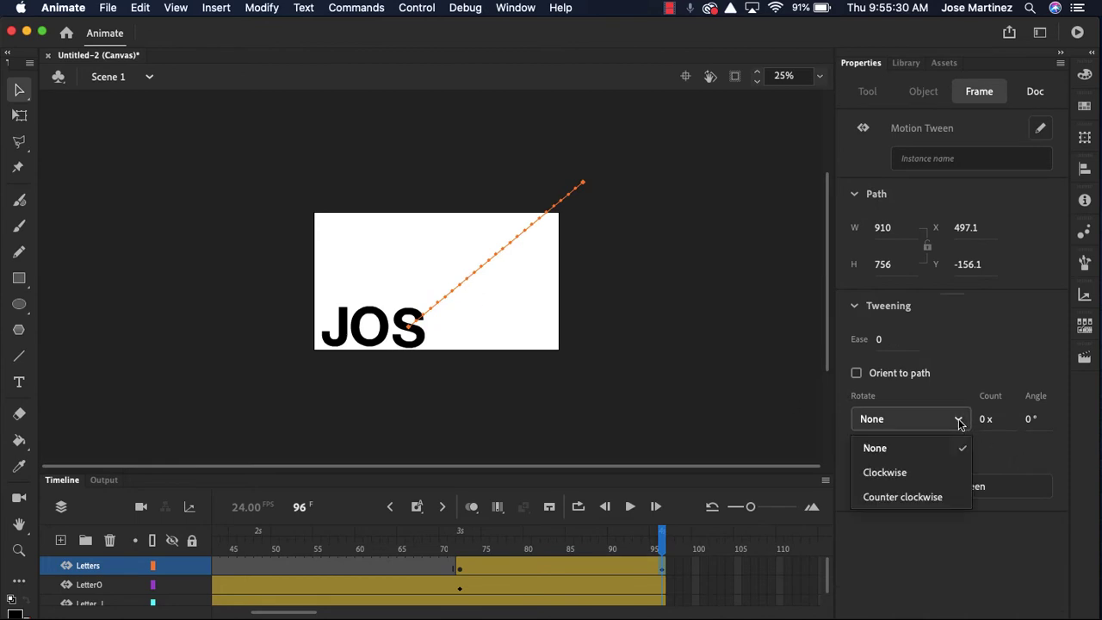
click(929, 473)
click(215, 549)
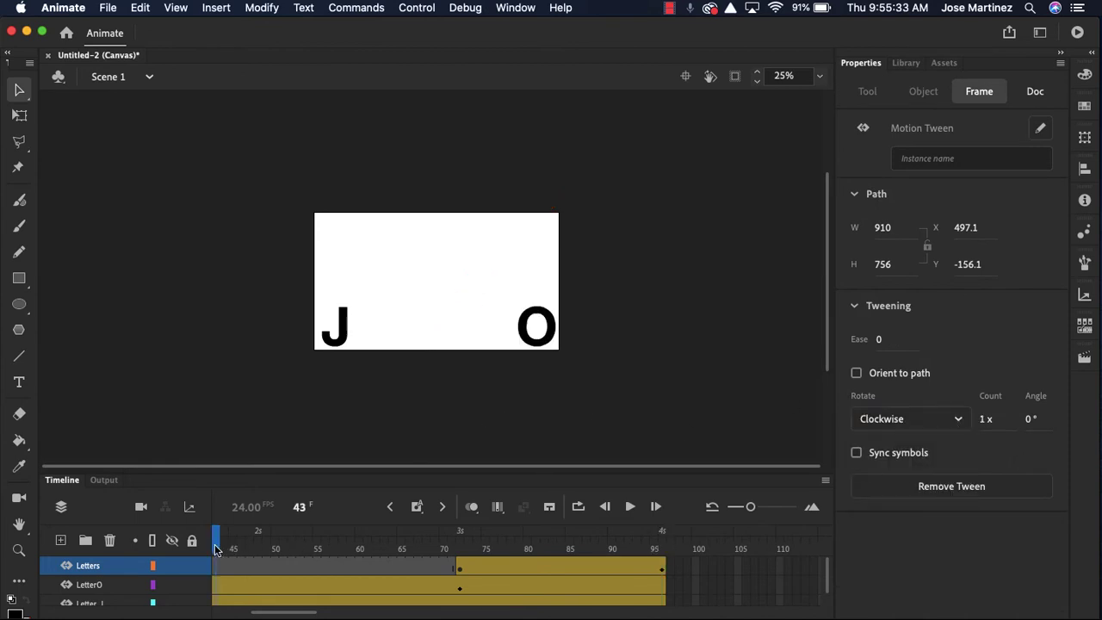
Step: Preview the animation, then add Layer_4 above the Letters layer
key(Return)
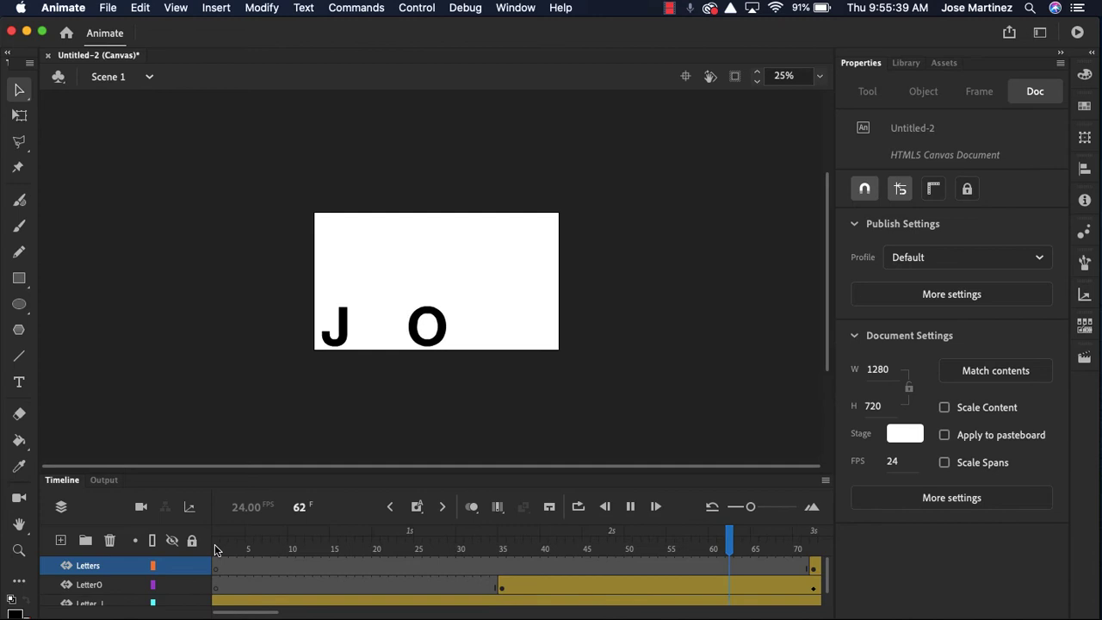
scroll(485, 585, down, 1)
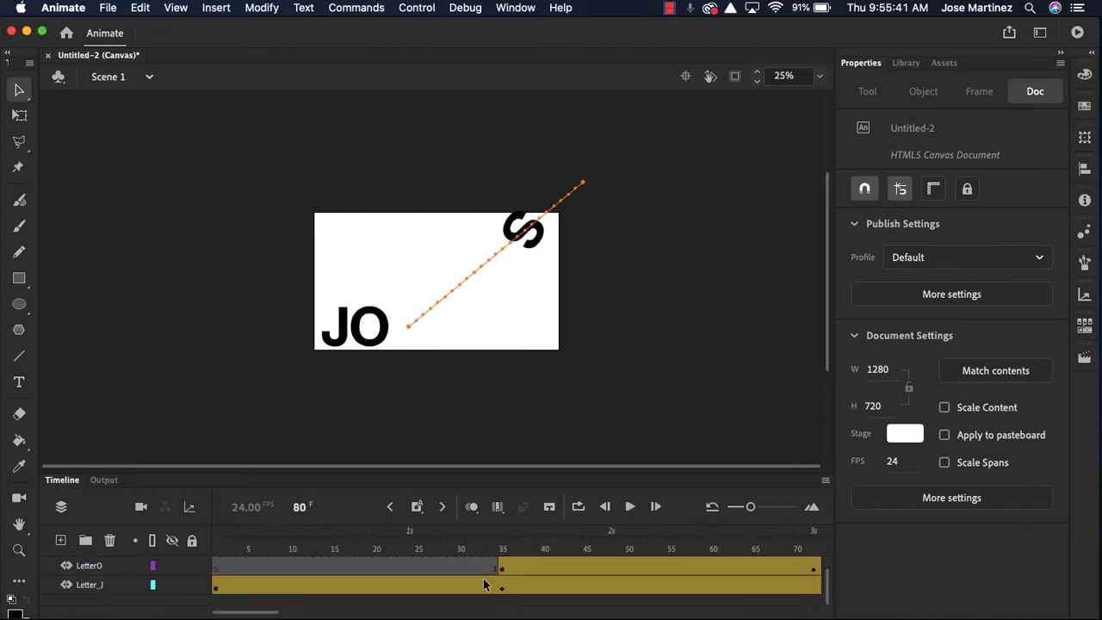
scroll(89, 582, up, 1)
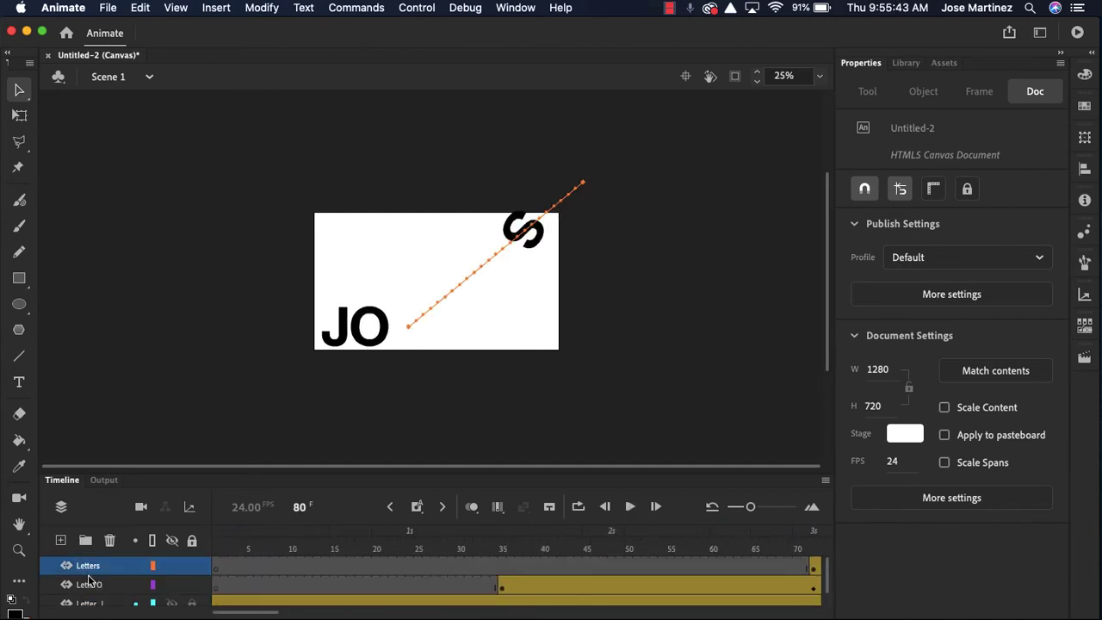
click(60, 540)
scroll(603, 557, right, 2)
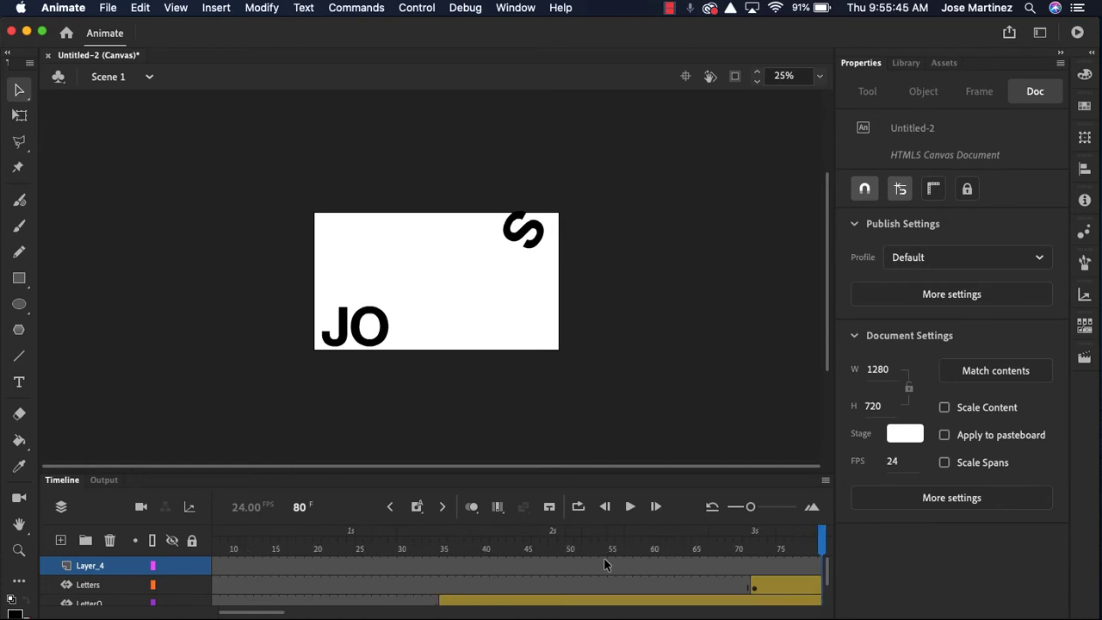
scroll(604, 559, right, 8)
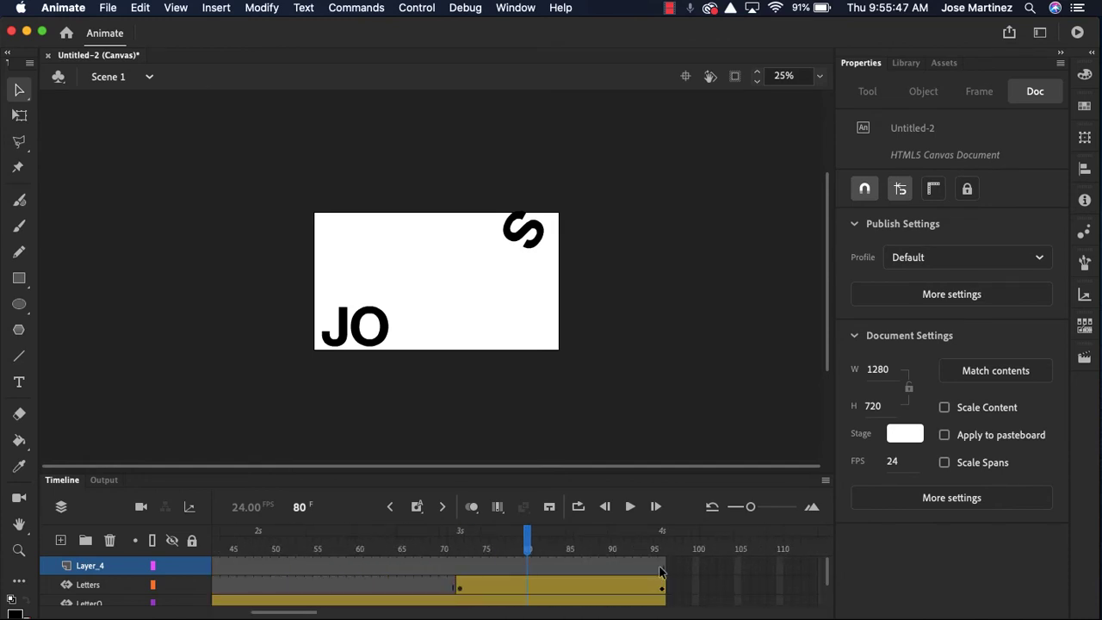
Step: Insert a blank keyframe at frame 96 on Layer_4
click(661, 572)
right_click(661, 572)
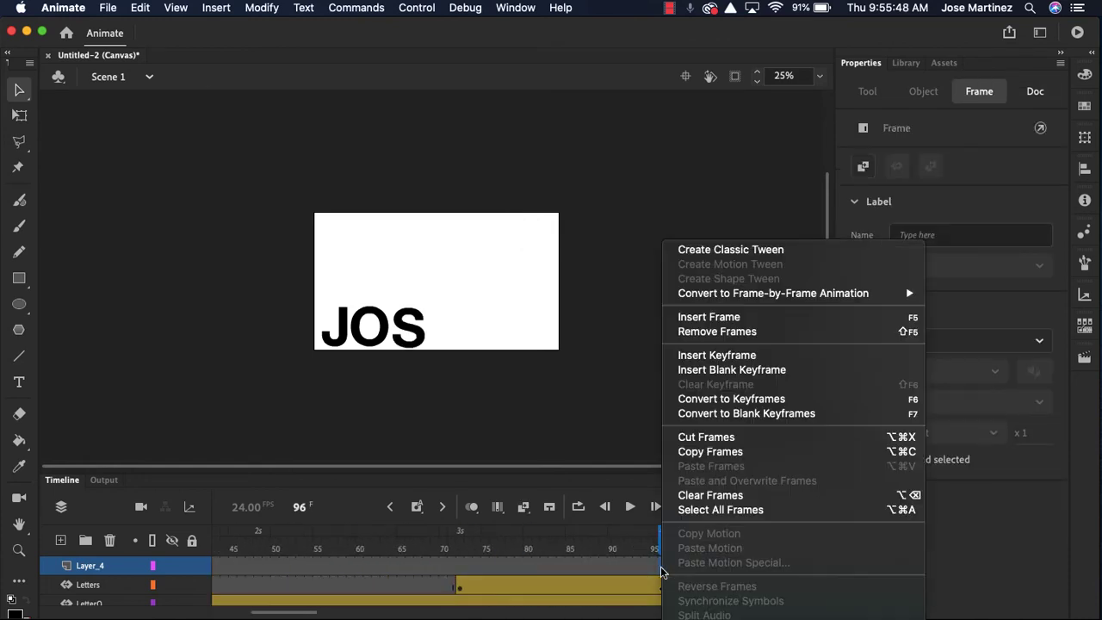
click(760, 371)
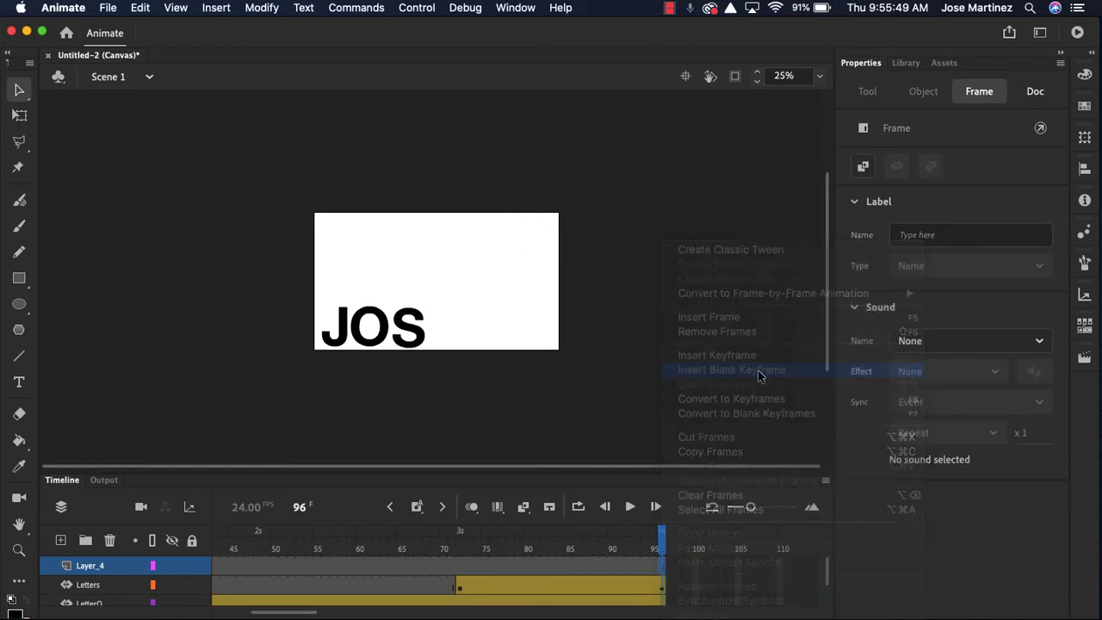
Step: Type a bold E and place it right after JOS to spell JOSE
click(19, 382)
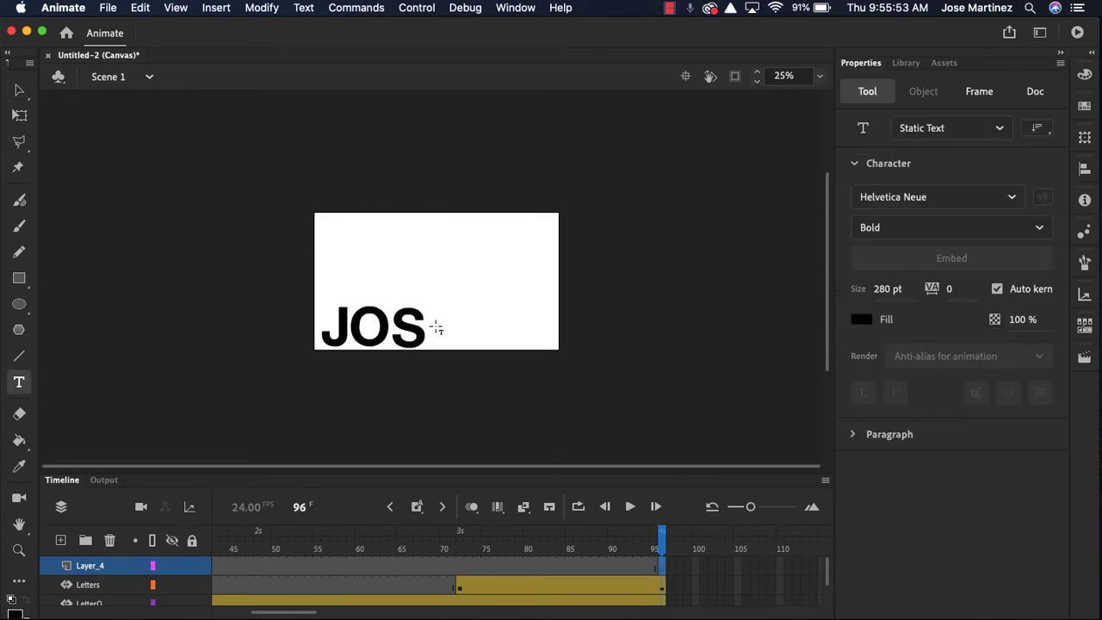
click(436, 327)
text(E)
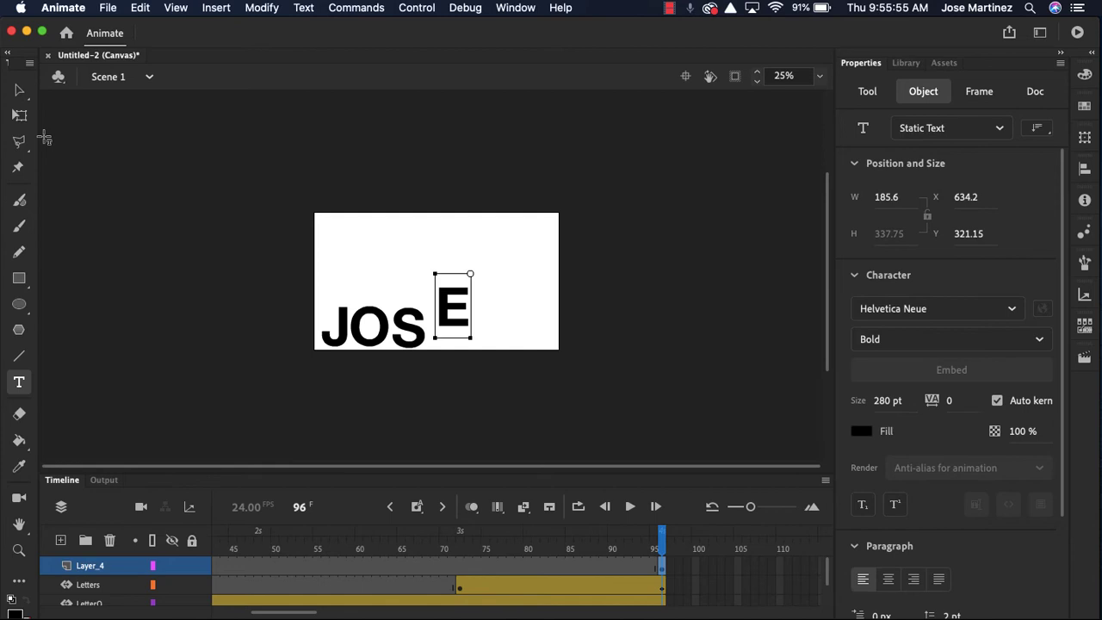
click(19, 90)
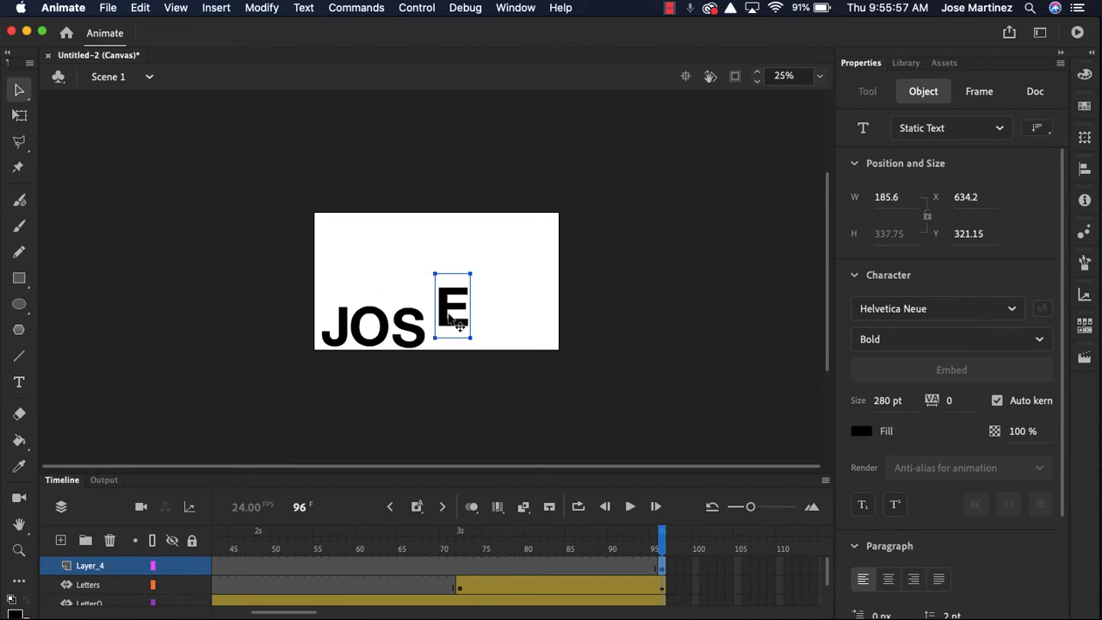
drag(459, 326, 451, 346)
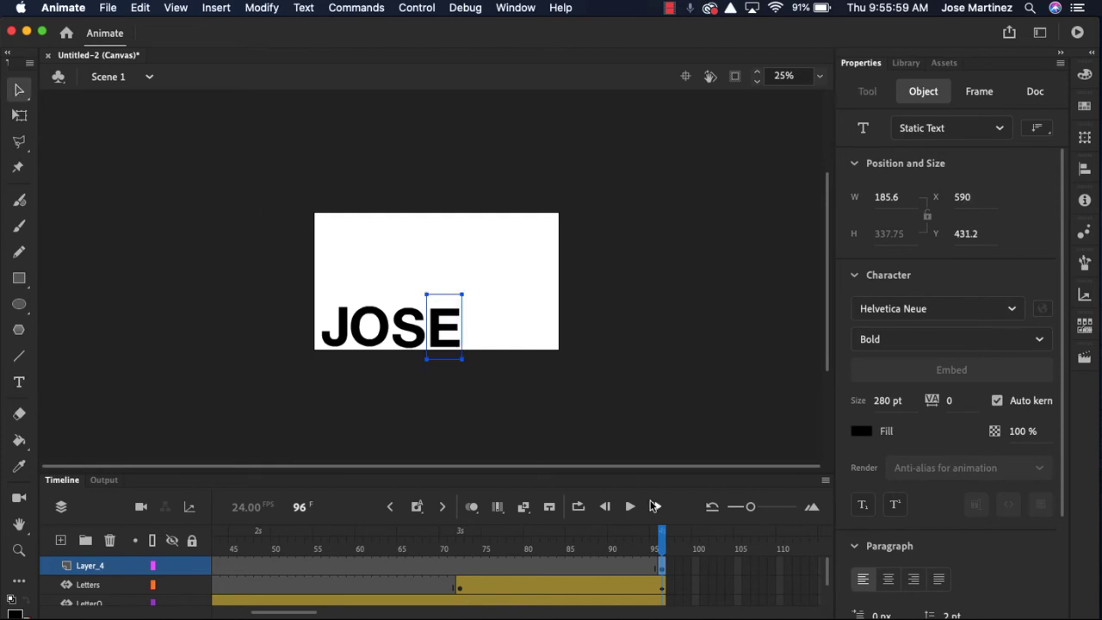
click(691, 560)
click(665, 570)
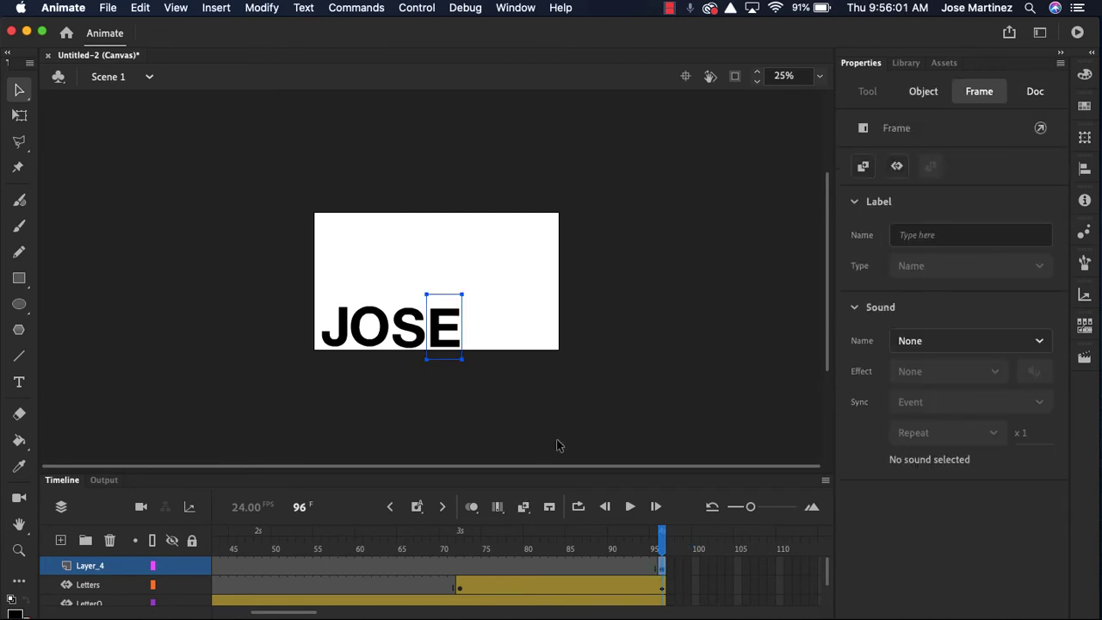
Step: Add a motion tween to the E letter on Layer_4
click(217, 8)
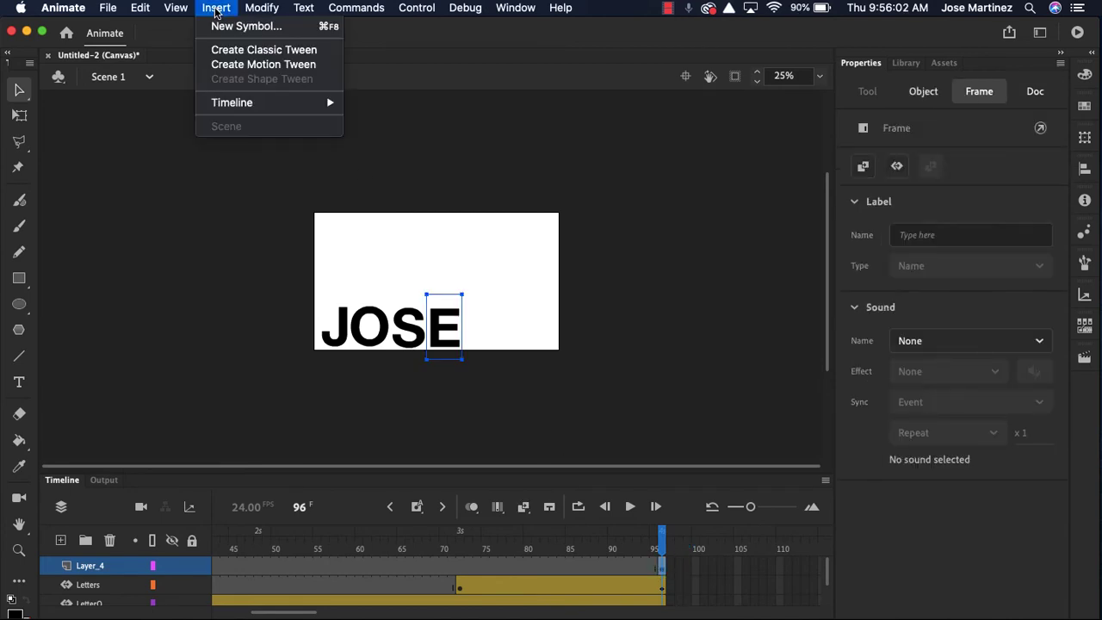
click(222, 65)
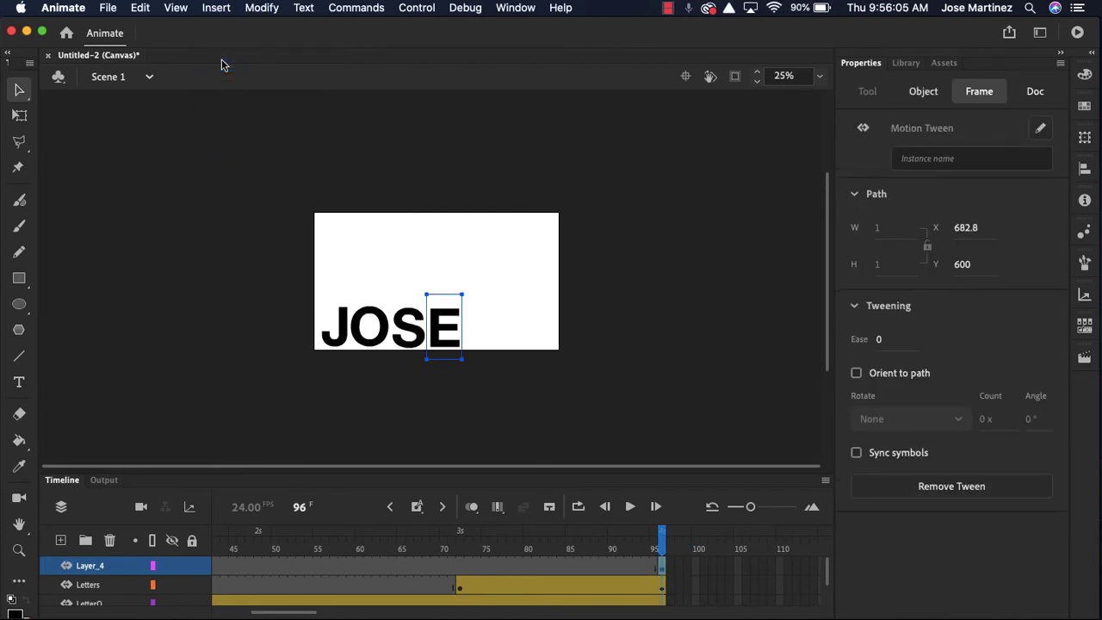
click(215, 10)
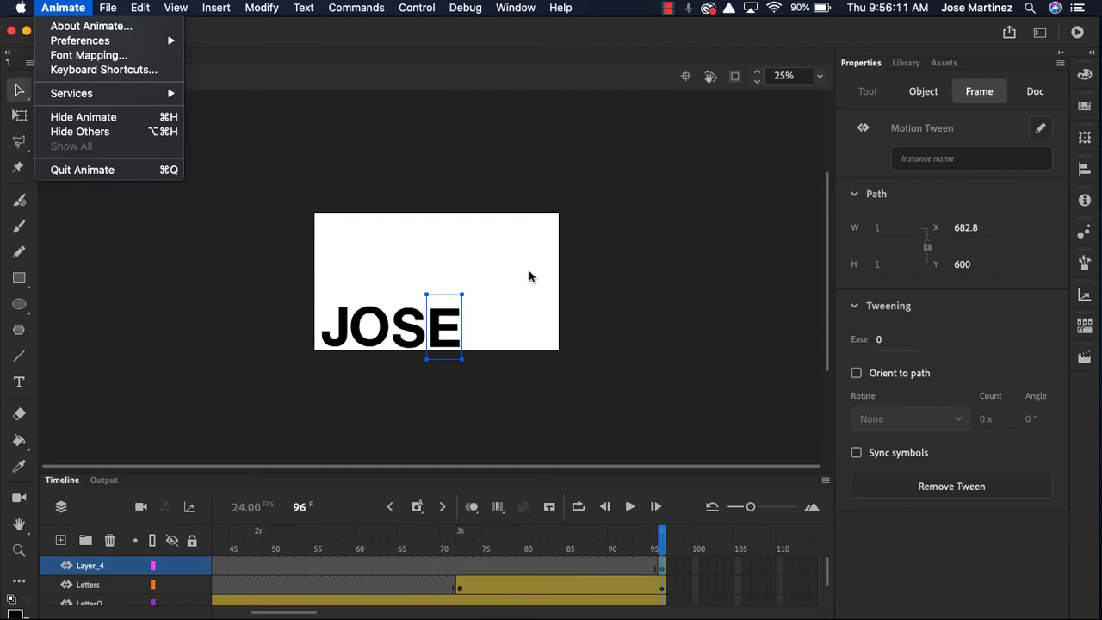
click(652, 319)
Step: Extend the E's motion tween on Layer_4 to frame 120 with Insert Frame
click(715, 587)
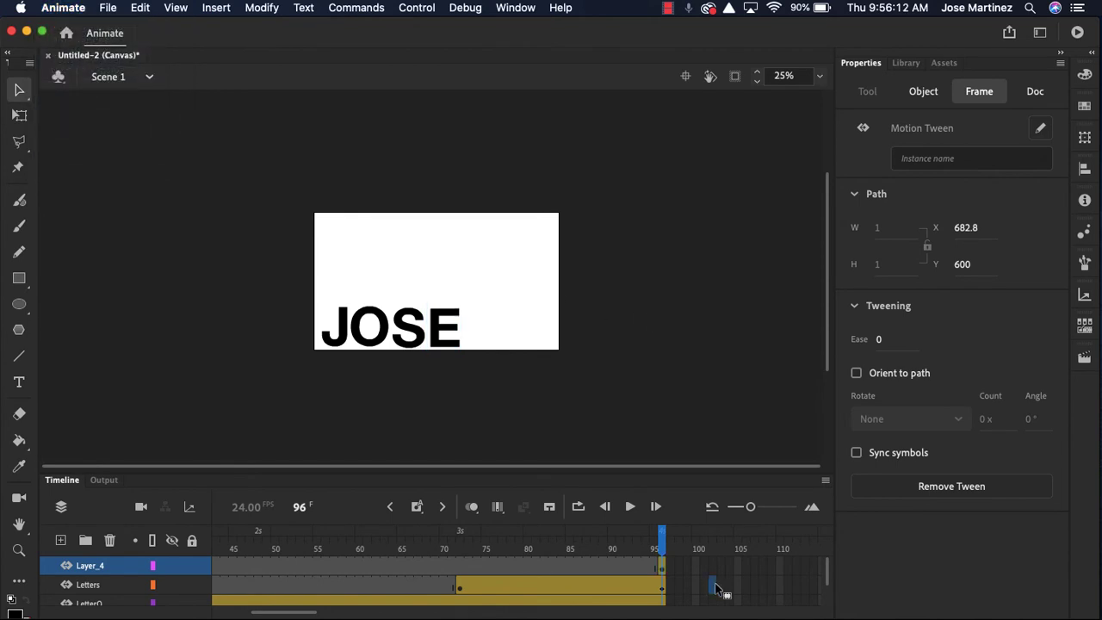
click(665, 569)
scroll(714, 575, right, 5)
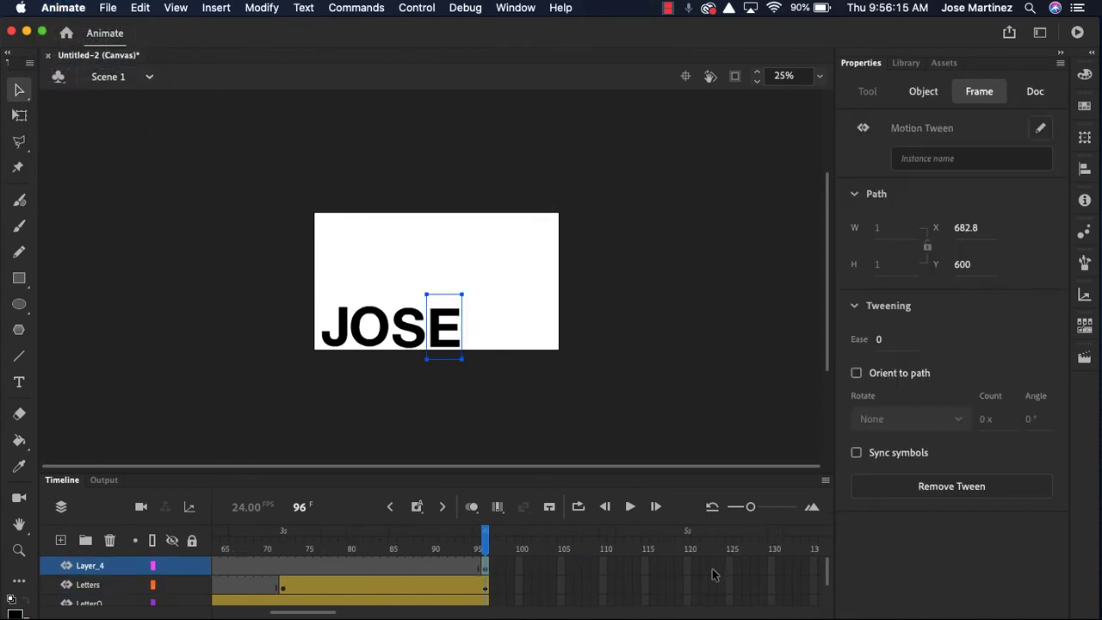
click(689, 568)
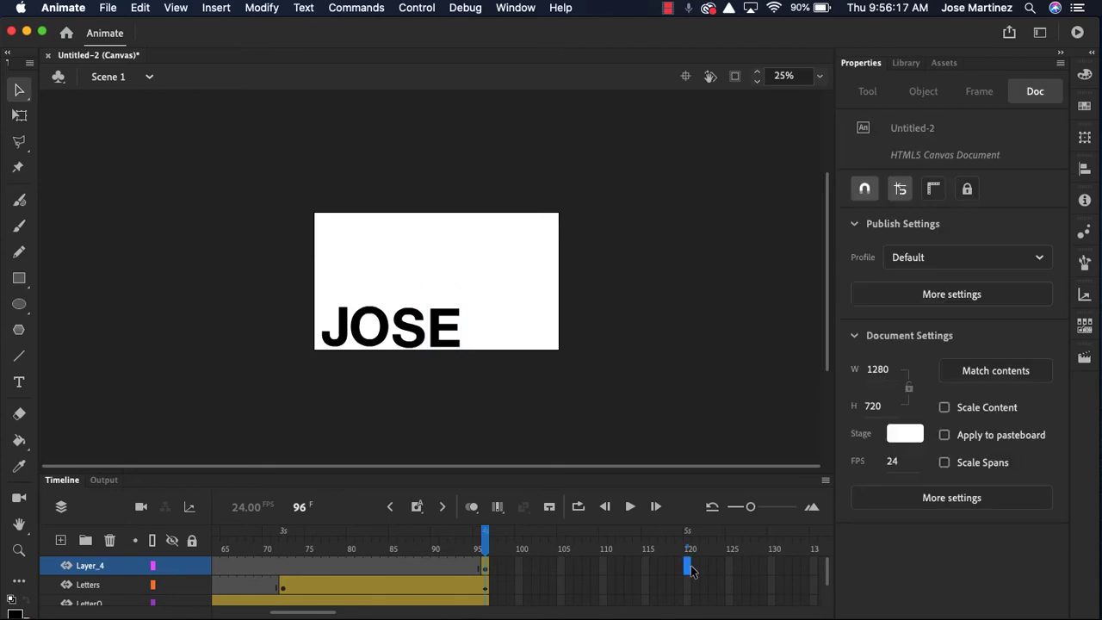
right_click(692, 571)
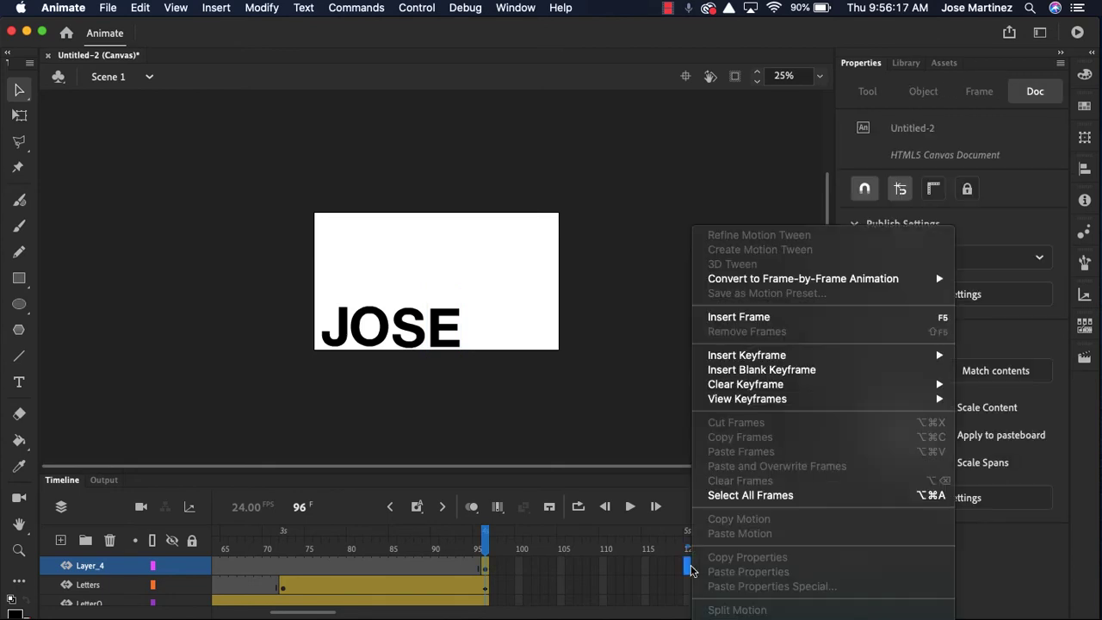
click(776, 321)
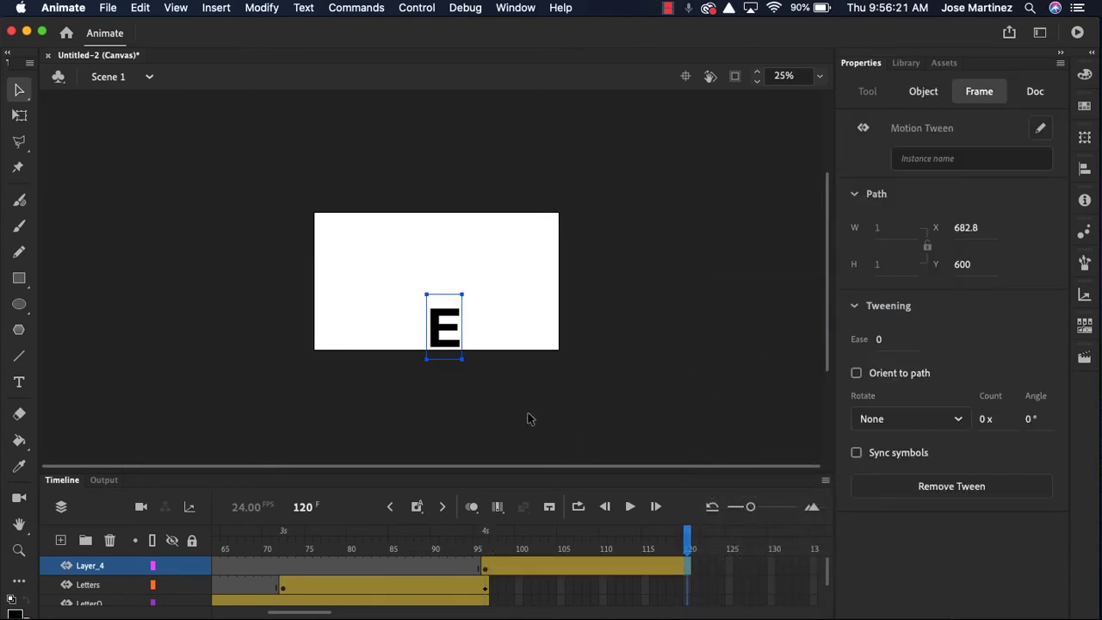
Step: Convert the E at frame 96 into a movie clip symbol named Symbol 1
click(487, 569)
click(261, 8)
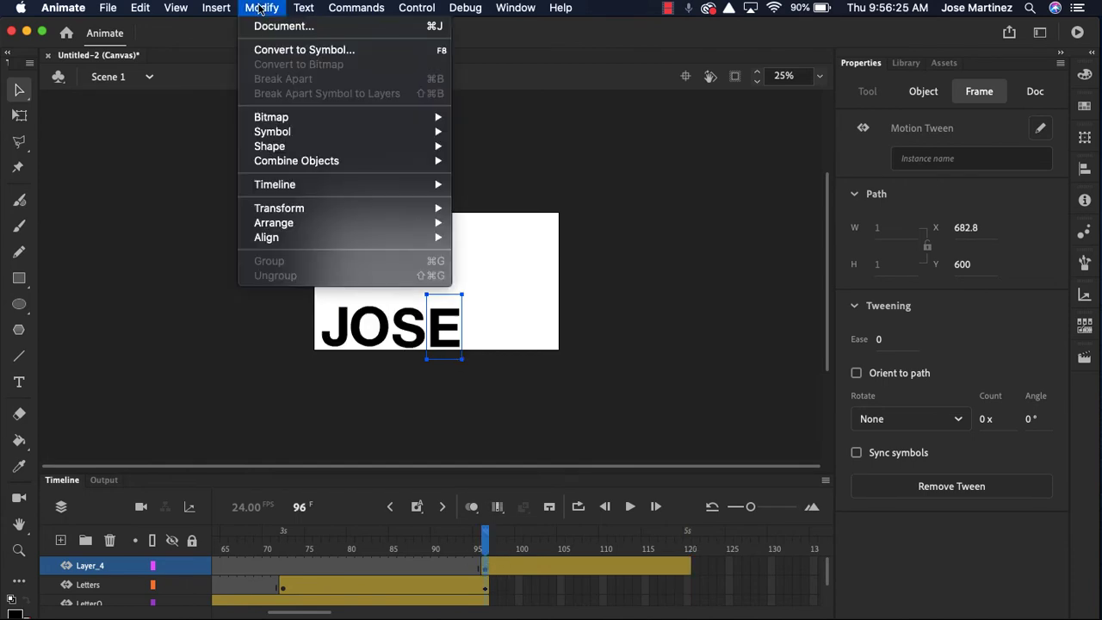
click(267, 45)
click(656, 93)
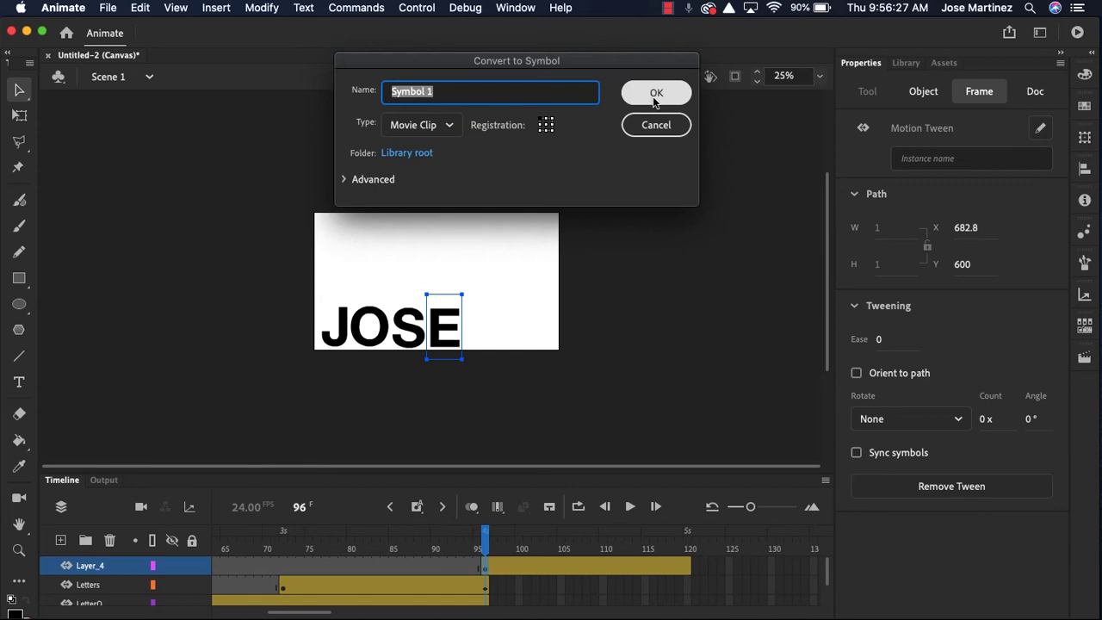
click(689, 569)
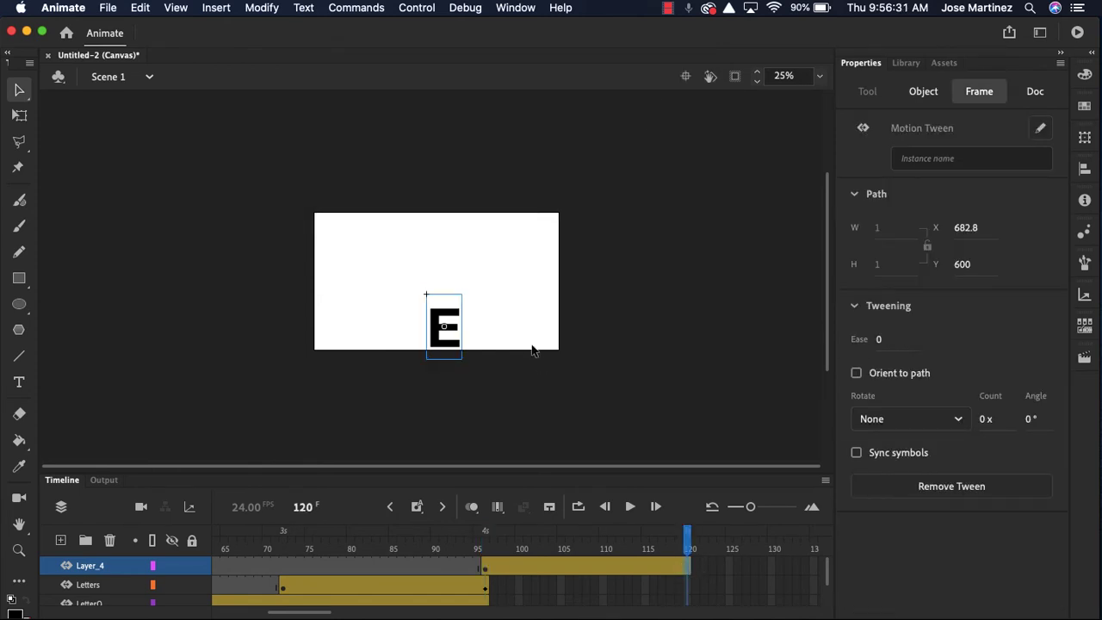
Step: Nudge the E to create a keyframe at frame 120 and choose the Alpha colour effect
key(Right)
key(Right)
key(Right)
click(457, 319)
click(945, 411)
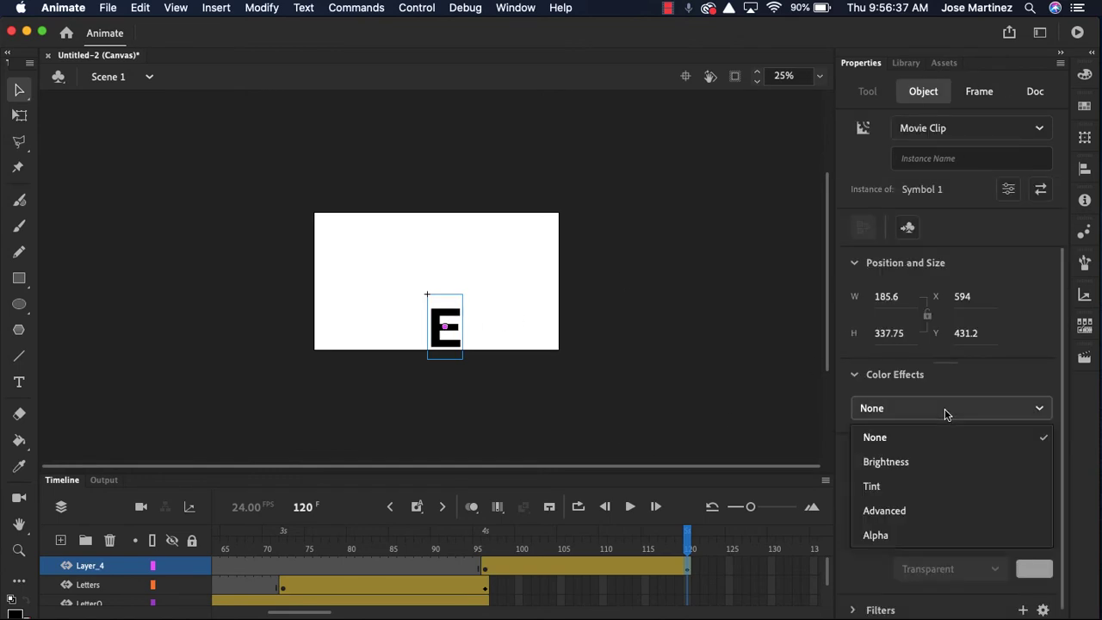
click(910, 534)
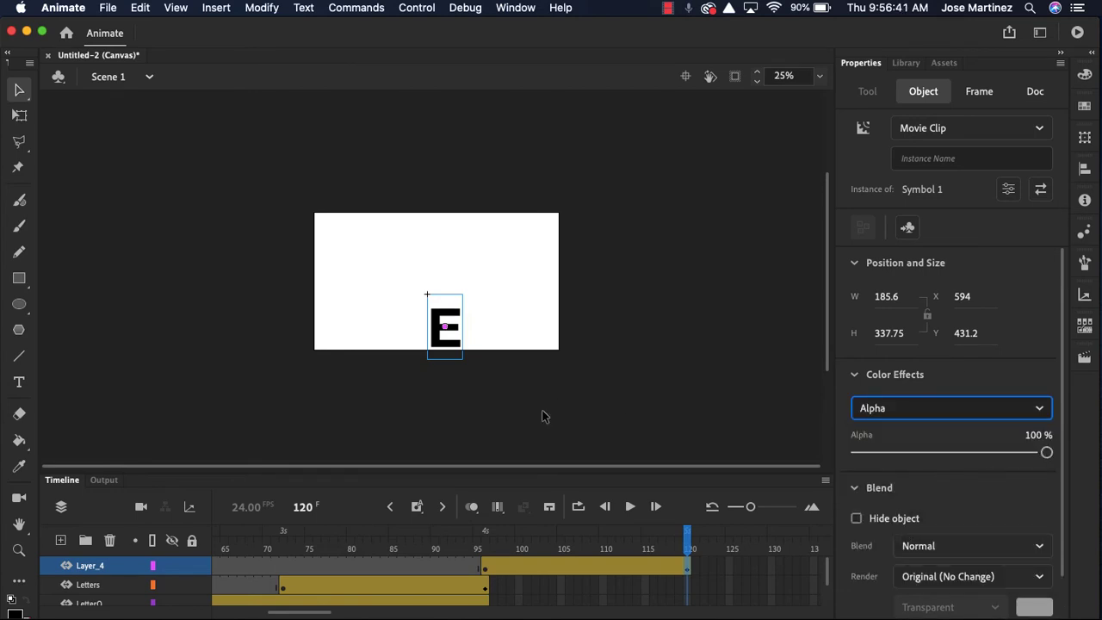
Step: Set the E's alpha to 0% at frame 96 and play back the fade
click(487, 575)
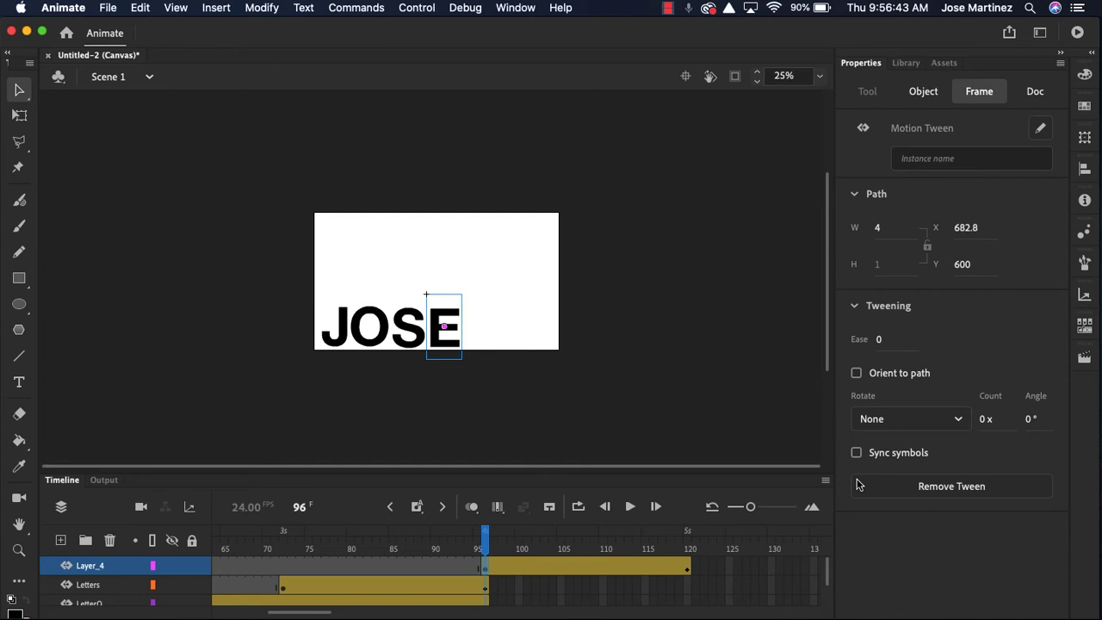
click(436, 321)
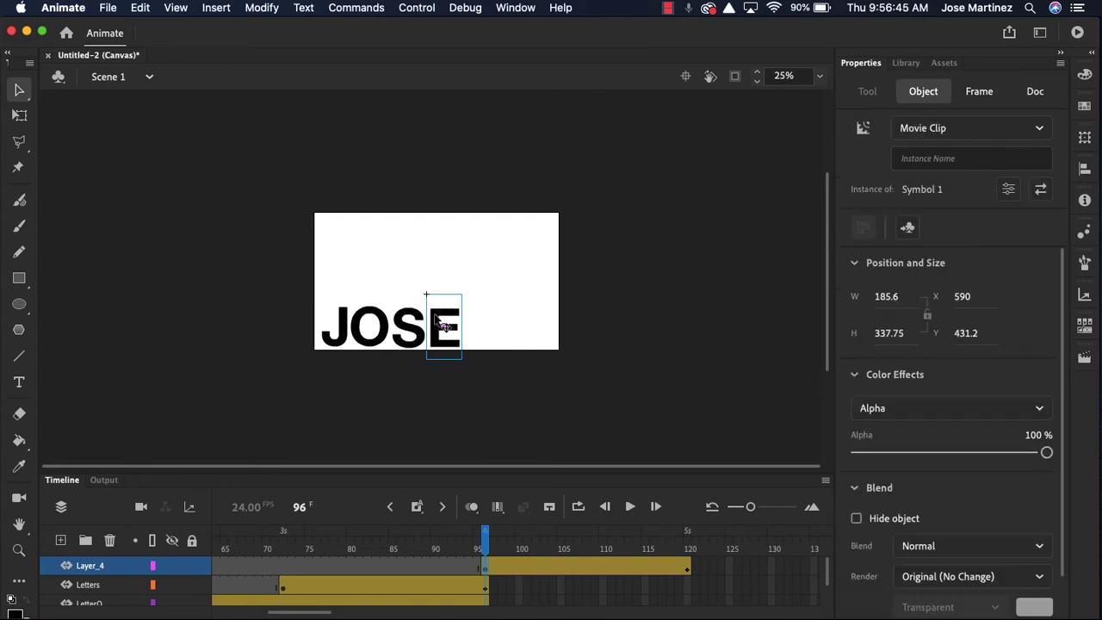
click(983, 413)
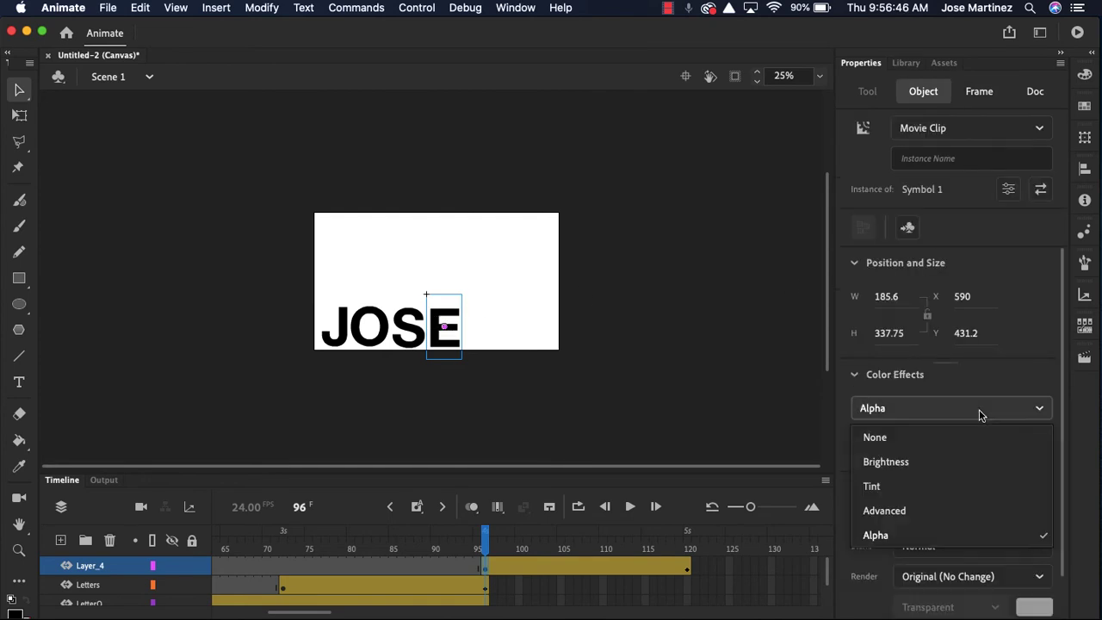
click(919, 543)
drag(1044, 453, 845, 454)
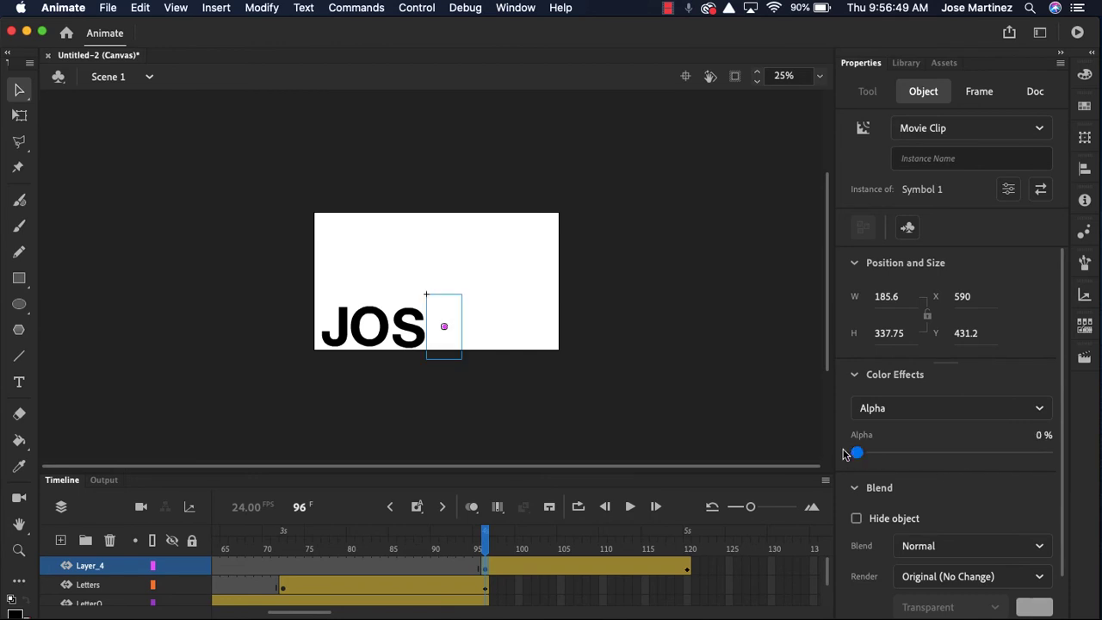
click(485, 548)
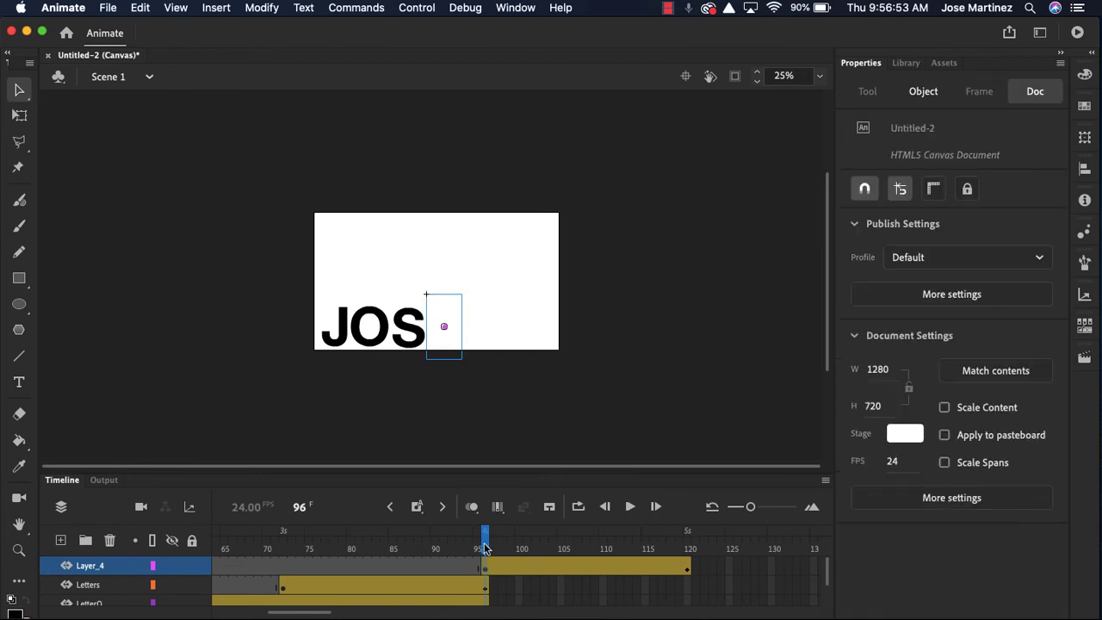
key(Return)
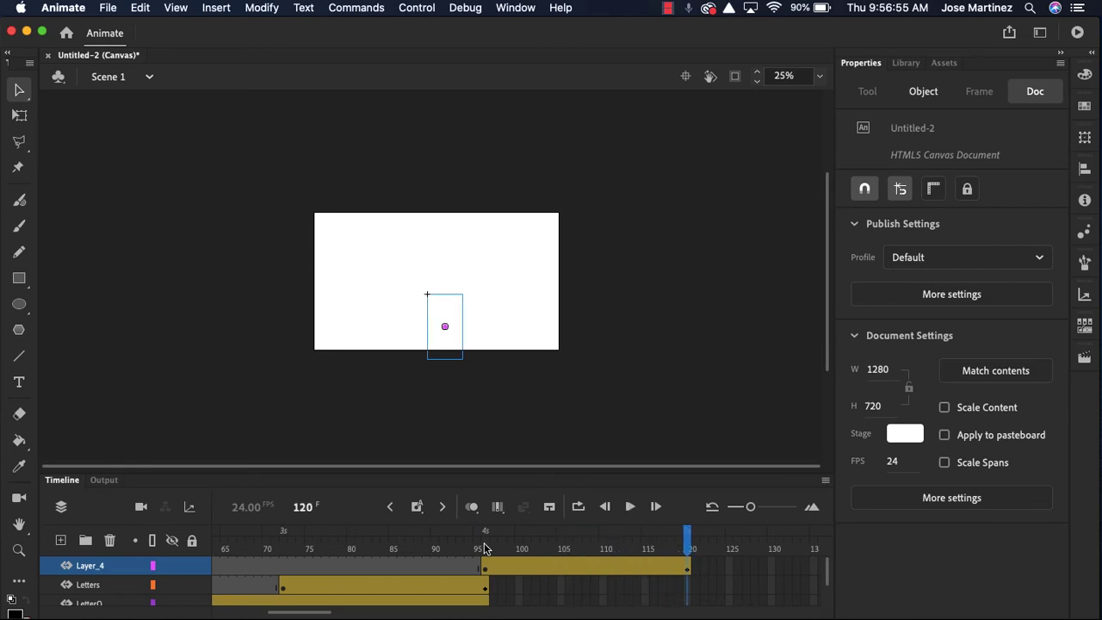
Step: Raise the E's alpha to 100% at frame 120, then replay the fade from frame 96
click(689, 571)
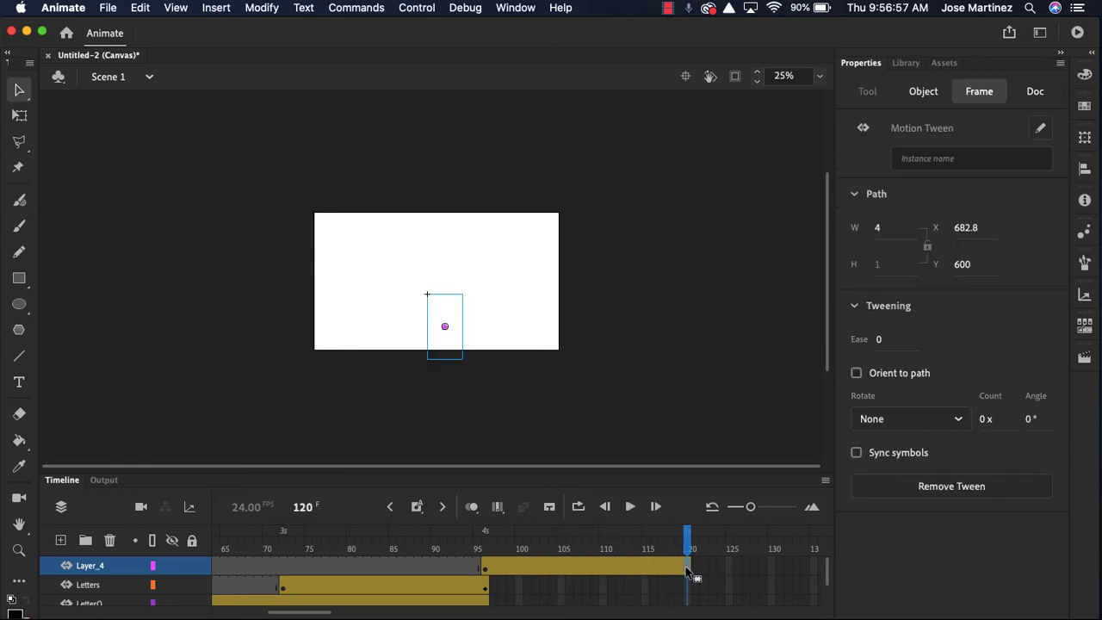
click(452, 349)
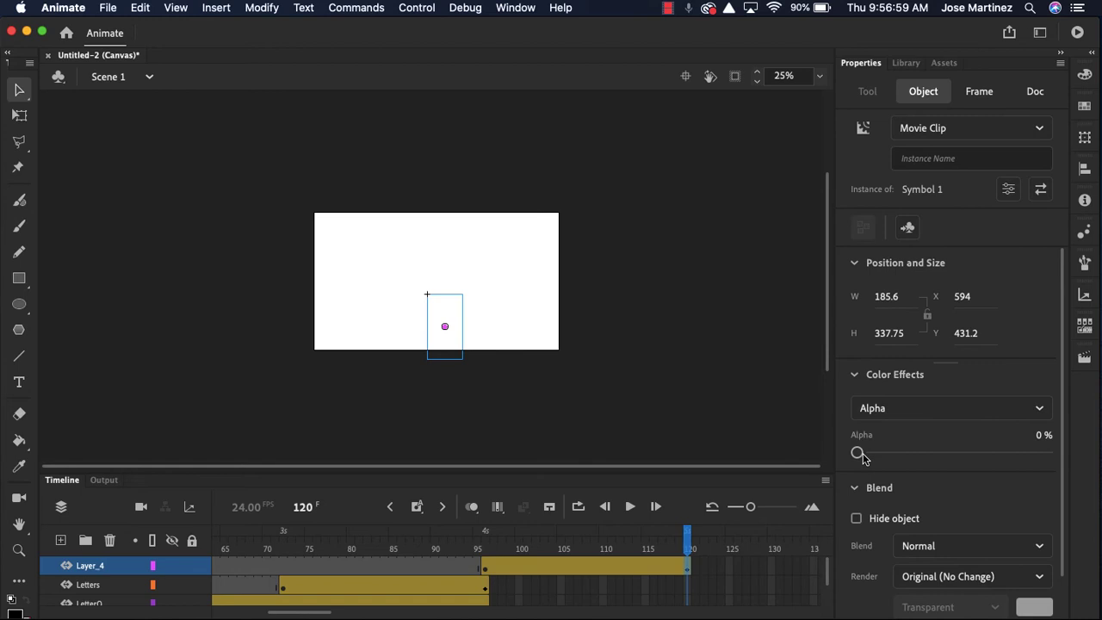
drag(852, 452, 891, 452)
drag(1011, 440, 1100, 441)
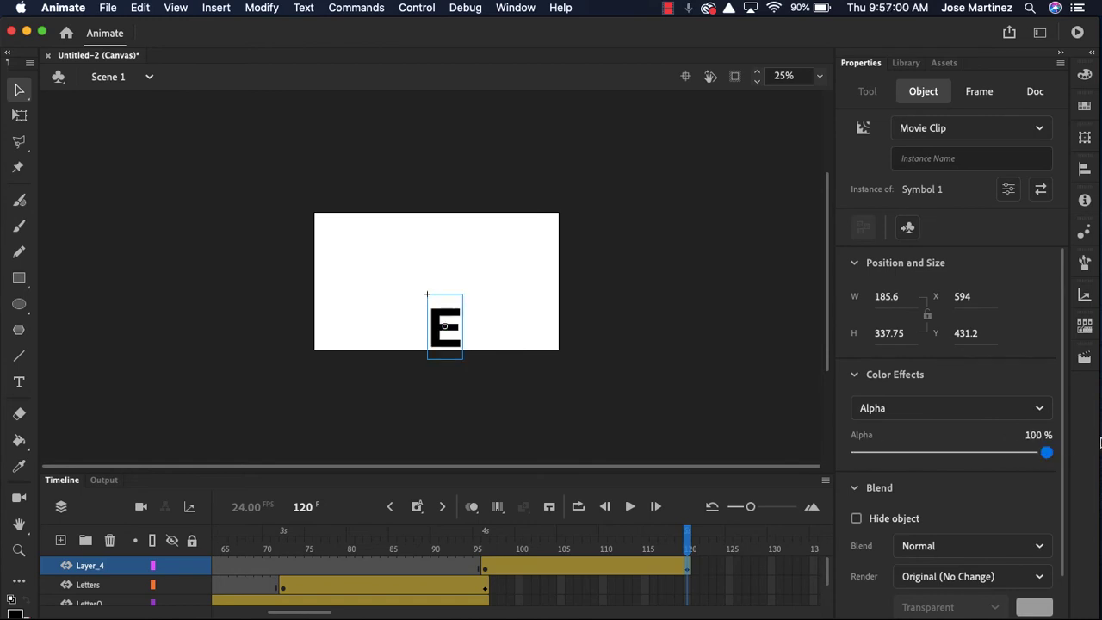
click(486, 566)
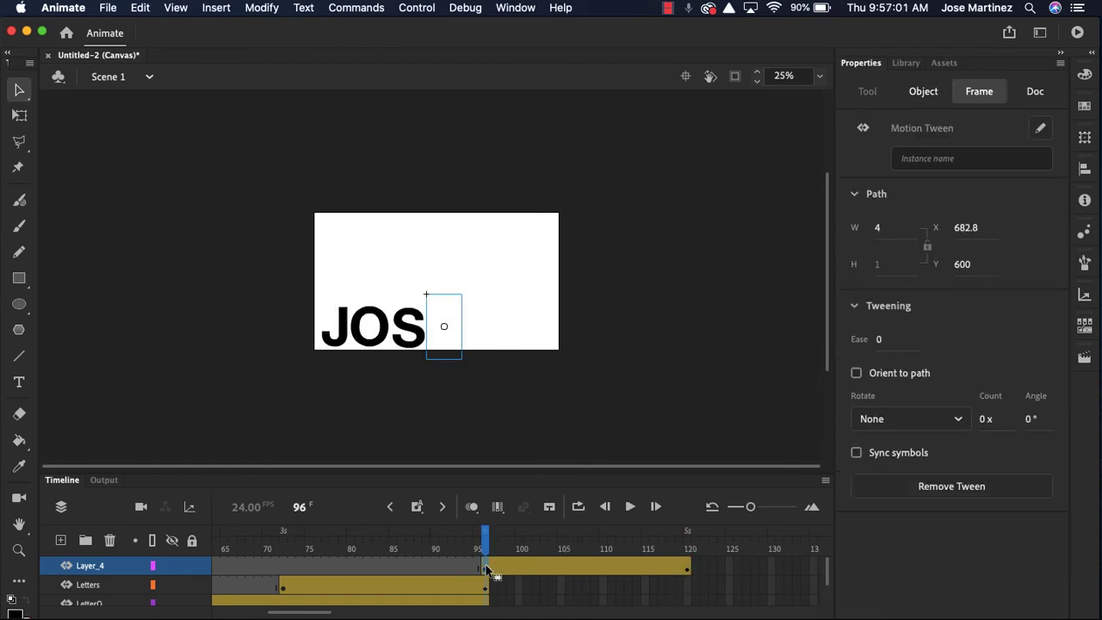
click(437, 351)
key(Return)
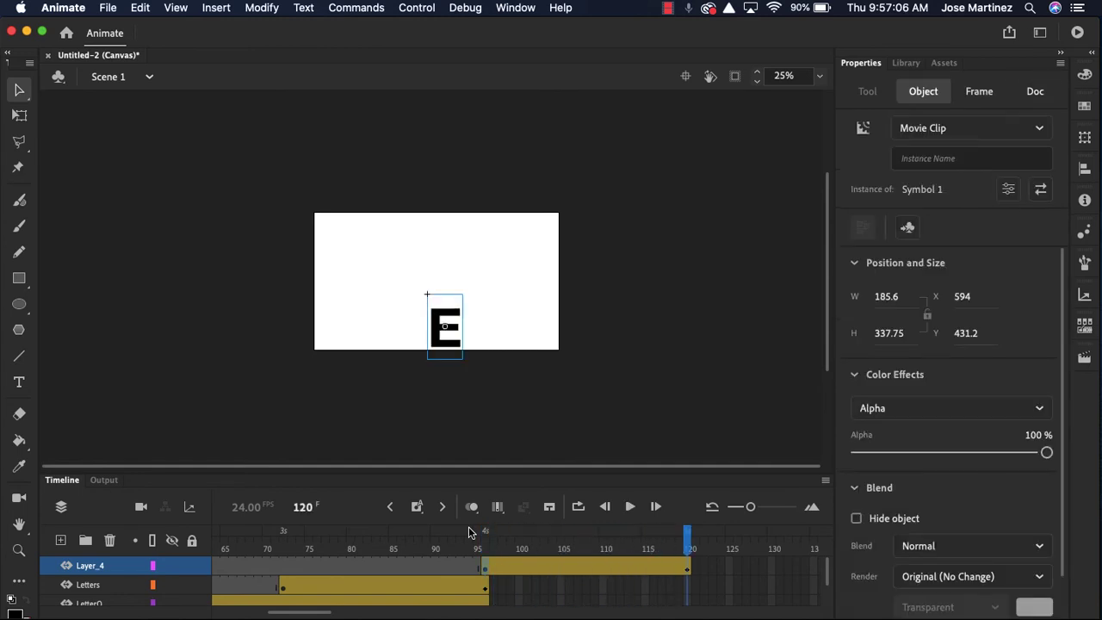
Step: Extend the L, LetterO and Letters layers to frame 120 with Insert Frame
scroll(696, 586, down, 1)
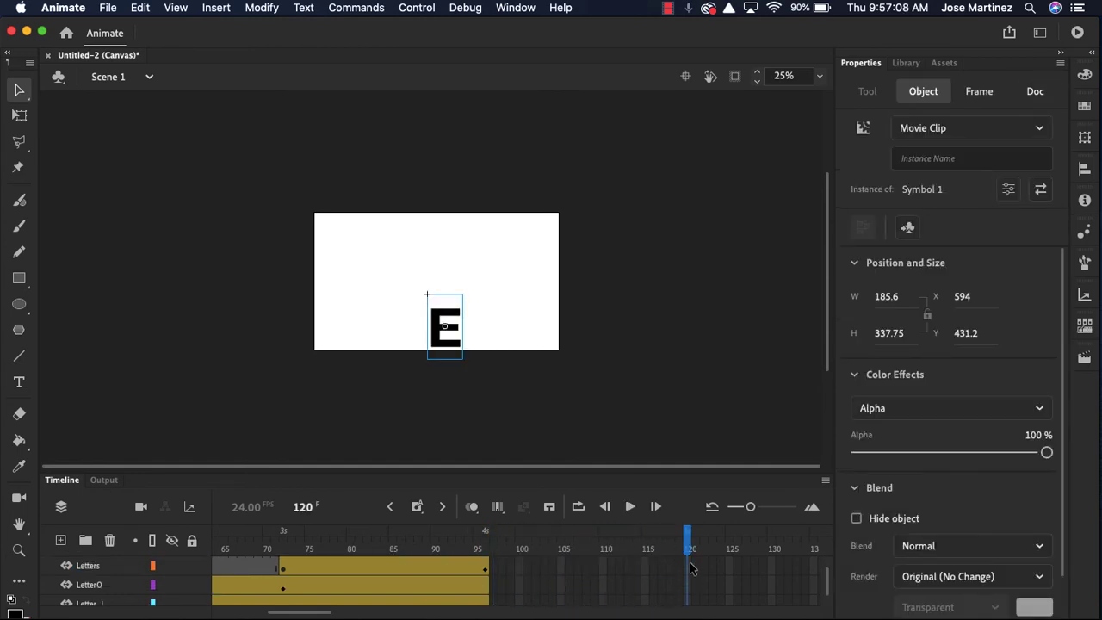
click(691, 568)
click(689, 601)
right_click(686, 601)
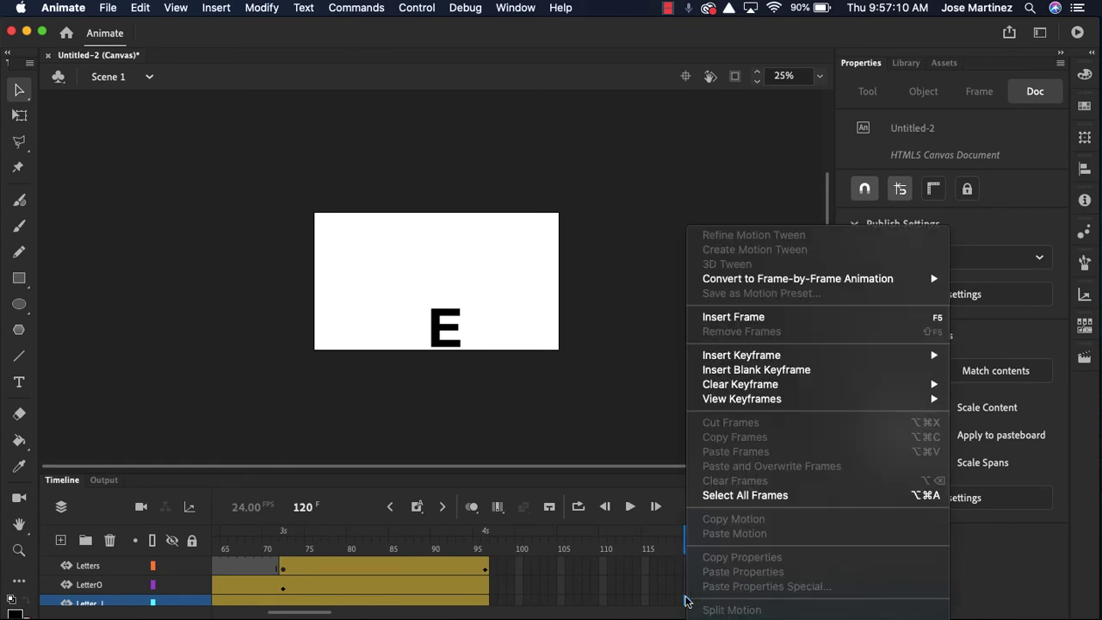
click(737, 317)
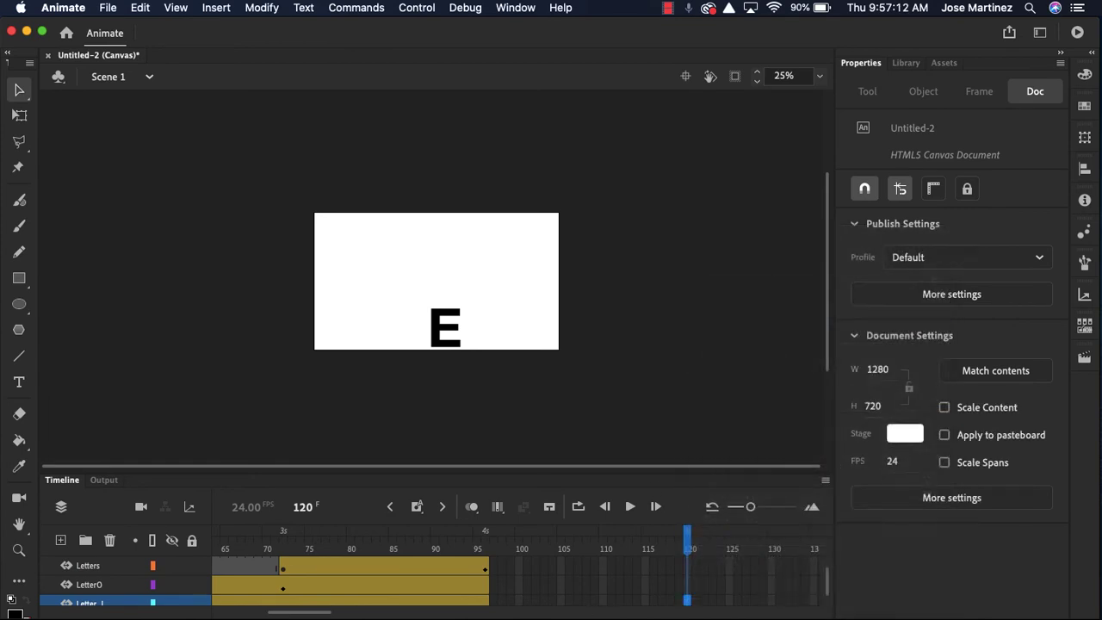
right_click(688, 585)
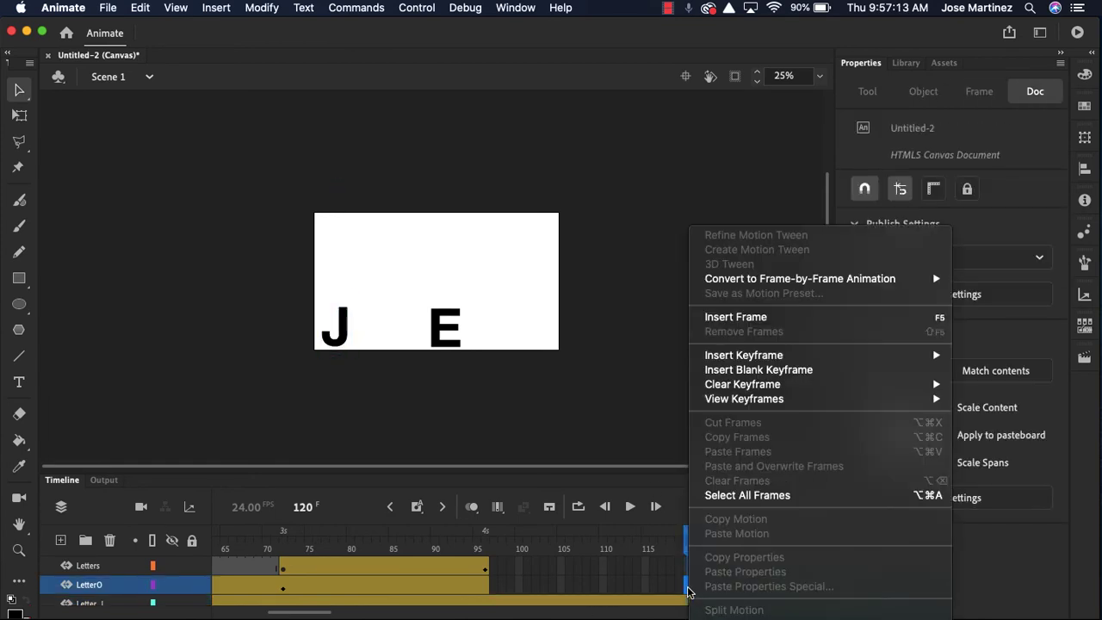
click(776, 325)
click(690, 568)
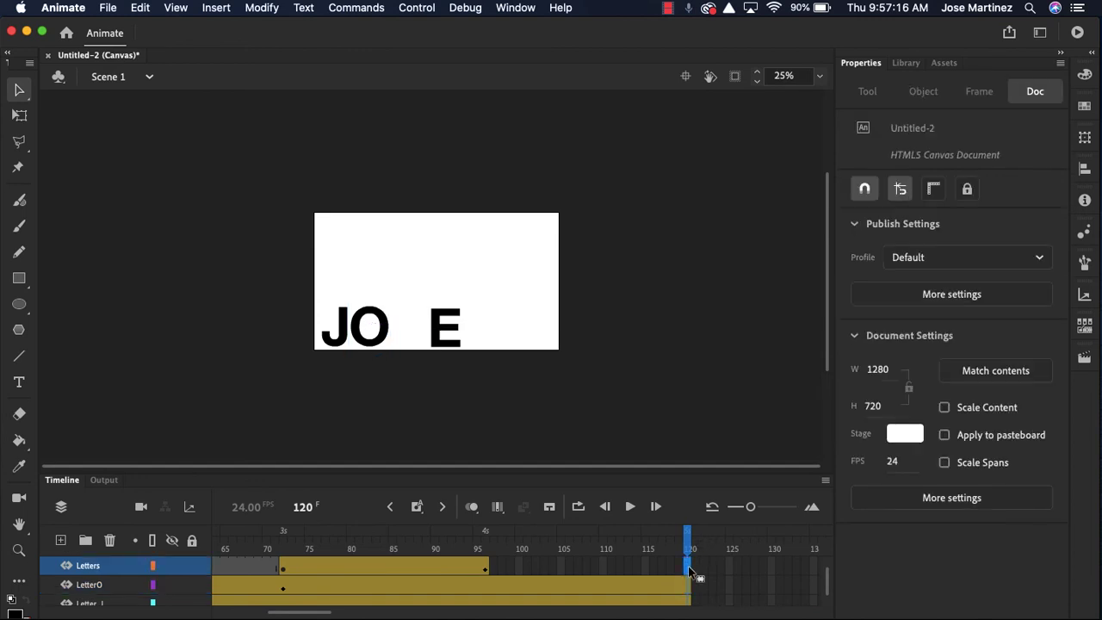
right_click(690, 571)
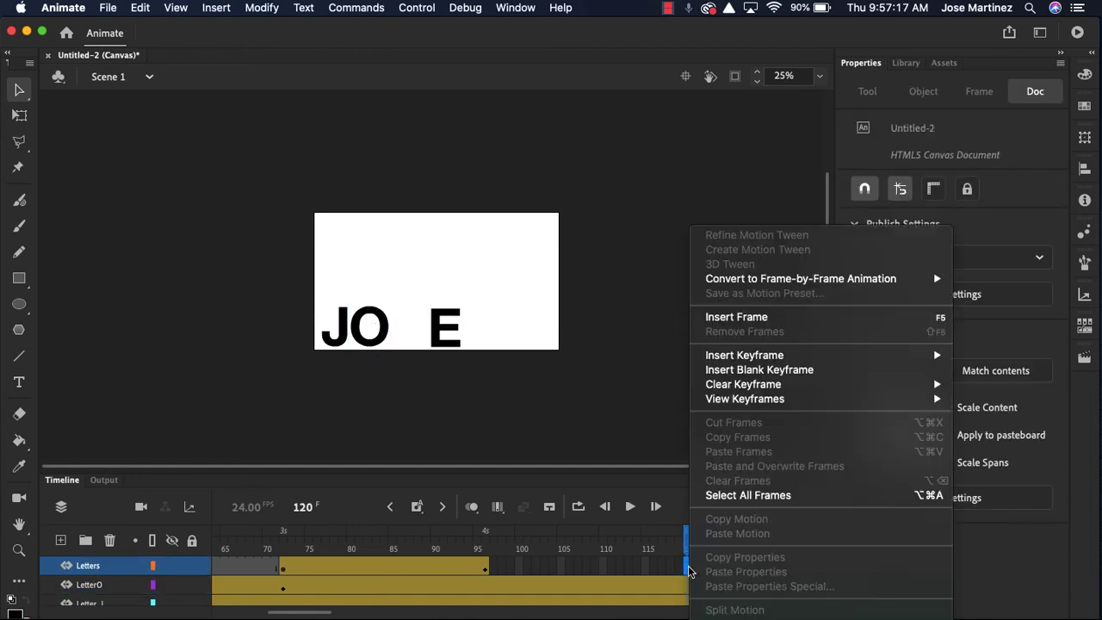
click(761, 325)
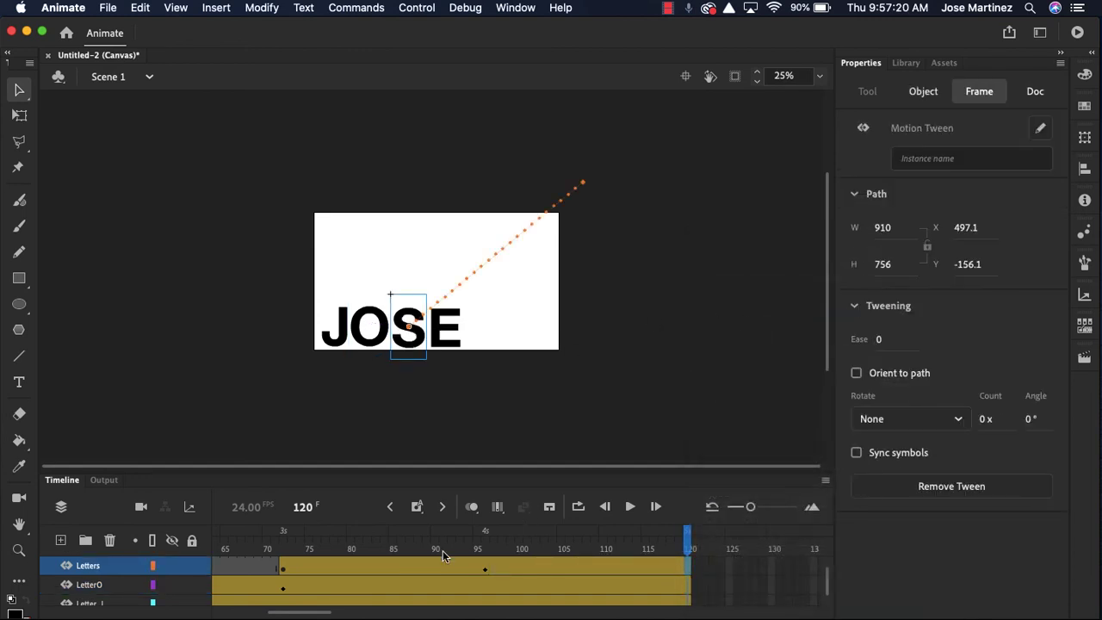
Step: Play the whole animation from frame 1 to check it
scroll(414, 555, left, 5)
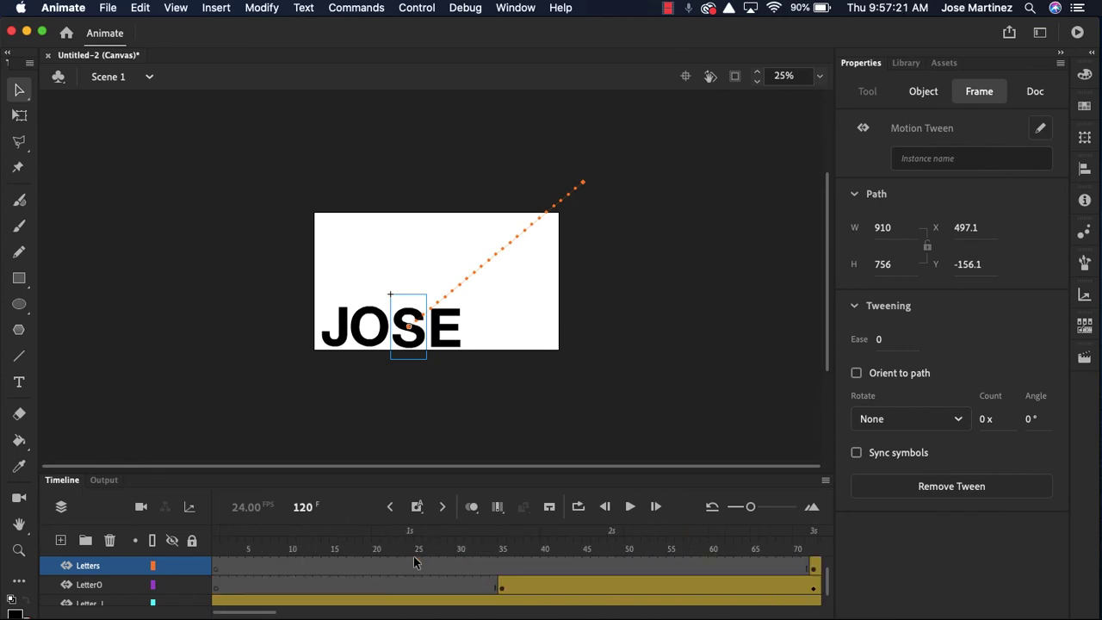
click(215, 553)
key(Return)
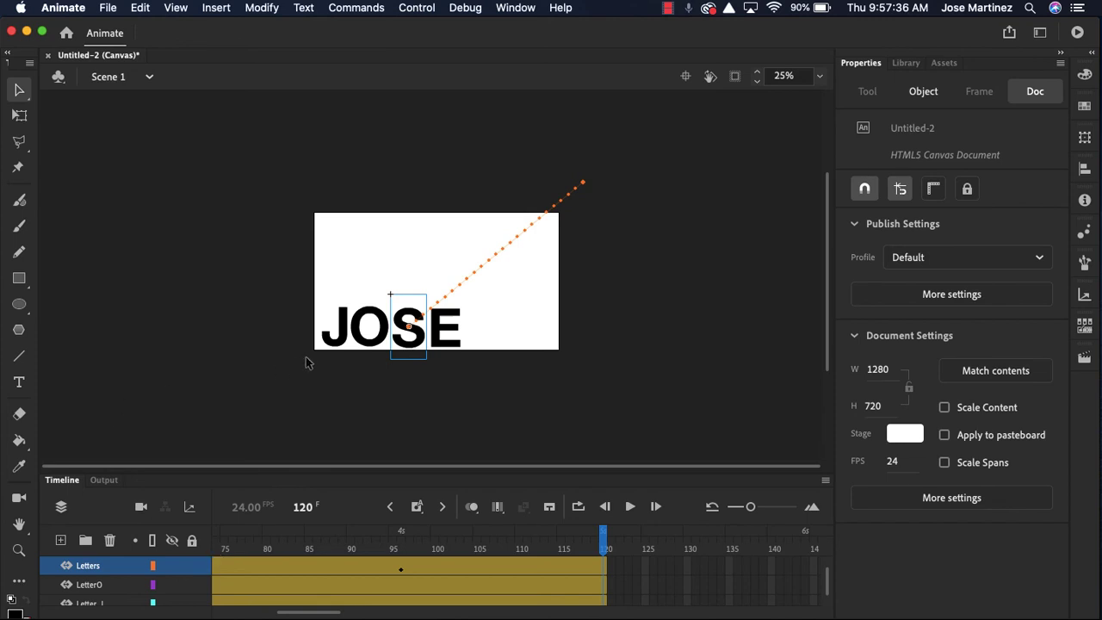
Step: Marquee-select all four JOSE letters and copy them
drag(333, 308, 423, 342)
key(super+z)
click(481, 295)
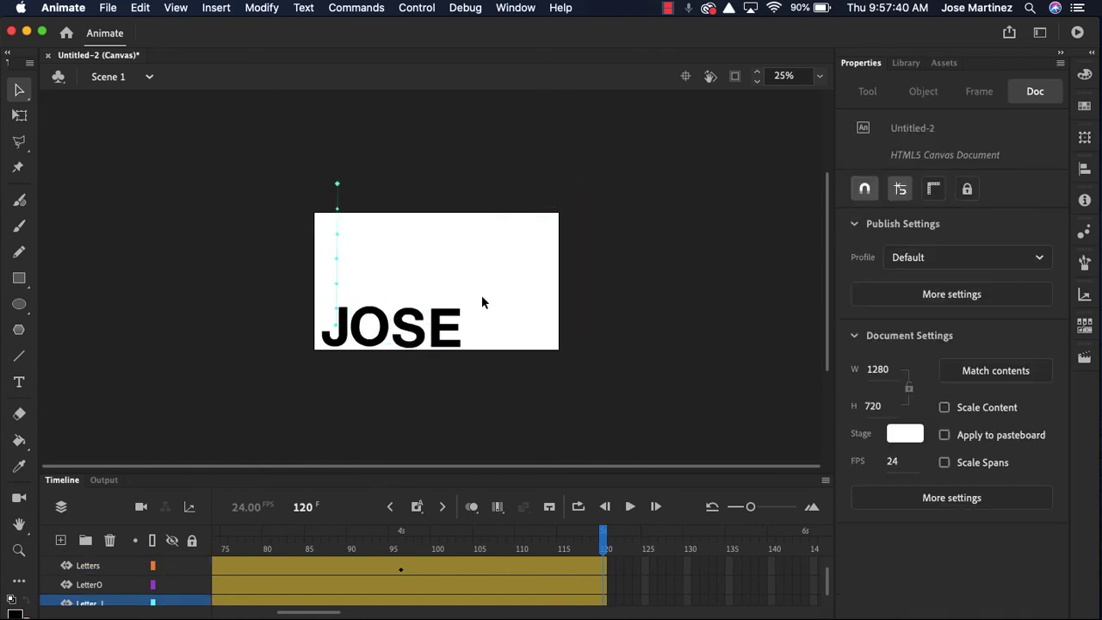
drag(482, 295, 315, 365)
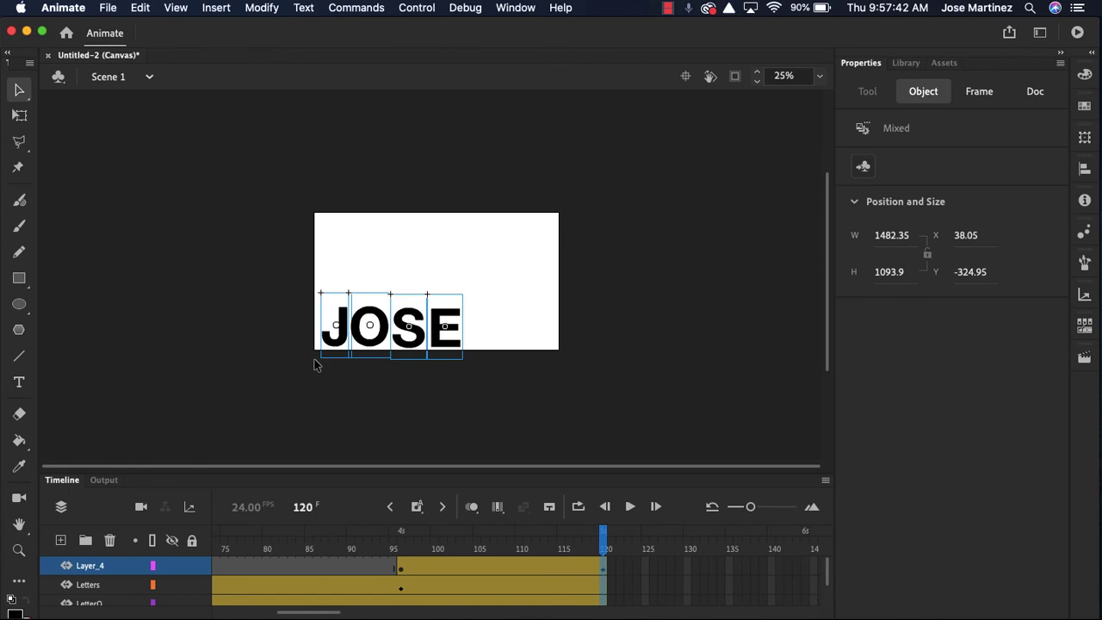
click(138, 7)
click(155, 78)
Step: Add Layer_5 with a blank keyframe at frame 121 and paste the letters in place
click(60, 540)
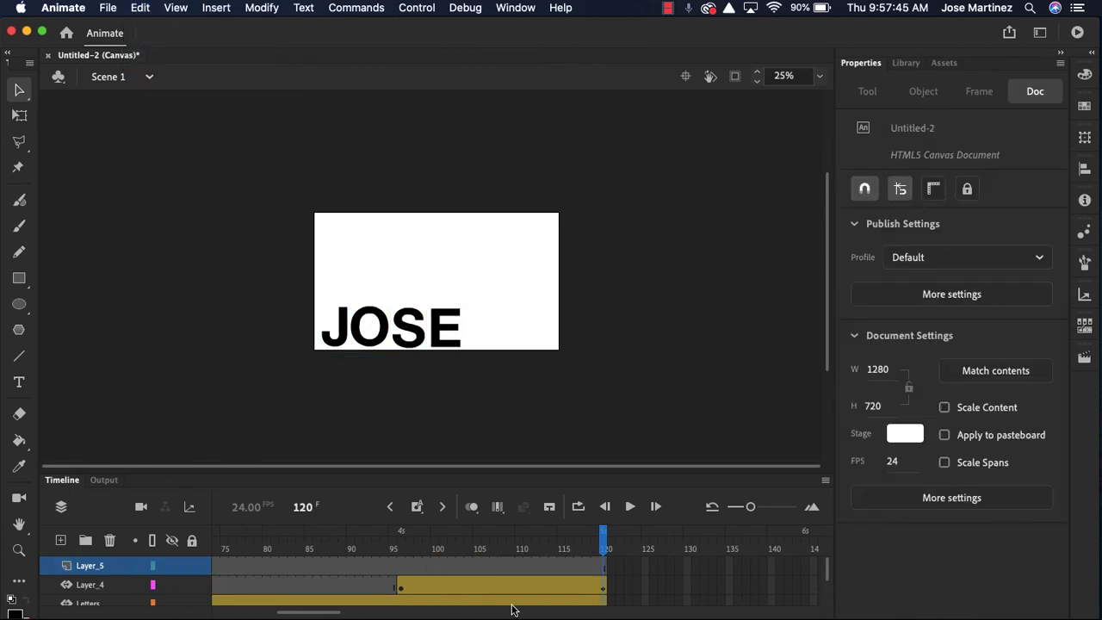
click(611, 566)
right_click(610, 568)
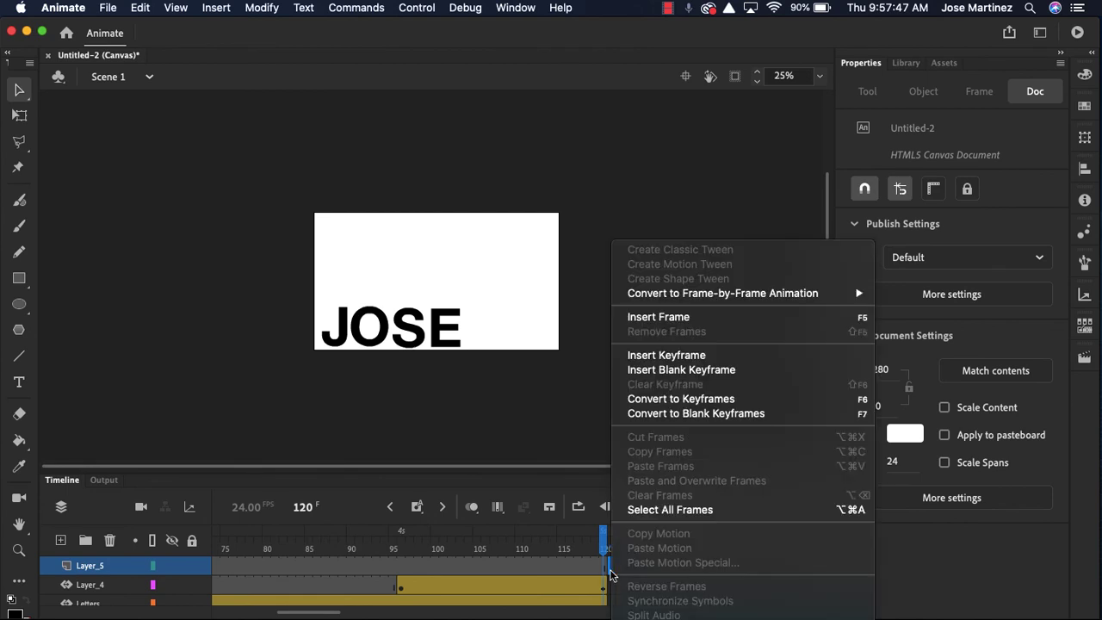
click(708, 372)
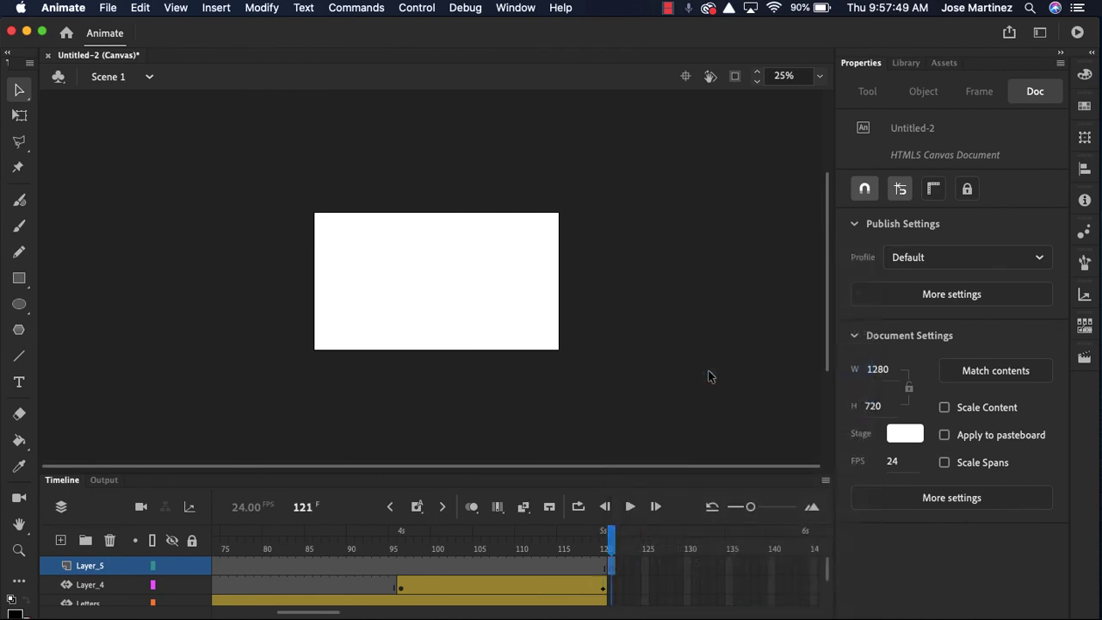
click(138, 7)
click(158, 107)
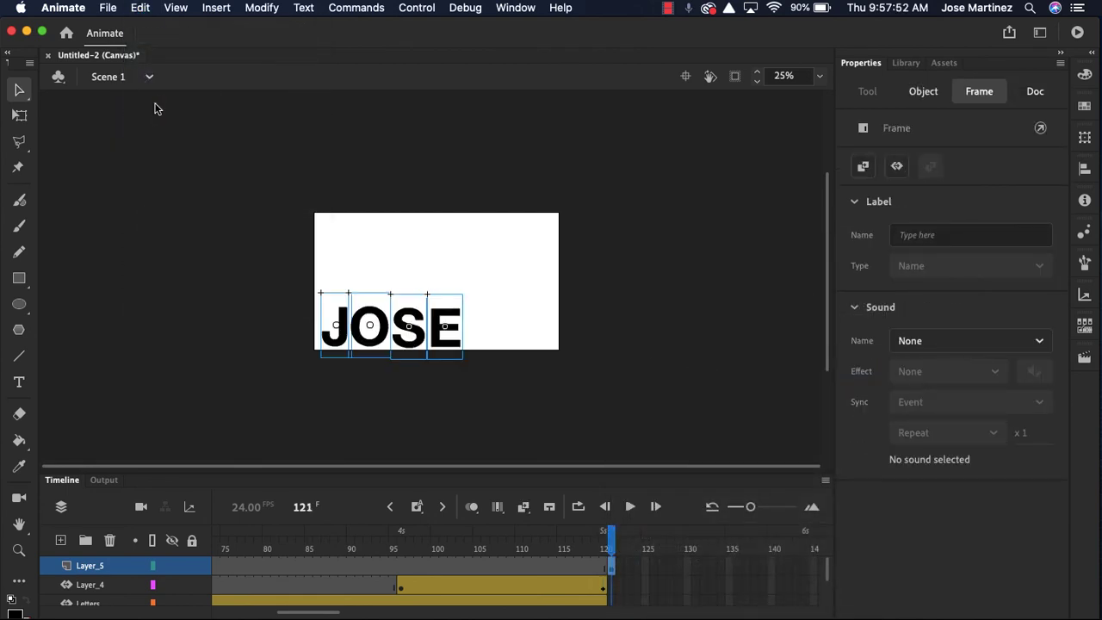
click(668, 600)
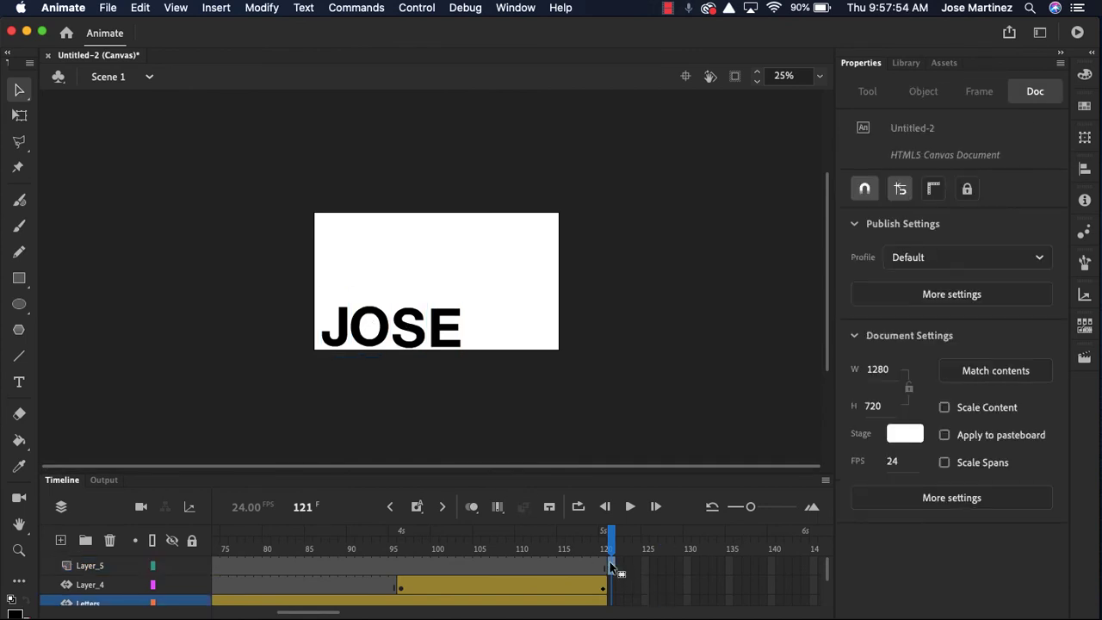
click(611, 568)
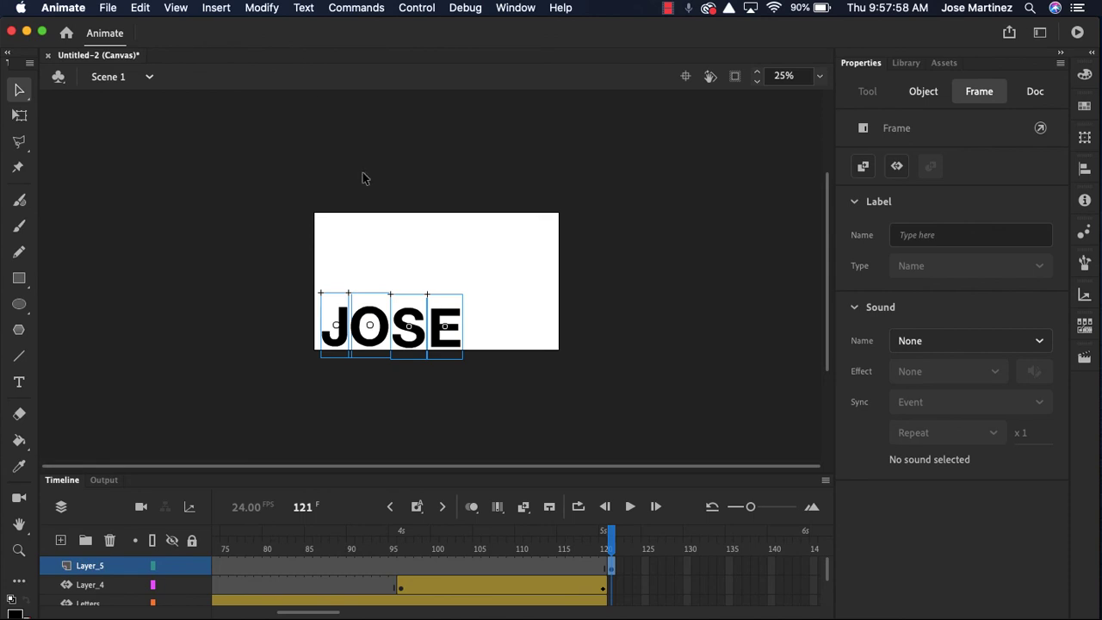
Step: Add a keyframe at frame 122 and nudge the J up and the O down slightly
click(418, 507)
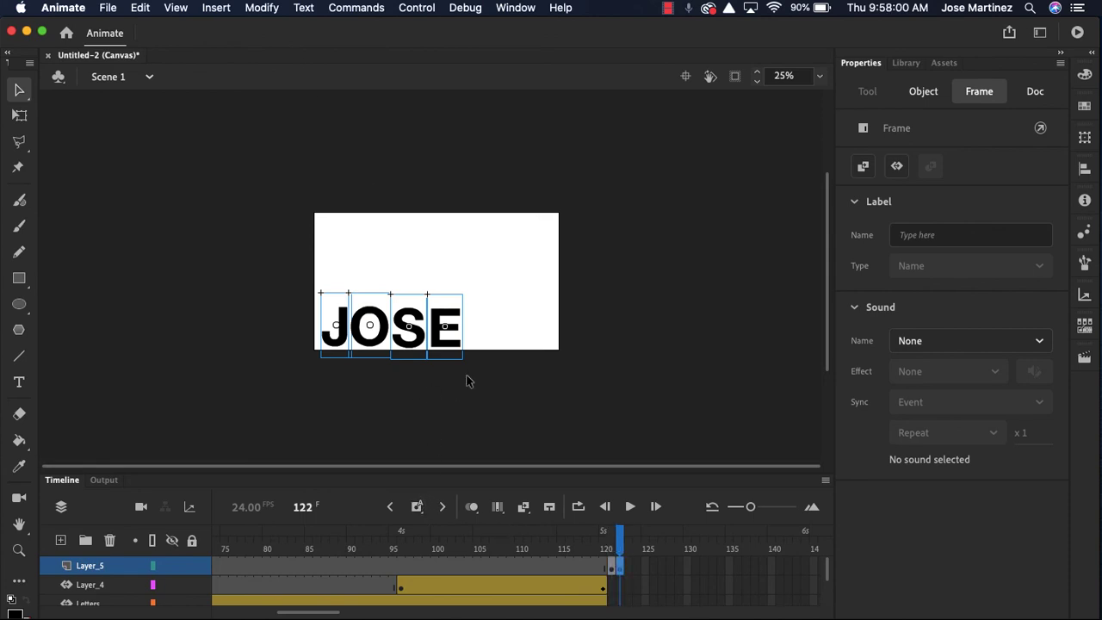
click(420, 353)
click(346, 346)
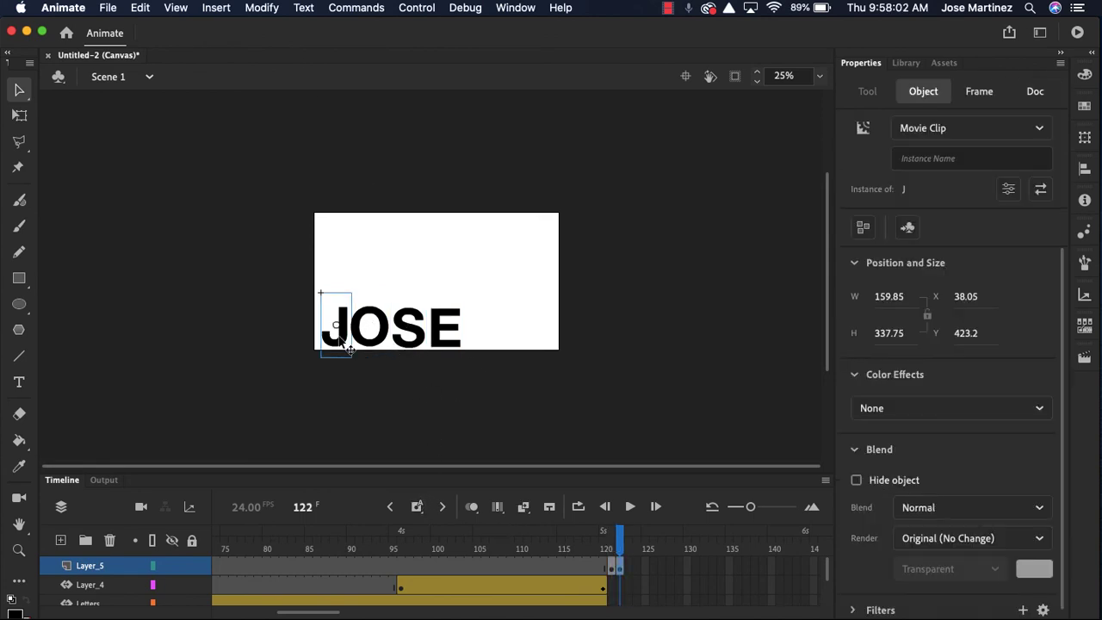
drag(347, 344, 347, 343)
click(362, 325)
drag(363, 325, 363, 326)
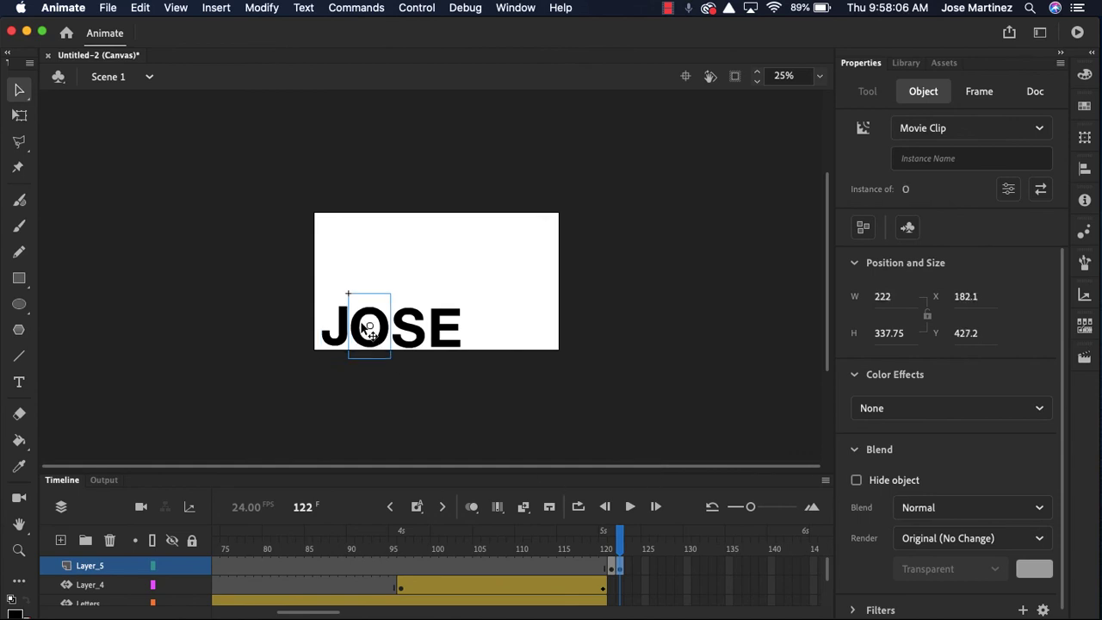
click(419, 328)
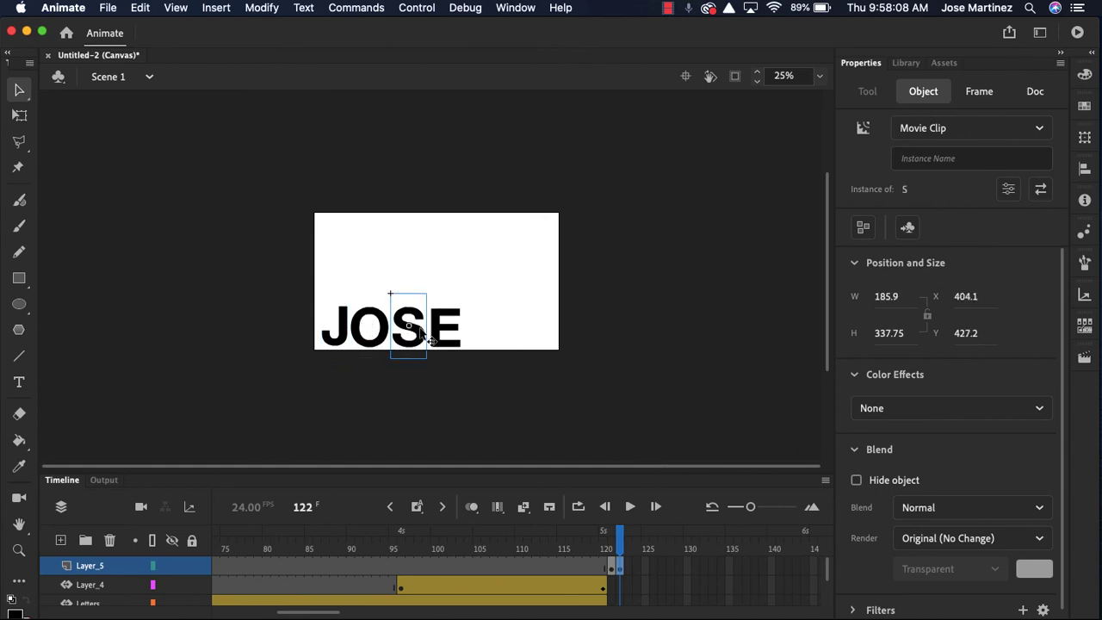
click(455, 330)
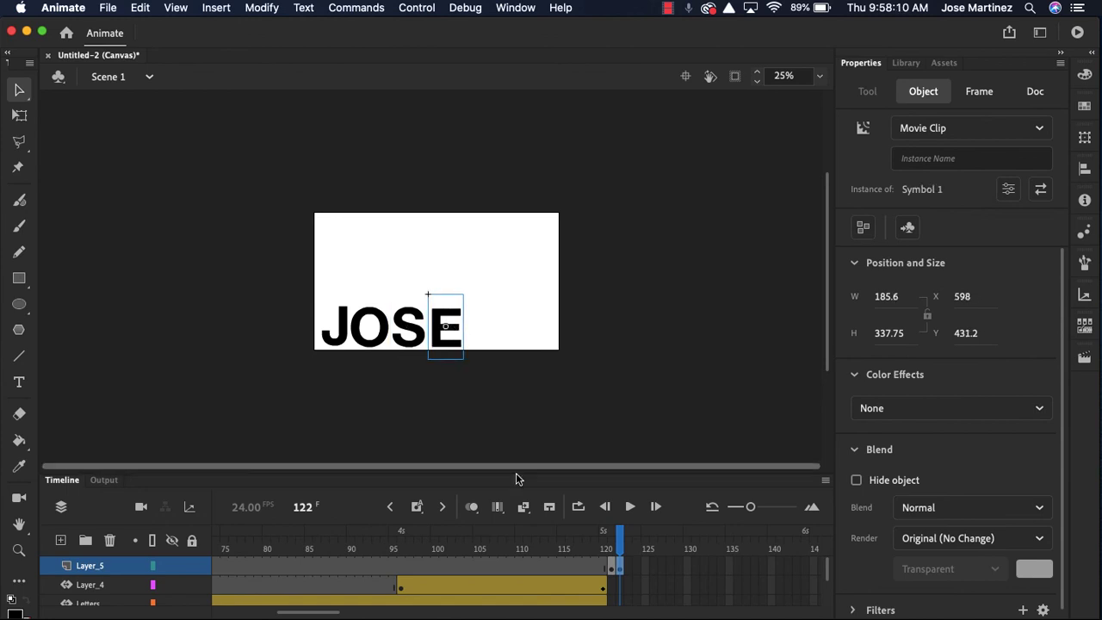
Step: Add a keyframe at frame 123 and shift the J, O and S letters
click(419, 513)
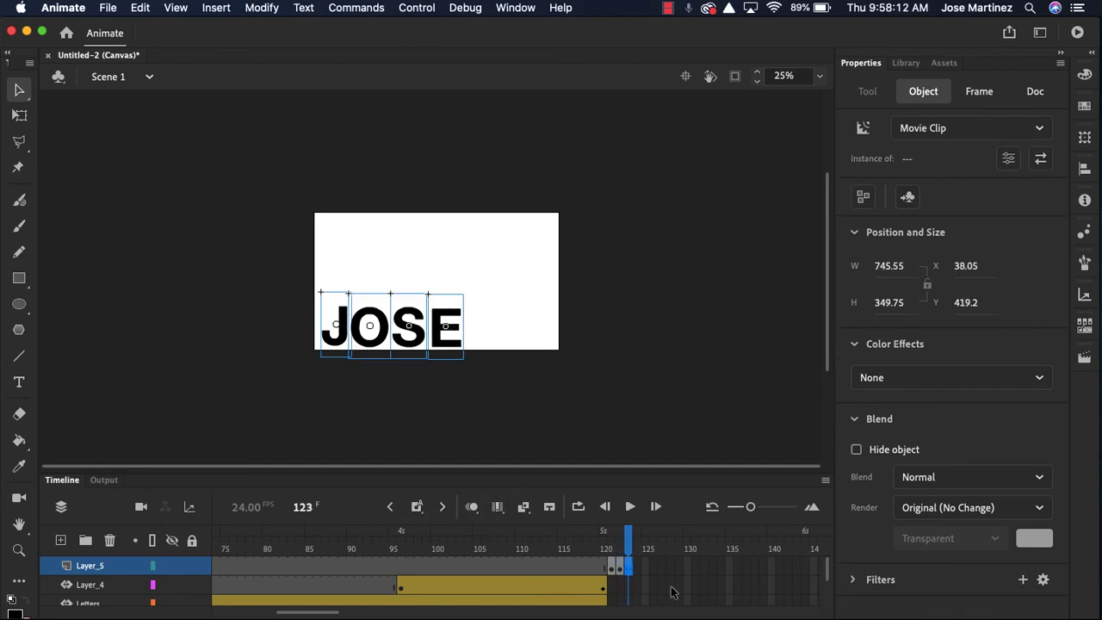
click(341, 361)
click(338, 349)
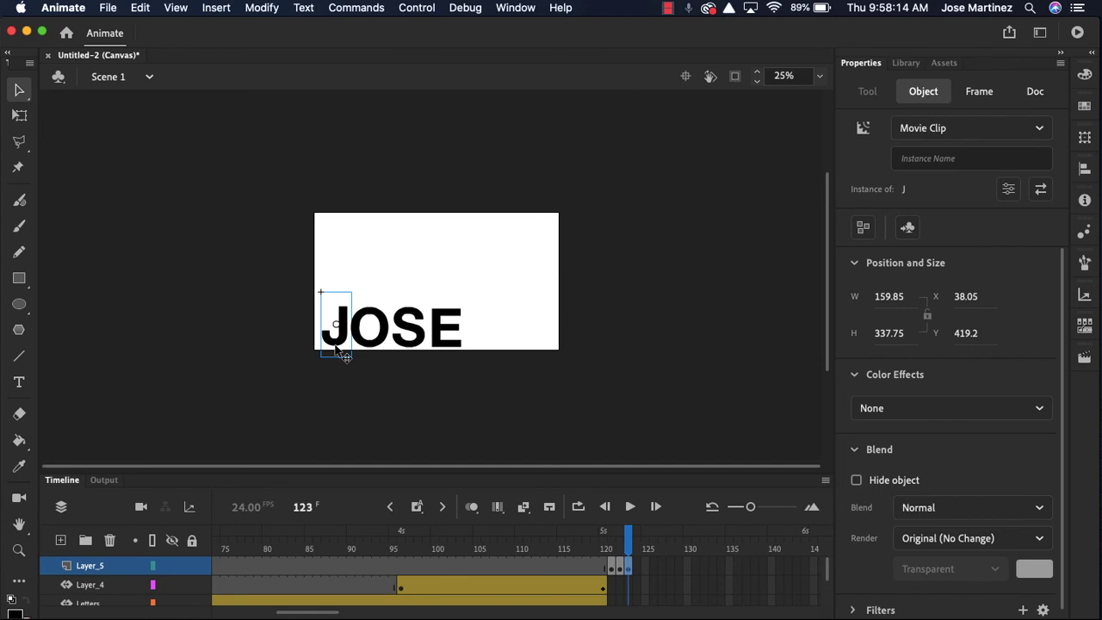
click(377, 332)
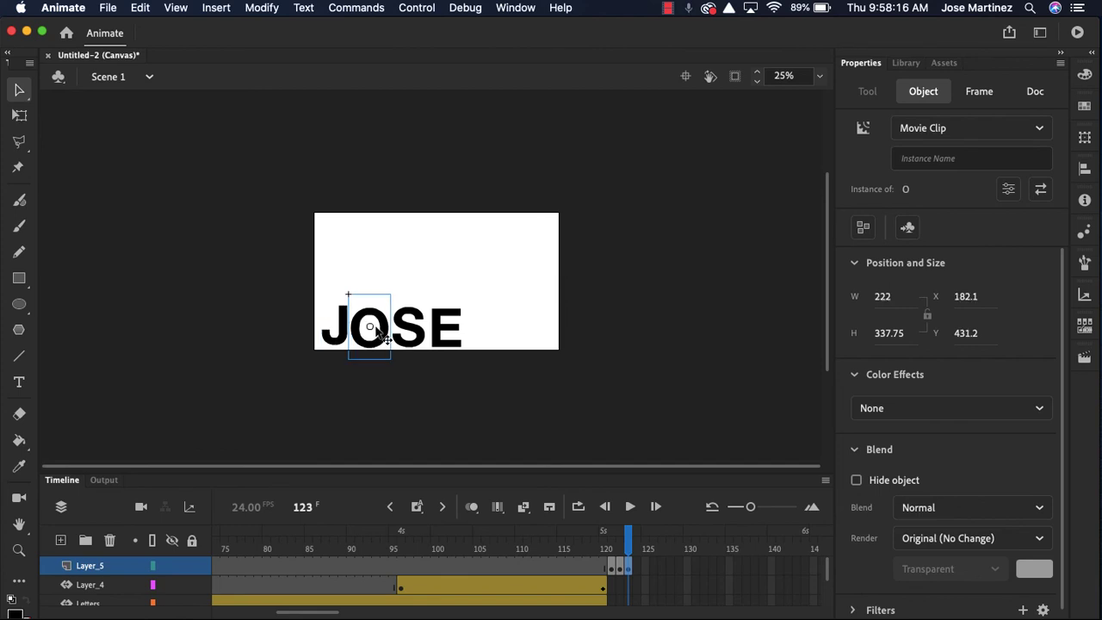
click(414, 326)
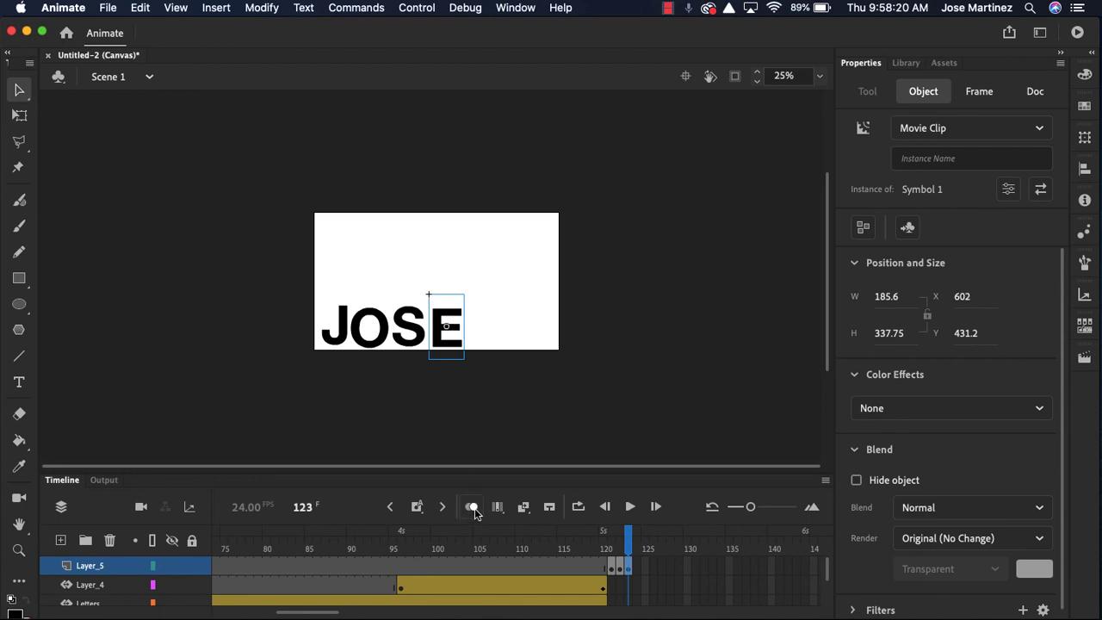
Step: Add a keyframe at frame 124, nudge the E right, and preview the jiggle from frame 111
click(417, 506)
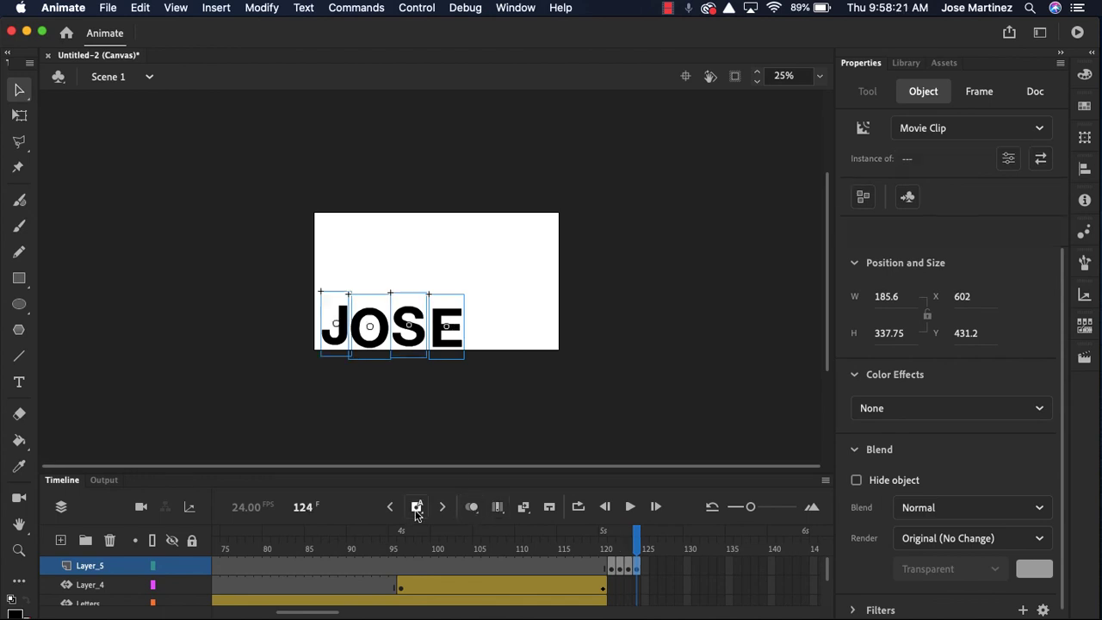
click(344, 405)
click(339, 340)
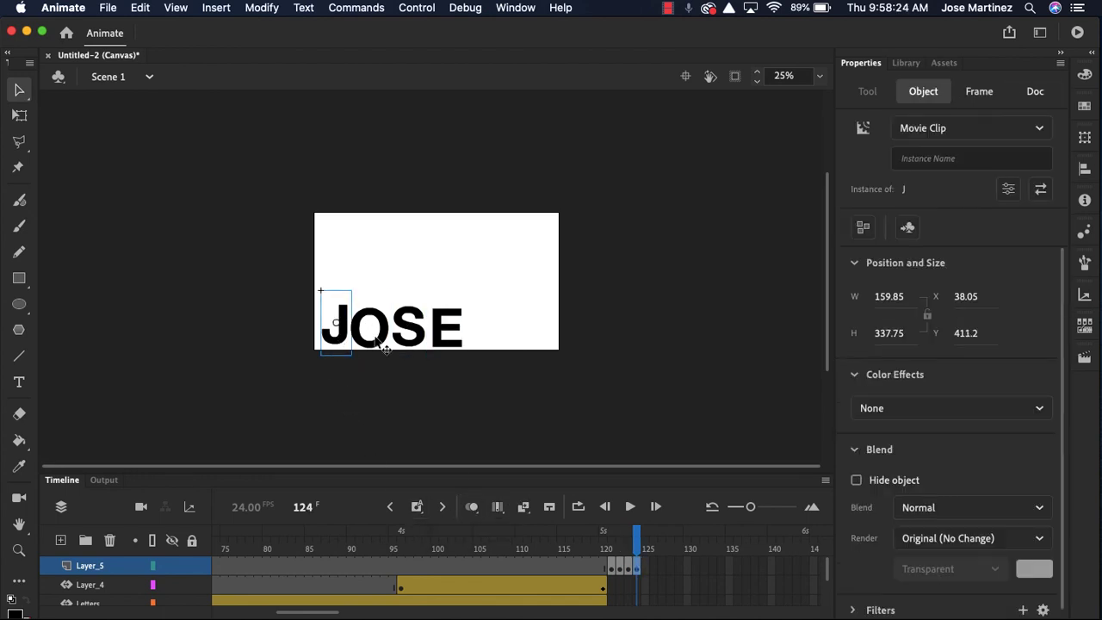
click(382, 344)
click(420, 342)
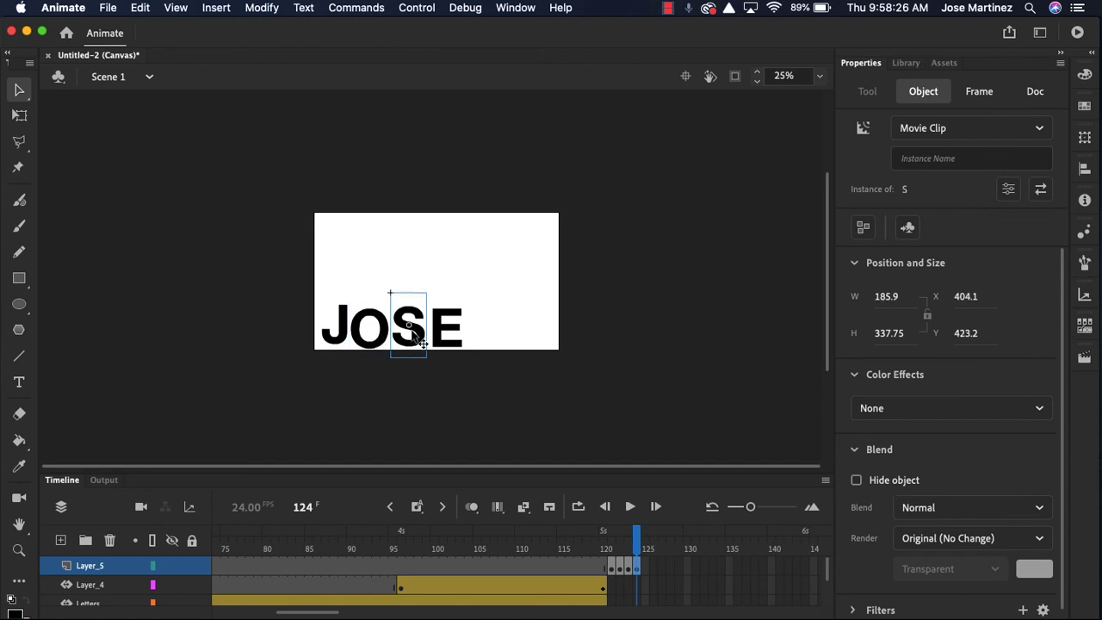
click(446, 335)
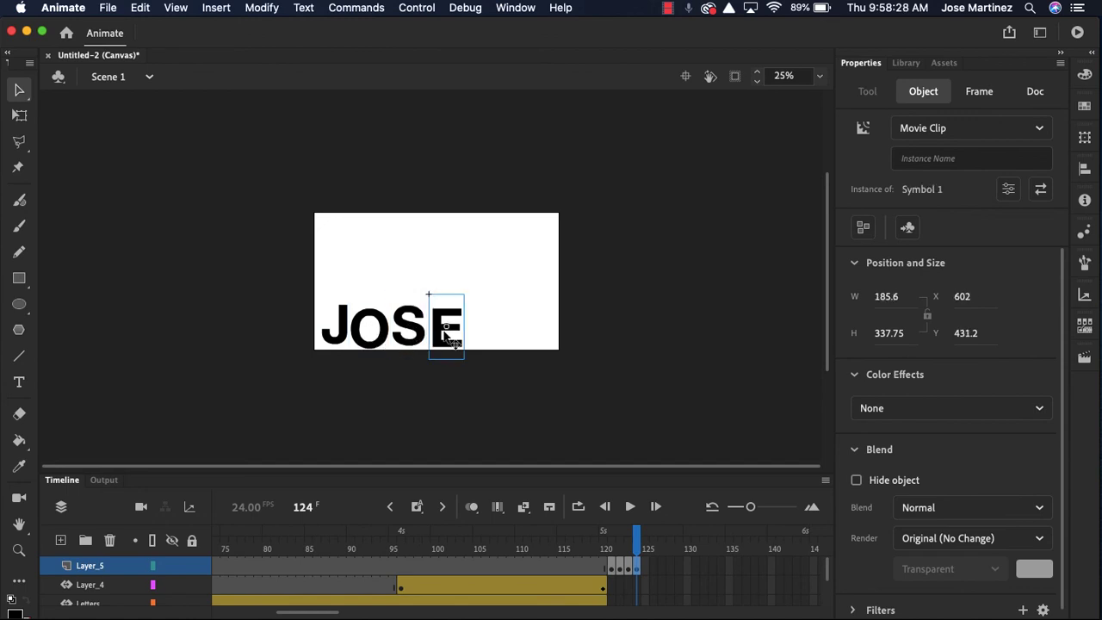
key(Right)
key(Right)
key(Right)
key(Right)
click(529, 550)
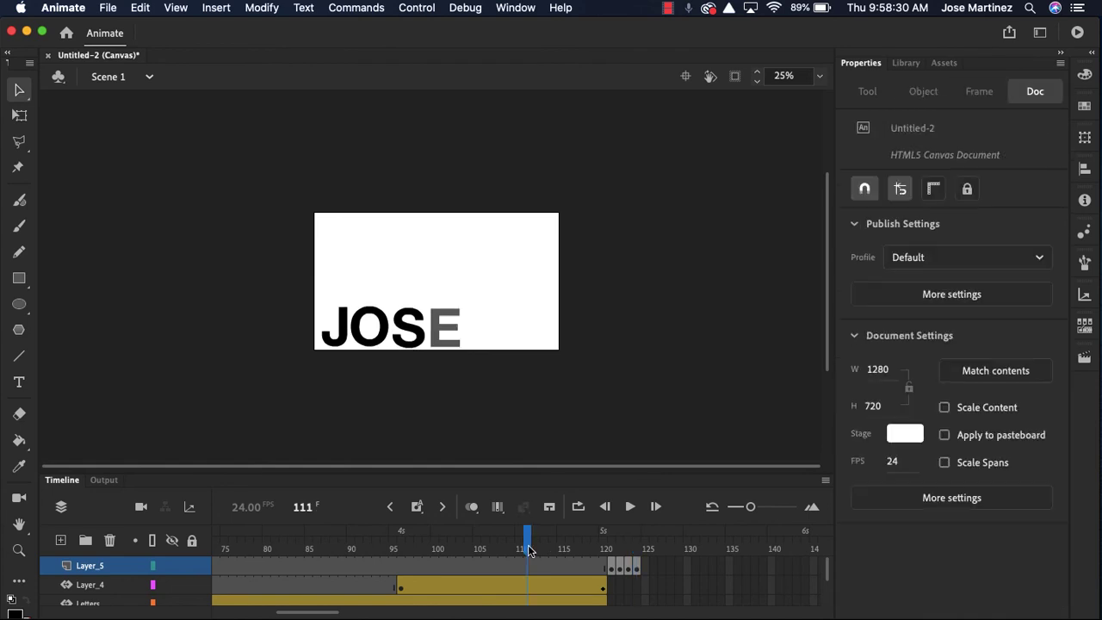
key(Return)
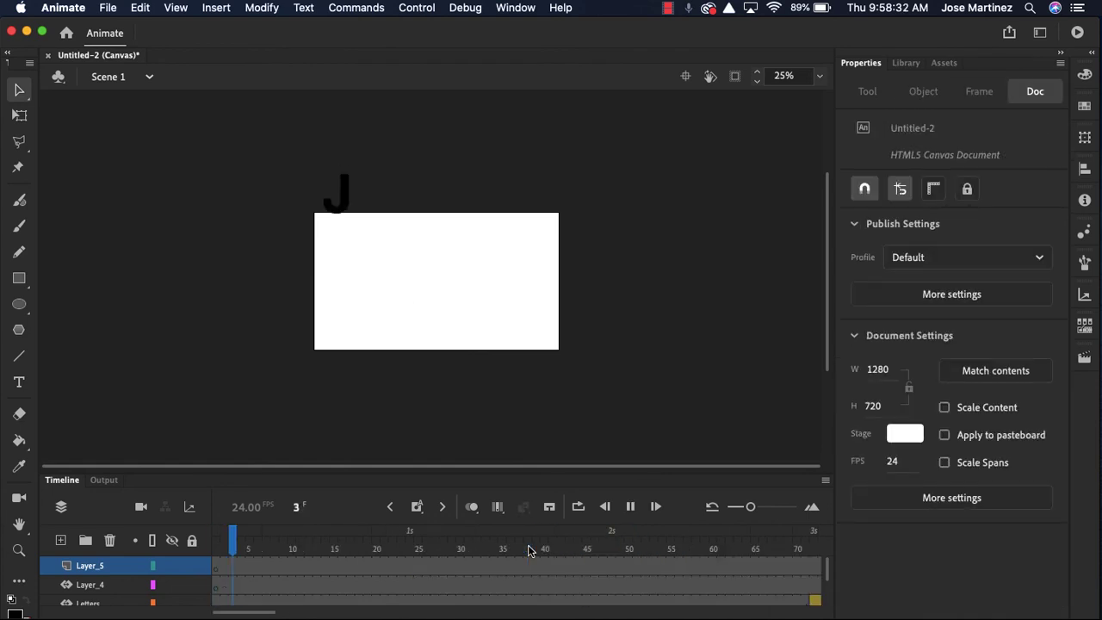